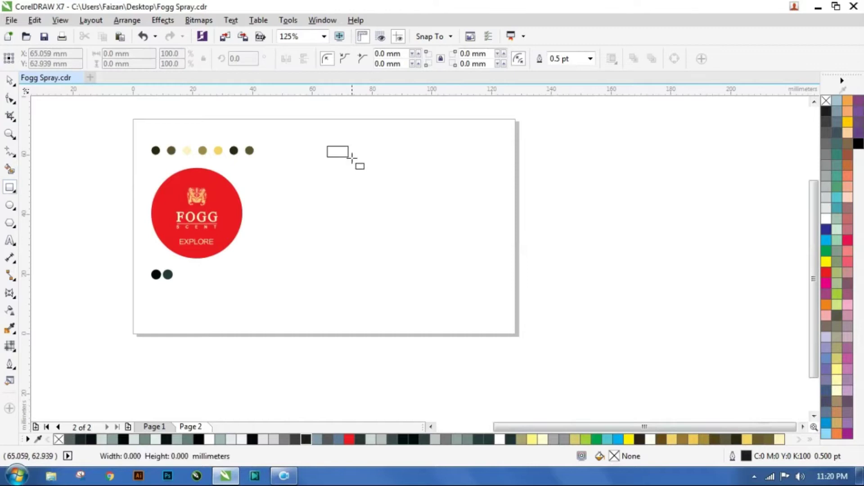
# Draw a rectangle in the empty area beside the red logo circle and size it 12.5 mm wide by 20.5 mm high
pyautogui.click(122, 53)
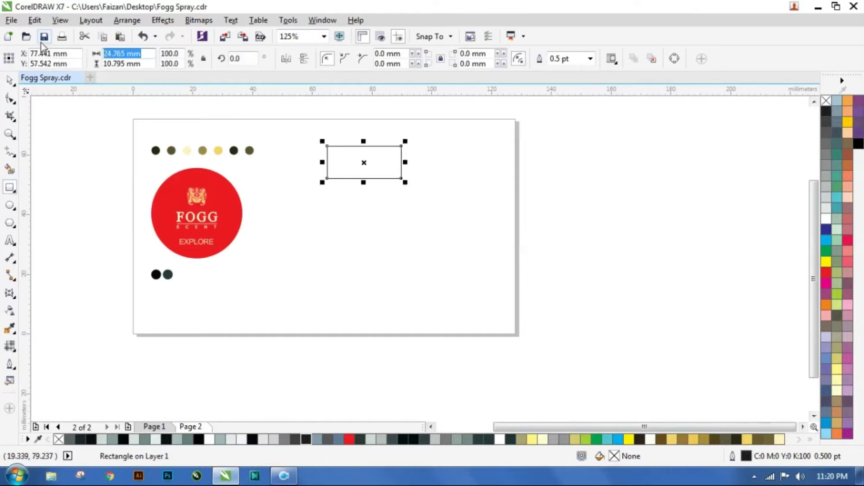
pyautogui.write('12.5')
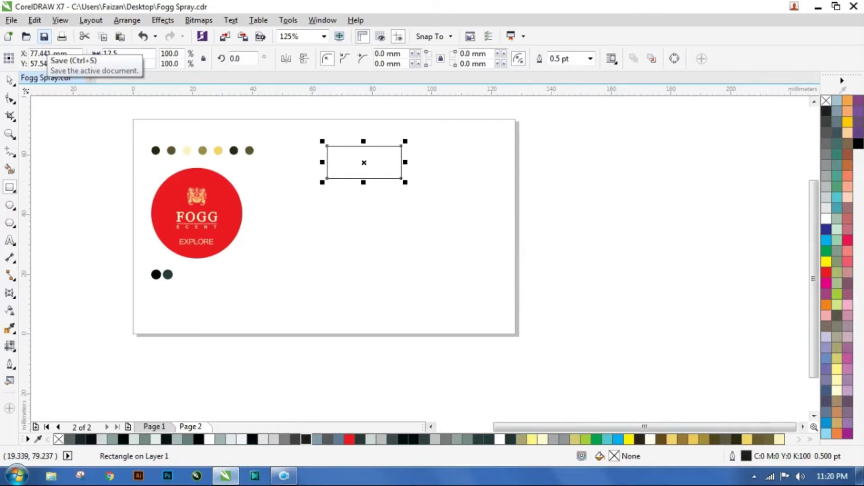
pyautogui.press('Return')
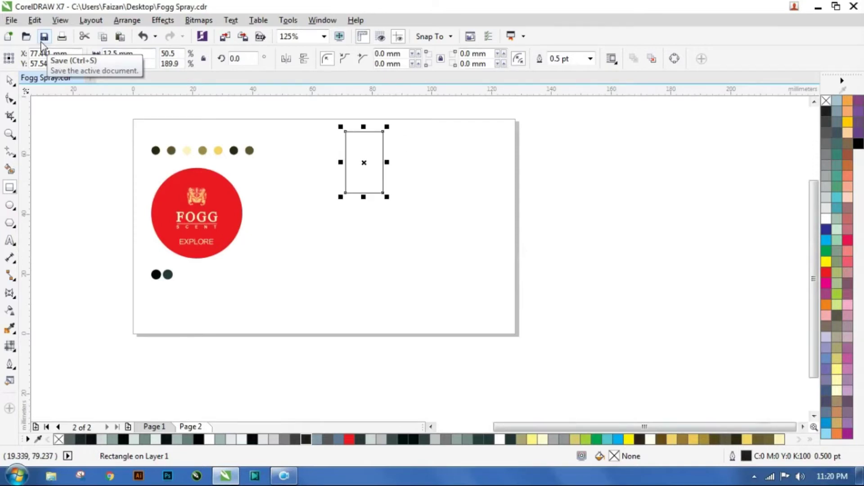
# Duplicate the 12.5 × 20.5 mm rectangle and move the copy about 10 mm straight down
pyautogui.click(34, 20)
pyautogui.click(52, 106)
pyautogui.click(35, 20)
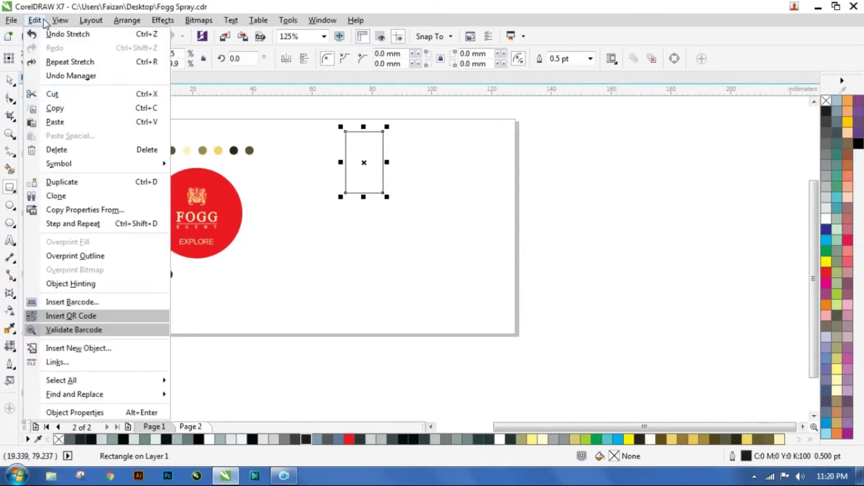
pyautogui.click(56, 120)
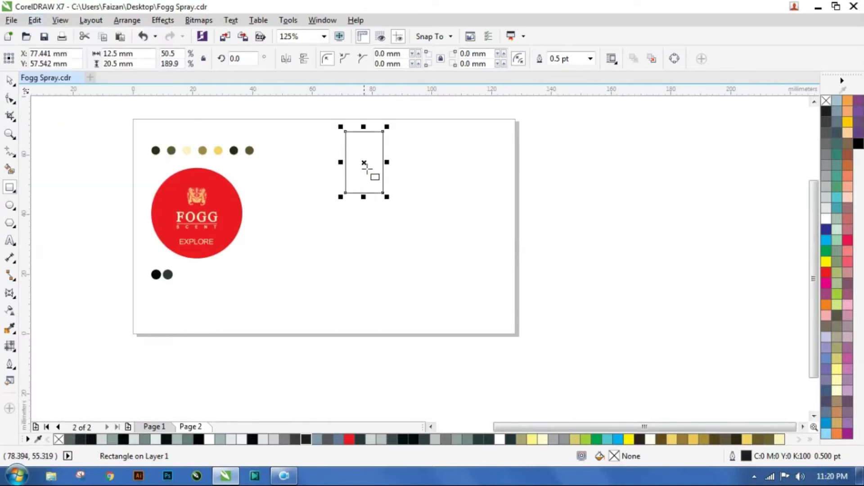
pyautogui.moveTo(364, 163); pyautogui.dragTo(364, 193)
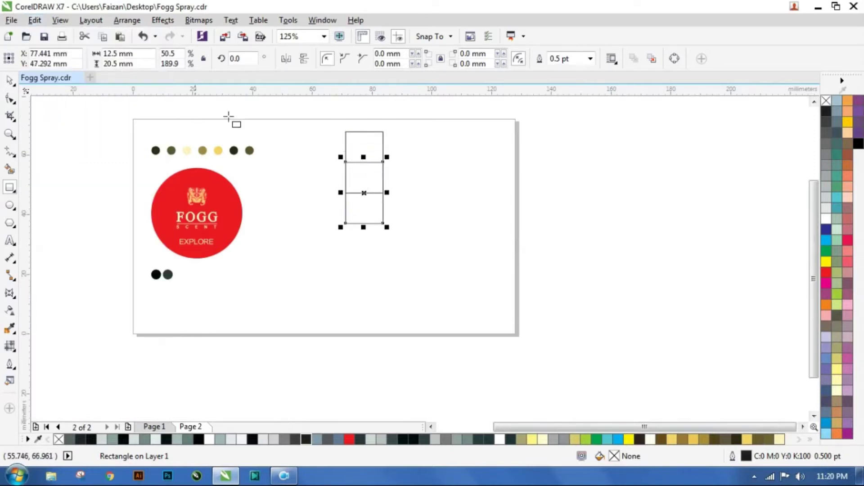
# Resize the rectangle copy to 15 mm wide and 13 mm high
pyautogui.moveTo(140, 53); pyautogui.dragTo(74, 53)
pyautogui.write('15')
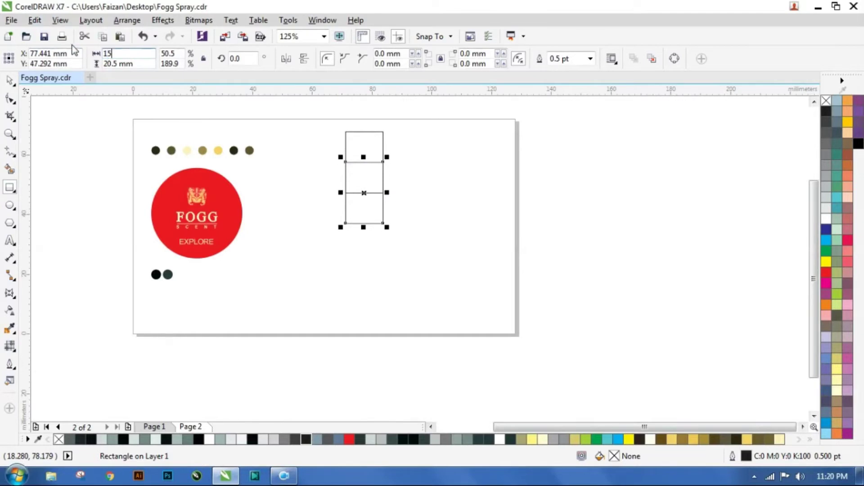
pyautogui.press('Tab')
pyautogui.write('13')
pyautogui.press('Return')
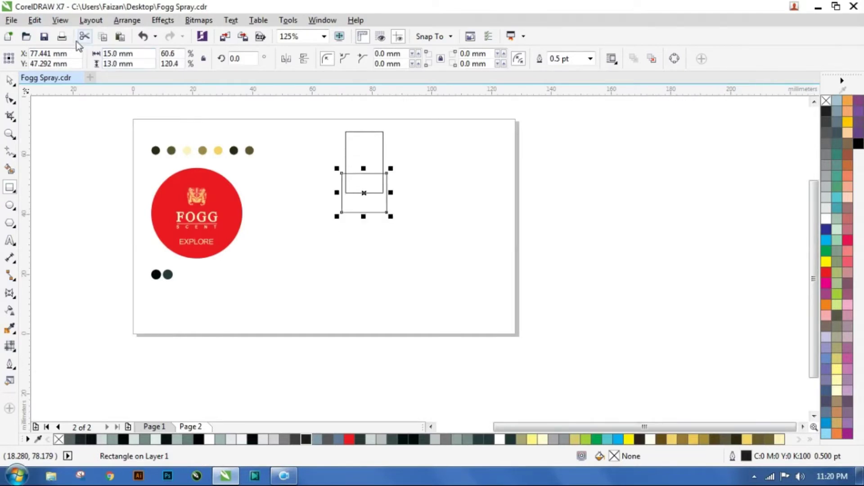
# Duplicate the 15 × 13 mm rectangle and move the copy about 14 mm straight down
pyautogui.click(9, 81)
pyautogui.click(34, 19)
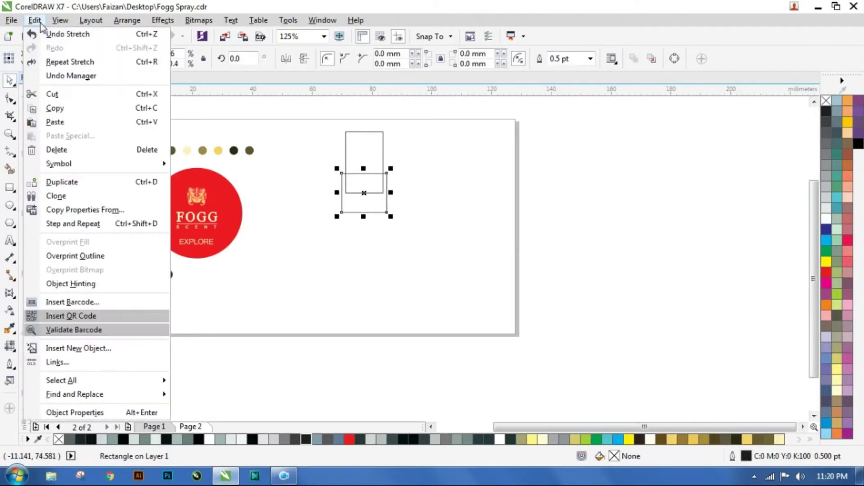
pyautogui.click(58, 106)
pyautogui.click(35, 20)
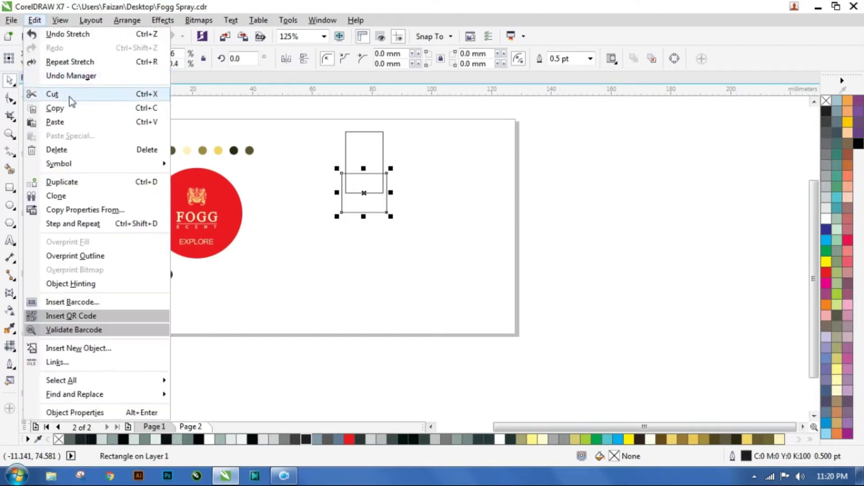
pyautogui.click(68, 121)
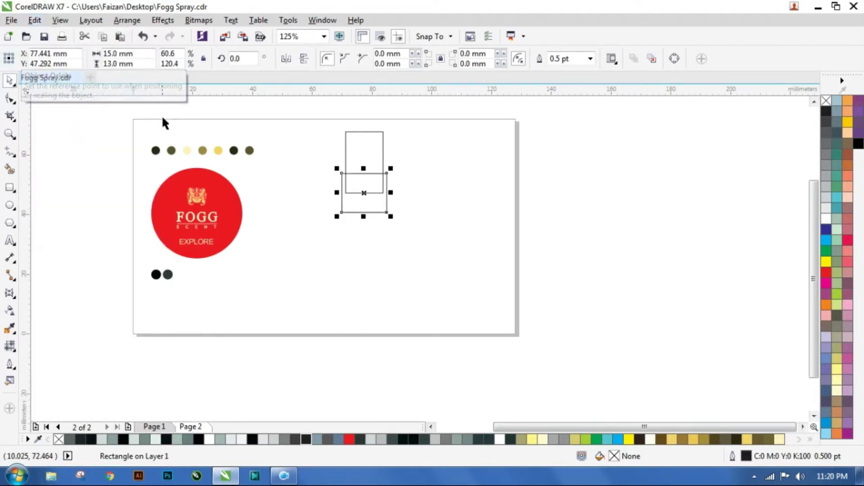
pyautogui.moveTo(363, 192); pyautogui.dragTo(364, 236)
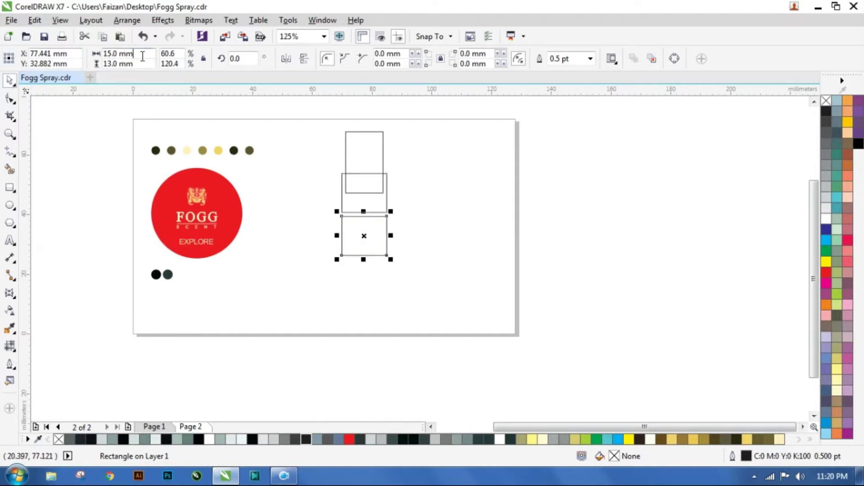
# Resize the lowest rectangle to 23 mm wide and 38 mm high for the bottle body
pyautogui.moveTo(143, 56); pyautogui.dragTo(78, 59)
pyautogui.write('23')
pyautogui.press('Tab')
pyautogui.write('3')
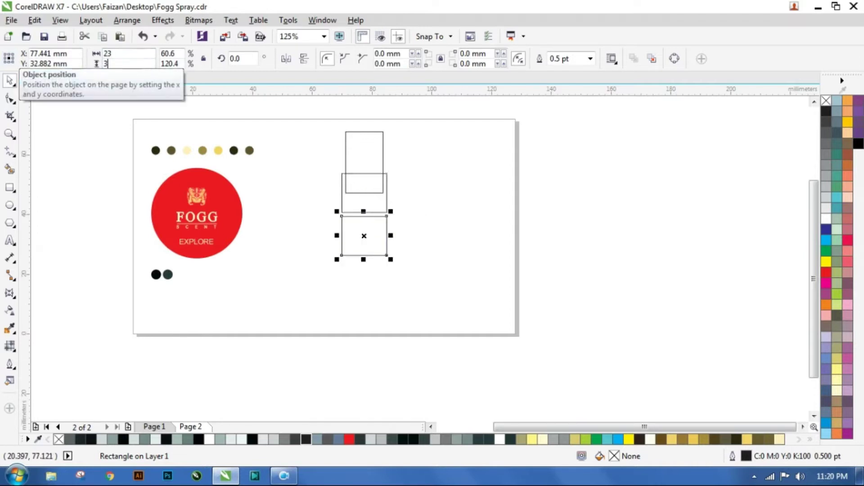
pyautogui.write('8')
pyautogui.press('Return')
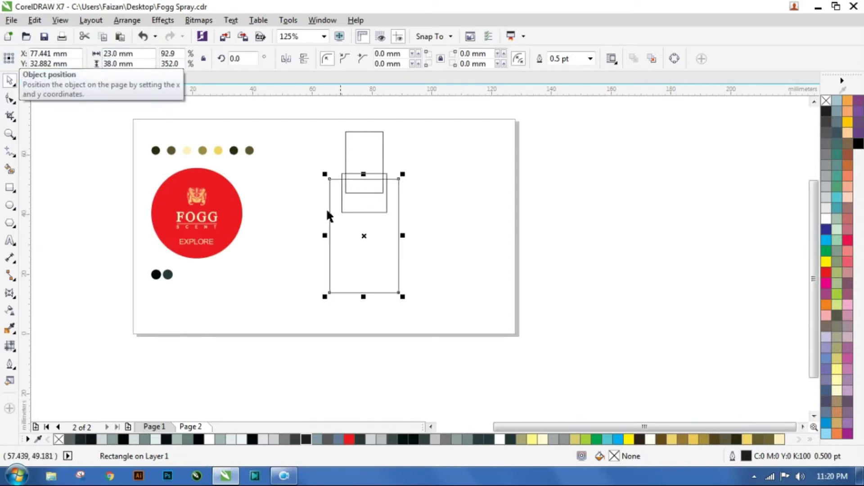
# Duplicate the 23 × 38 mm body rectangle and move the copy about 7 mm straight down
pyautogui.click(35, 20)
pyautogui.click(55, 108)
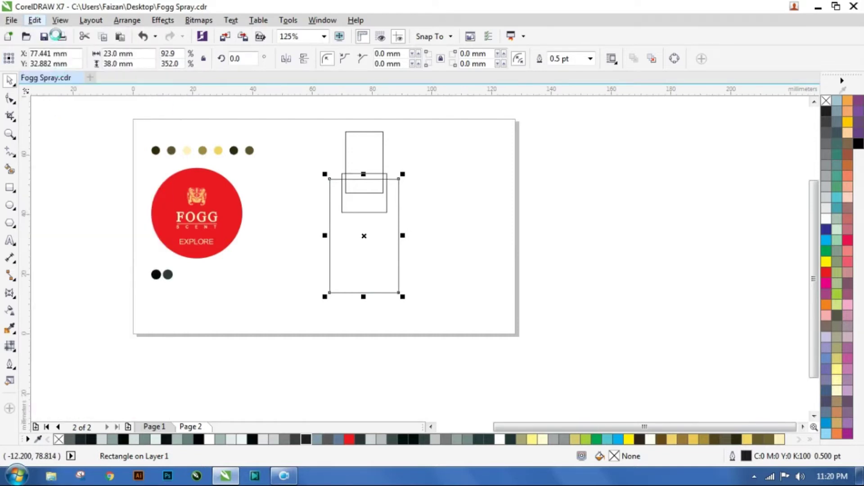
pyautogui.click(35, 20)
pyautogui.click(58, 120)
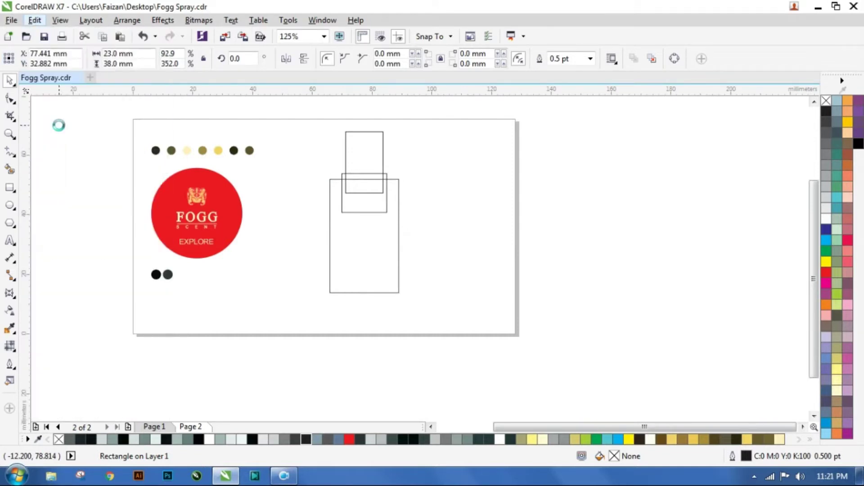
pyautogui.moveTo(364, 235); pyautogui.dragTo(366, 258)
# Resize the body rectangle's copy to 24.5 mm wide and 5.5 mm high for the bottle base
pyautogui.moveTo(135, 53); pyautogui.dragTo(80, 53)
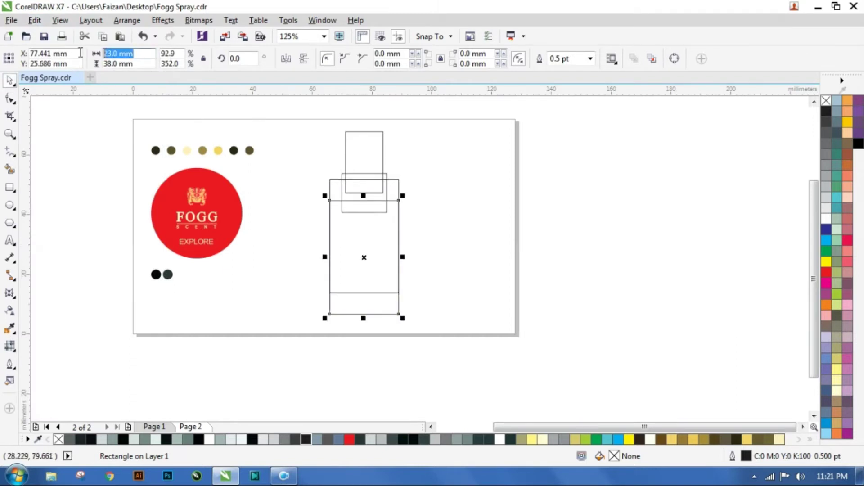
pyautogui.write('24.5')
pyautogui.press('Tab')
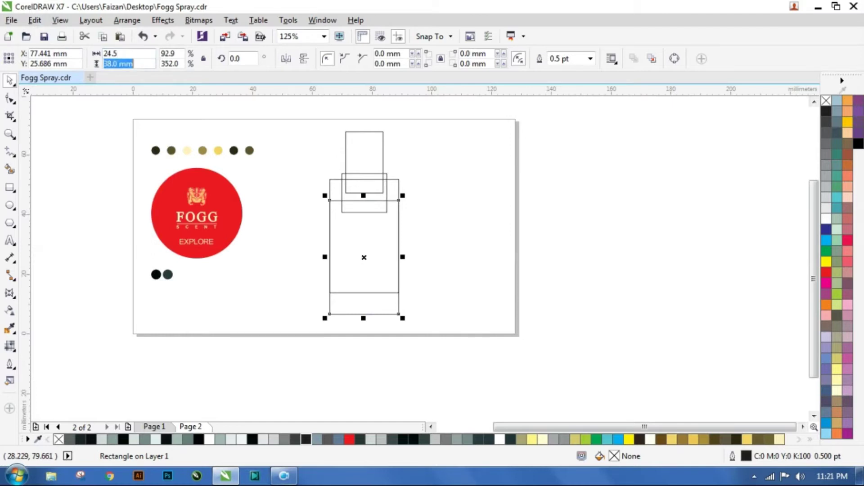
pyautogui.write('5.5')
pyautogui.press('Return')
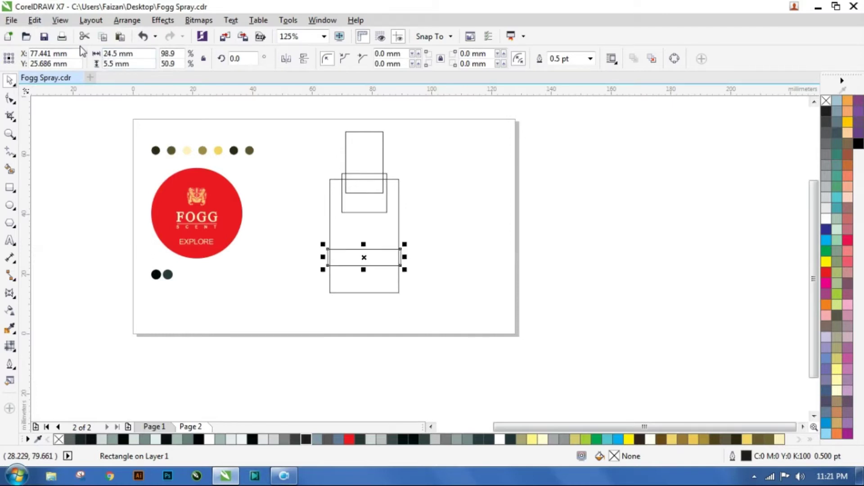
pyautogui.moveTo(293, 112); pyautogui.dragTo(443, 317)
pyautogui.click(128, 20)
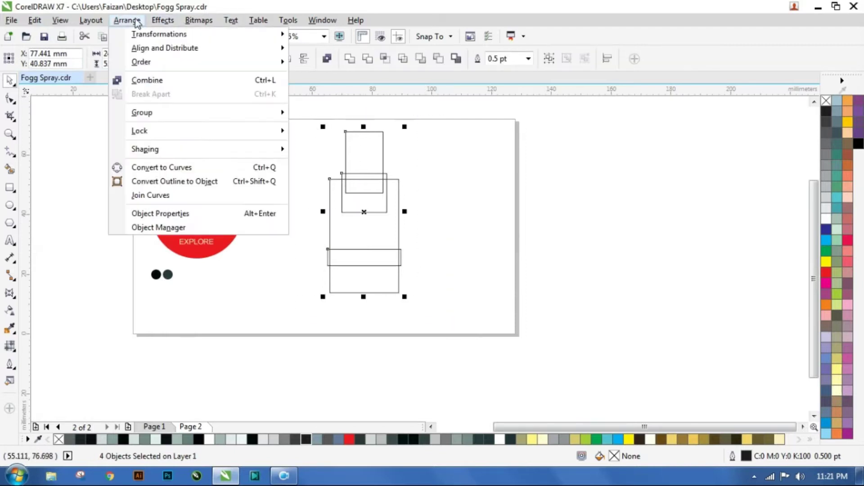
pyautogui.click(399, 118)
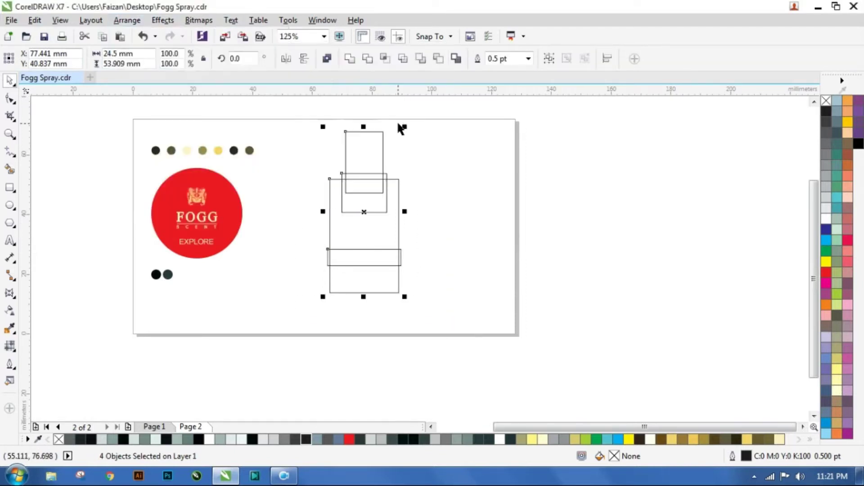
pyautogui.click(262, 230)
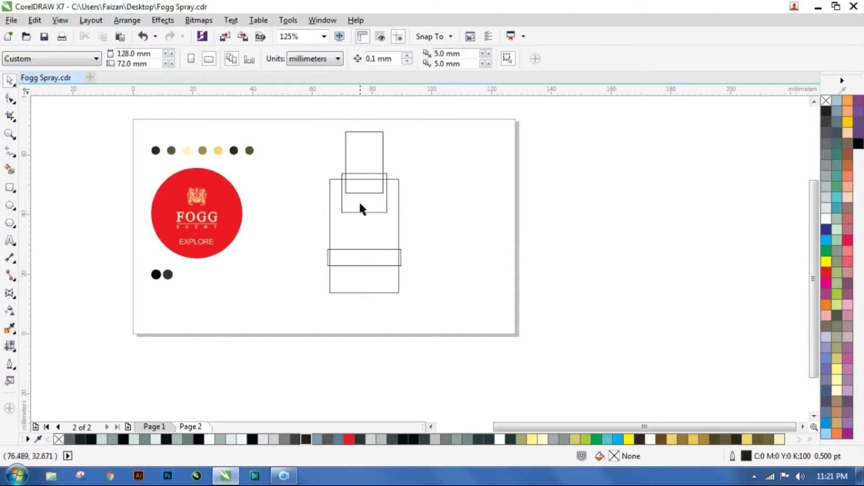
# Move the base rectangle directly under the body, and move the 15 × 13 mm rectangle up to the centre of the topmost rectangle
pyautogui.click(367, 250)
pyautogui.moveTo(366, 250); pyautogui.dragTo(370, 294)
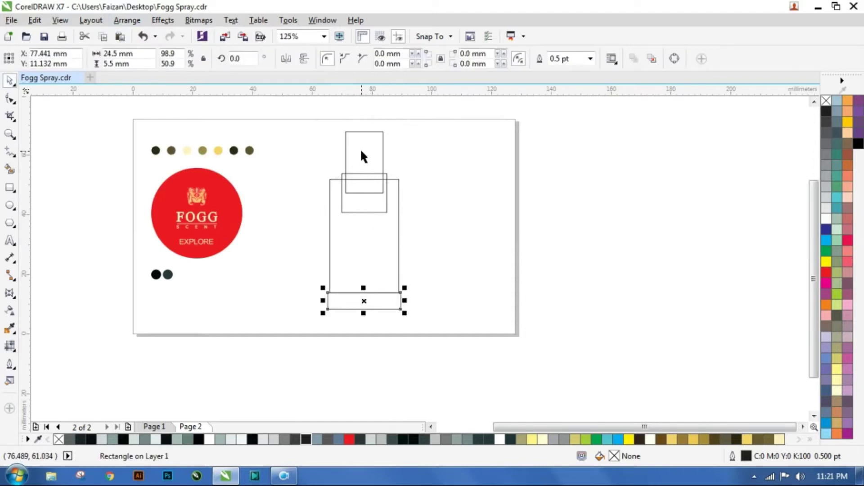
pyautogui.click(360, 180)
pyautogui.click(385, 179)
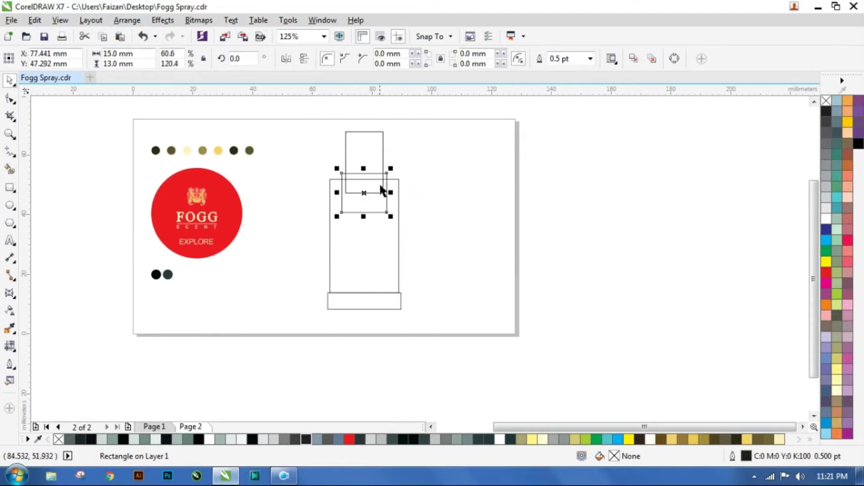
pyautogui.moveTo(367, 192); pyautogui.dragTo(366, 165)
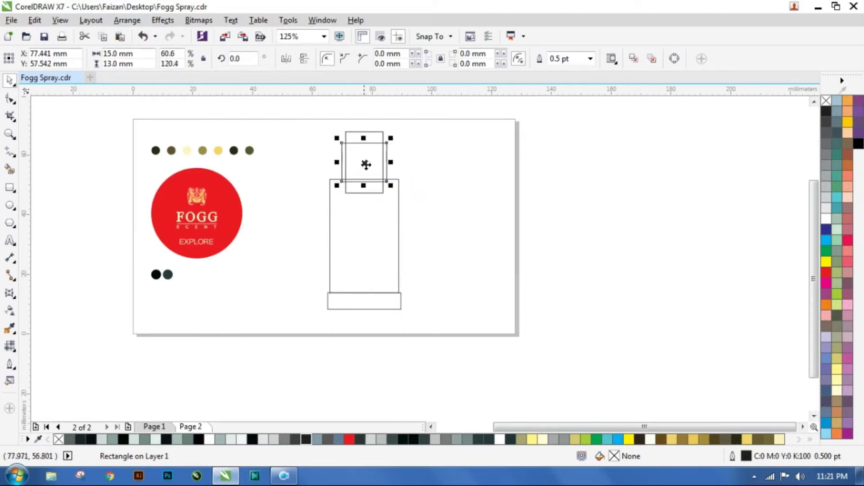
# Move the body and base rectangles down together until the base rests on the page's bottom edge
pyautogui.click(436, 174)
pyautogui.moveTo(432, 164); pyautogui.dragTo(306, 346)
pyautogui.moveTo(365, 249); pyautogui.dragTo(368, 274)
pyautogui.click(415, 194)
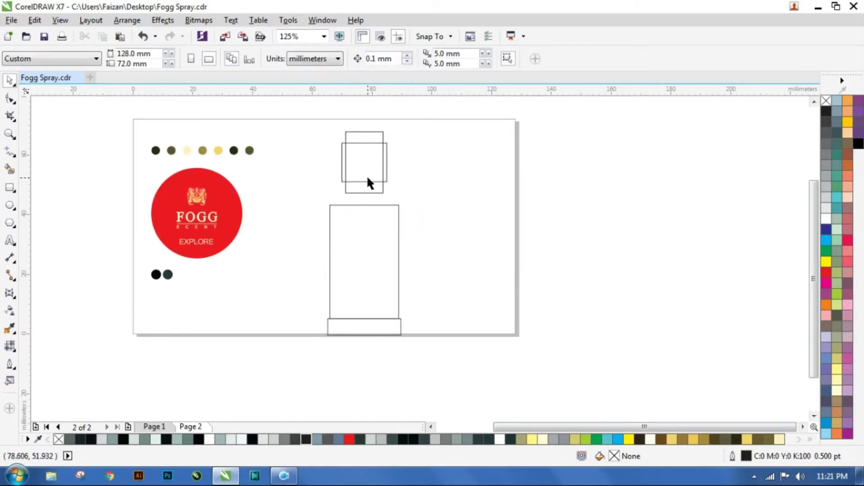
# Move the two upper rectangles down so the taller one sits on the body, with the 15 × 13 mm one slightly below its centre
pyautogui.moveTo(415, 119); pyautogui.dragTo(350, 184)
pyautogui.click(399, 197)
pyautogui.scroll(1, 386, 171)
pyautogui.click(386, 171)
pyautogui.click(346, 178)
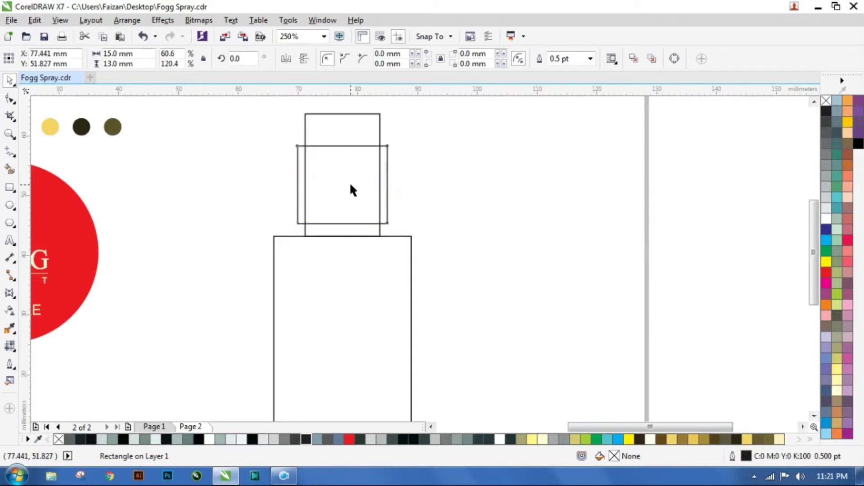
# Round the two upper corners of the 12.5 × 20.5 mm rectangle to a radius of about 3.1 mm
pyautogui.click(458, 182)
pyautogui.click(359, 166)
pyautogui.click(333, 120)
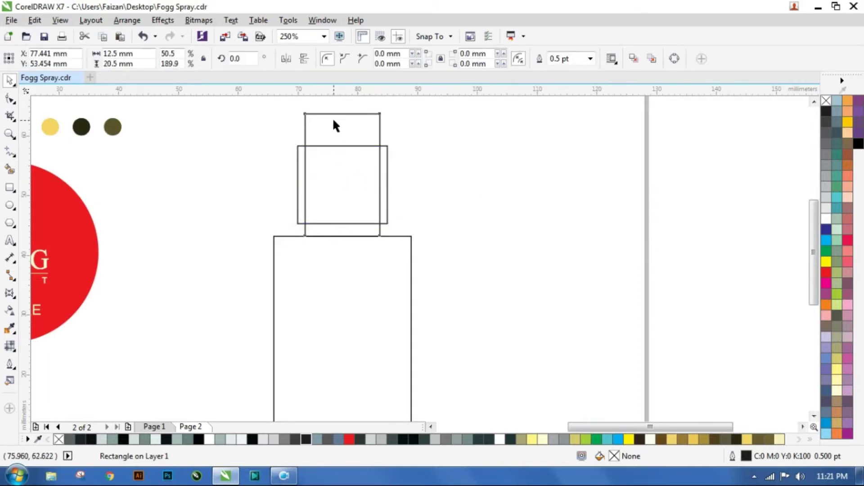
pyautogui.click(10, 98)
pyautogui.moveTo(311, 113); pyautogui.dragTo(386, 109)
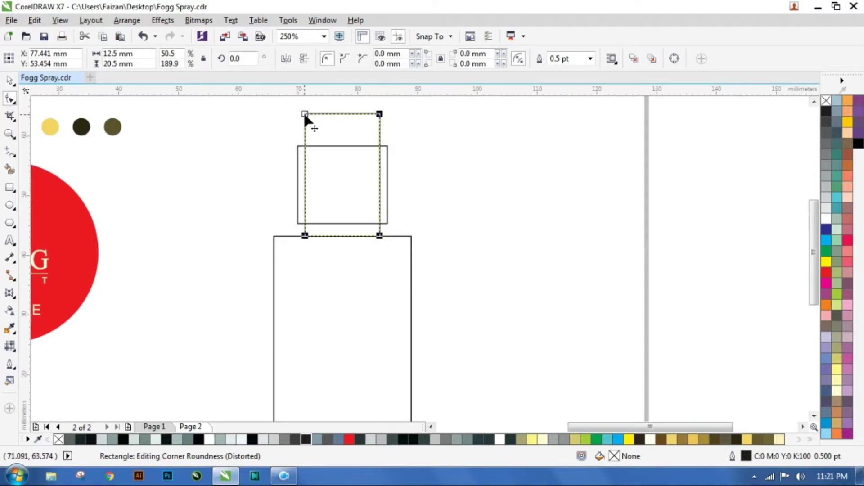
pyautogui.moveTo(381, 116); pyautogui.dragTo(380, 138)
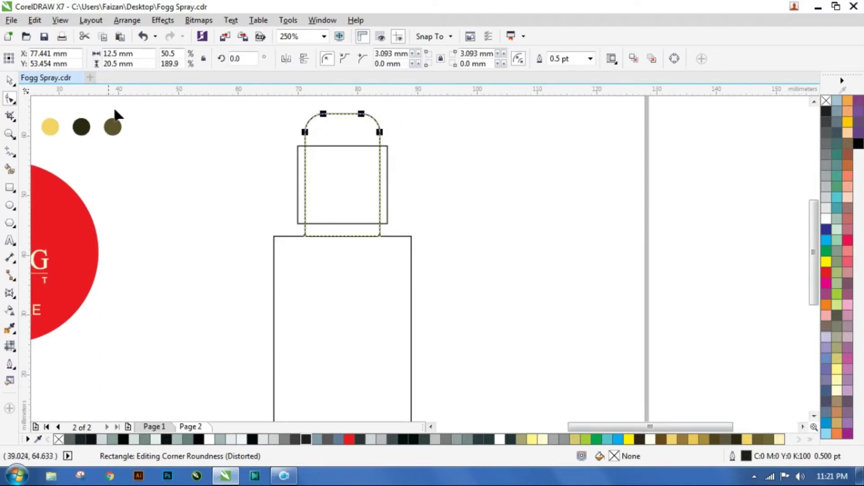
# Round the two lower corners of the 12.5 × 20.5 mm rectangle to a radius of about 2.1 mm
pyautogui.click(9, 82)
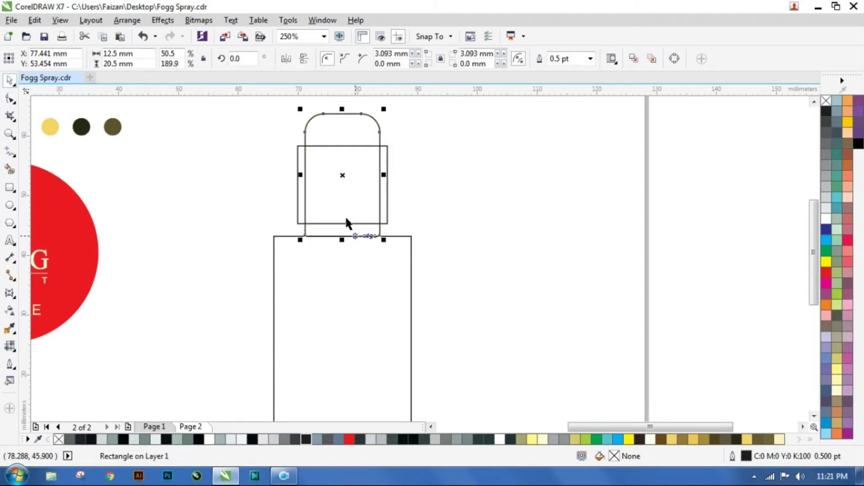
pyautogui.click(9, 98)
pyautogui.moveTo(311, 235); pyautogui.dragTo(384, 226)
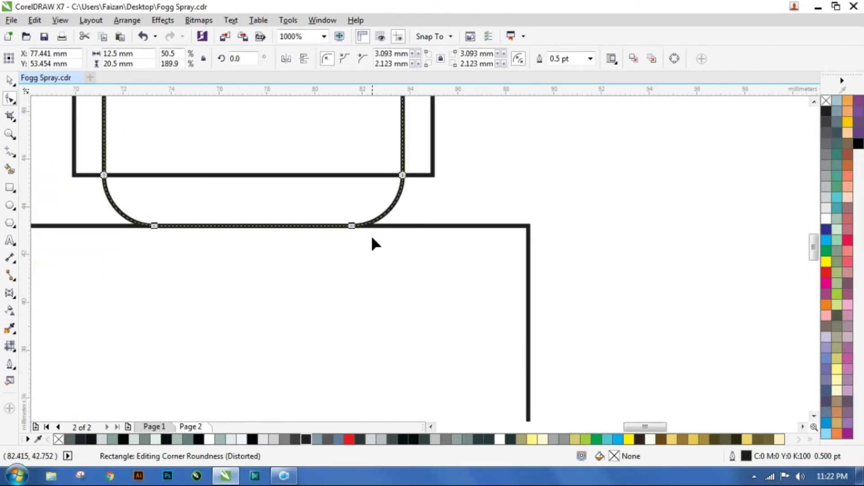
# Reduce the 12.5 × 20.5 mm rectangle's corner rounding to about 2.5 mm at the upper corners and 1.5 mm at the lower corners
pyautogui.scroll(2, 372, 239)
pyautogui.moveTo(397, 178); pyautogui.dragTo(404, 192)
pyautogui.scroll(-1, 340, 225)
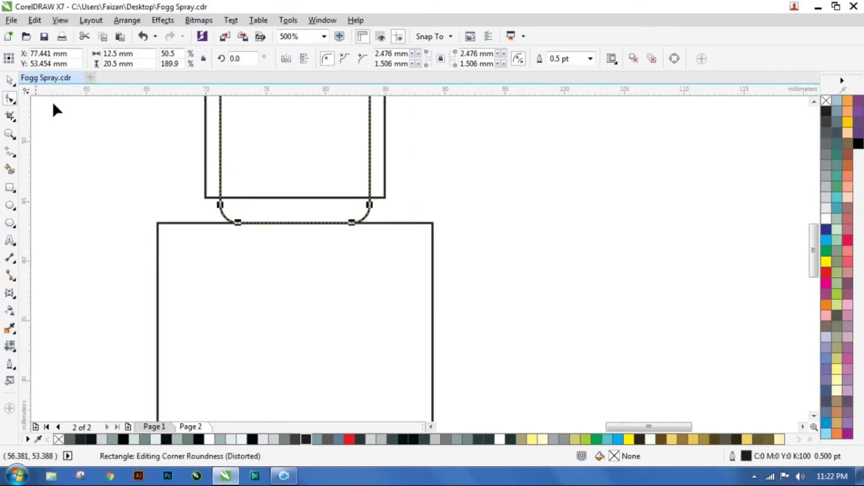
pyautogui.scroll(-1, 103, 145)
pyautogui.click(9, 81)
pyautogui.scroll(-1, 288, 211)
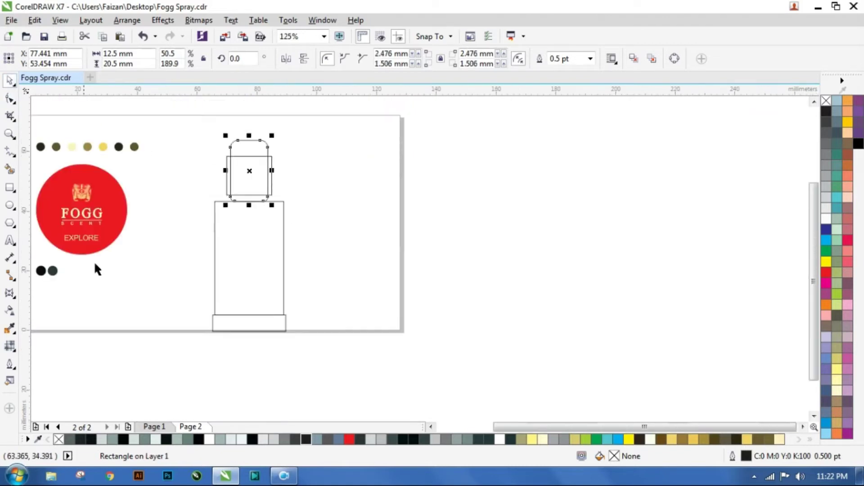
# Use an envelope on the 12.5 × 20.5 mm rectangle, deleting the lower edge's middle node and bending that edge slightly upward
pyautogui.click(9, 295)
pyautogui.scroll(1, 246, 189)
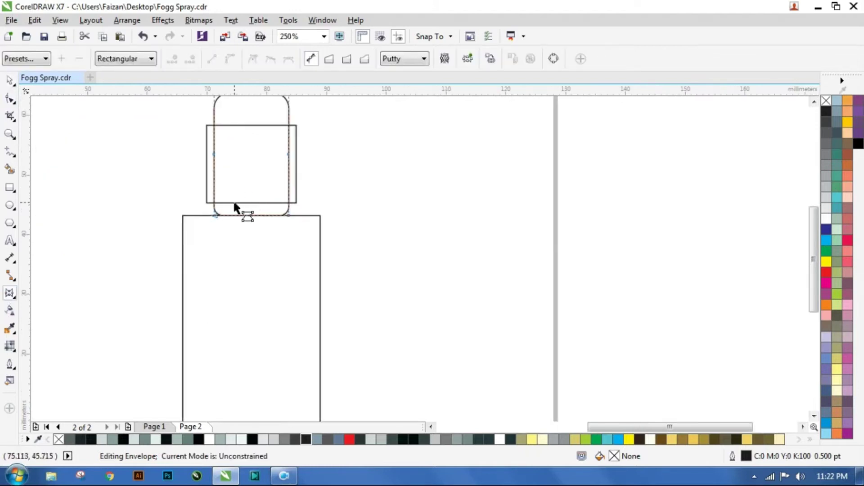
pyautogui.click(35, 20)
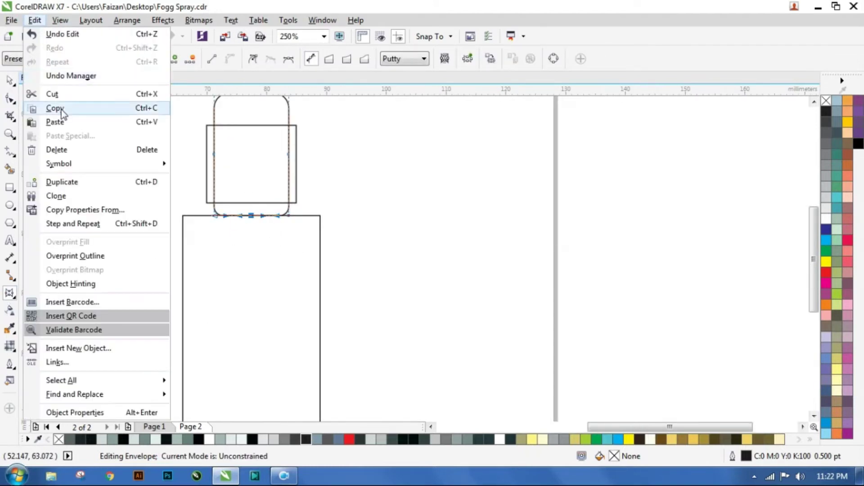
pyautogui.click(60, 149)
pyautogui.scroll(2, 247, 222)
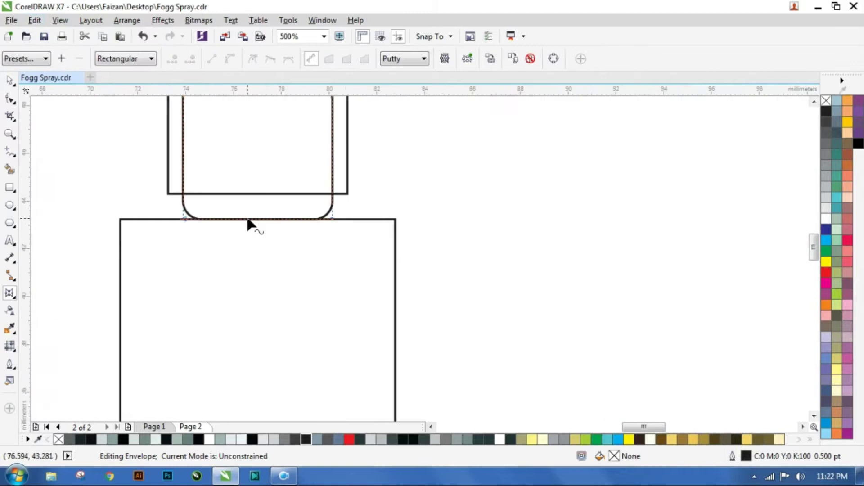
pyautogui.moveTo(260, 221); pyautogui.dragTo(260, 201)
pyautogui.scroll(-2, 261, 208)
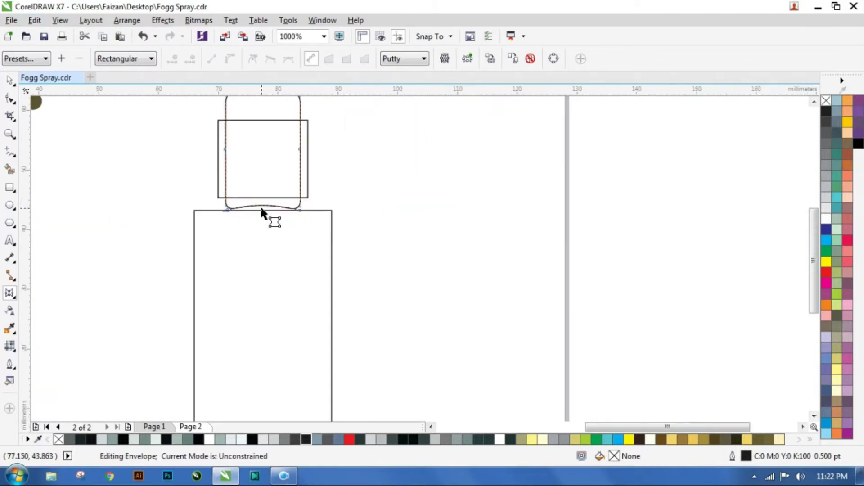
pyautogui.scroll(-1, 269, 129)
# Delete the envelope's middle node on the upper edge of the 12.5 × 20.5 mm shape and bulge that edge slightly upward
pyautogui.scroll(2, 270, 139)
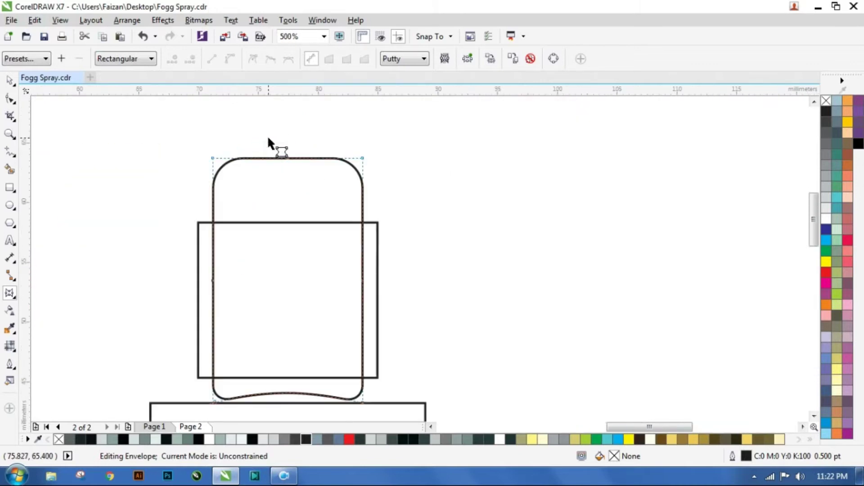
pyautogui.moveTo(268, 139); pyautogui.dragTo(314, 178)
pyautogui.click(35, 20)
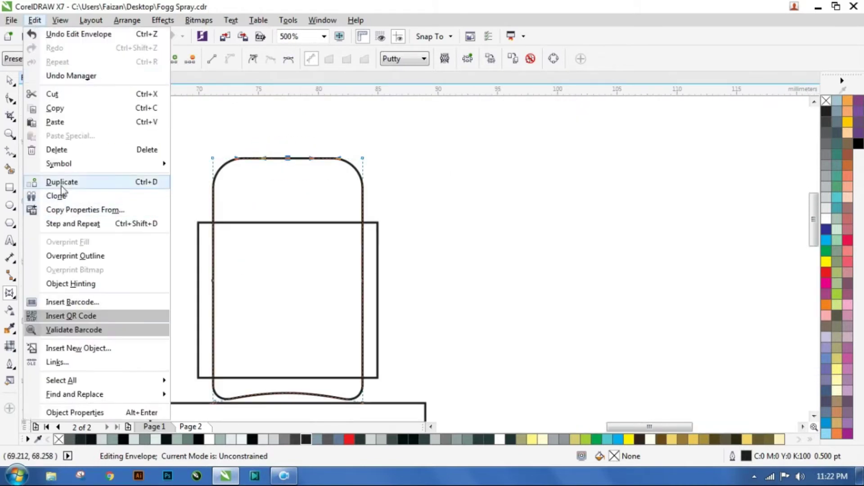
pyautogui.click(56, 150)
pyautogui.scroll(1, 288, 162)
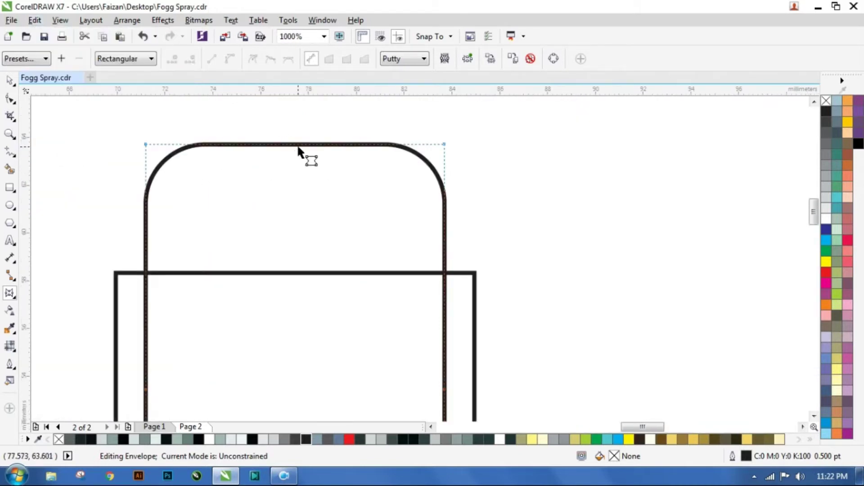
pyautogui.moveTo(299, 148); pyautogui.dragTo(299, 129)
pyautogui.scroll(-2, 297, 130)
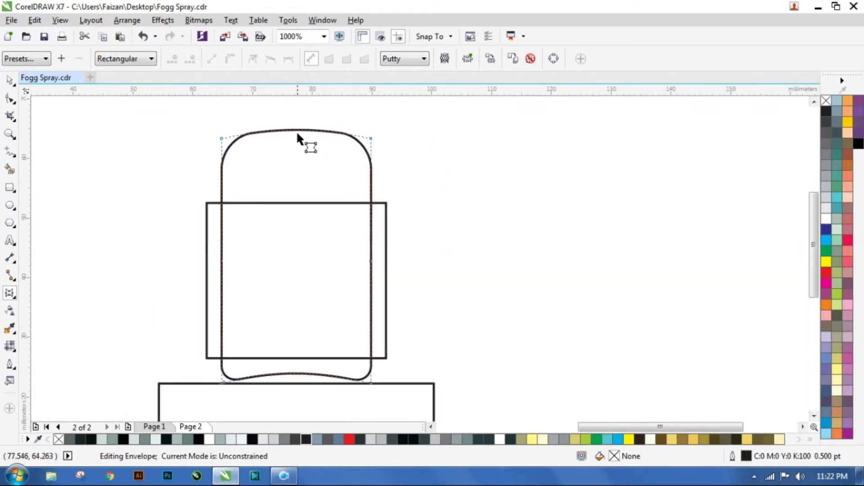
# Round the two upper corners of the 15 × 13 mm rectangle to a radius of about 1.9 mm
pyautogui.click(10, 81)
pyautogui.click(134, 162)
pyautogui.click(339, 171)
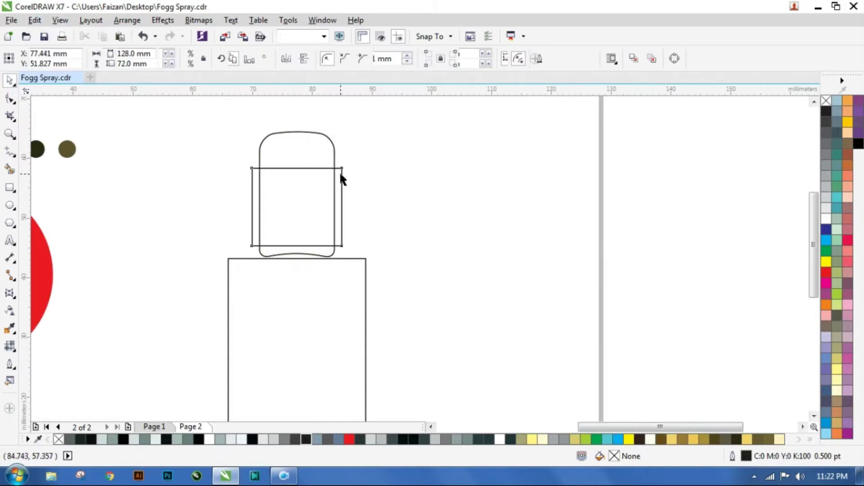
pyautogui.click(10, 99)
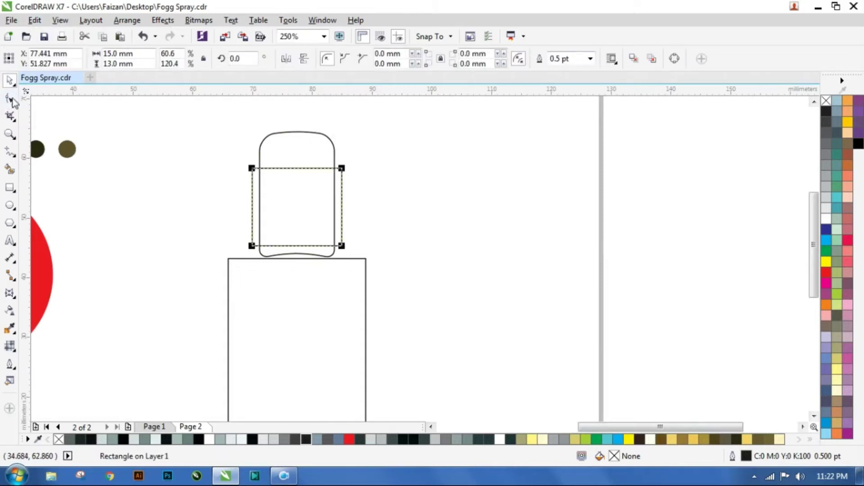
pyautogui.click(252, 169)
pyautogui.moveTo(343, 168); pyautogui.dragTo(344, 169)
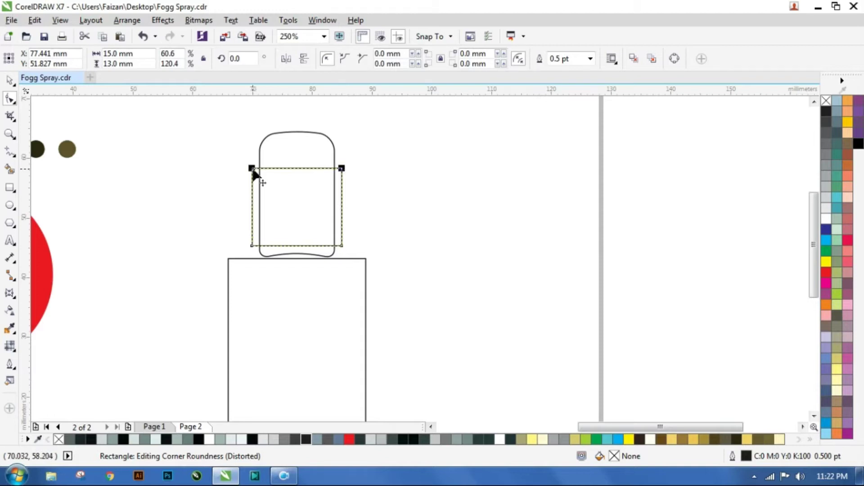
pyautogui.moveTo(253, 169); pyautogui.dragTo(259, 181)
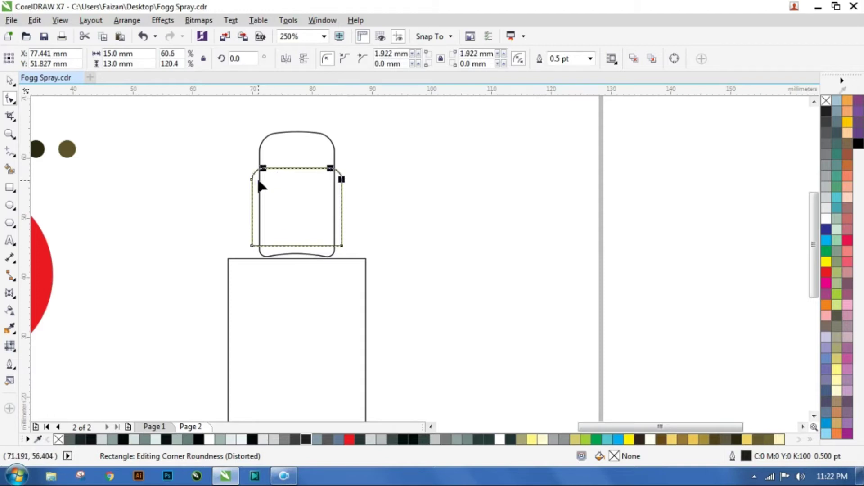
pyautogui.click(9, 80)
pyautogui.click(9, 98)
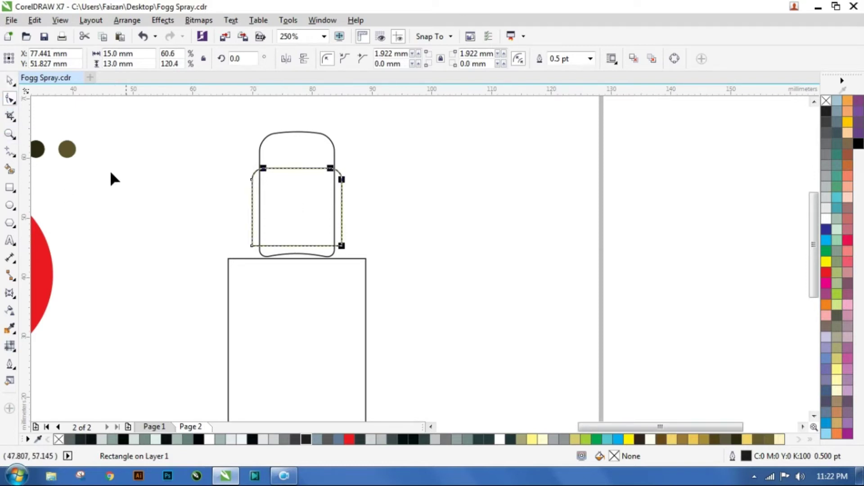
# Use an envelope on the 15 × 13 mm rectangle, deleting the lower edge's middle node and arching that edge upward
pyautogui.click(9, 293)
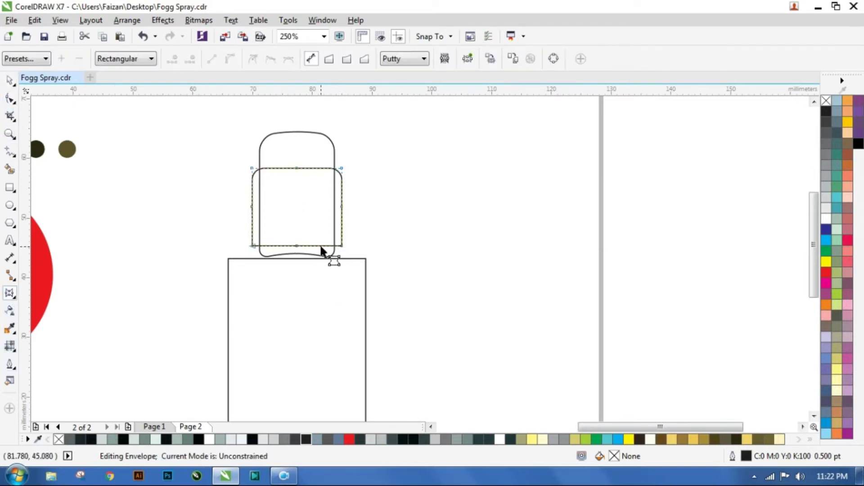
pyautogui.scroll(2, 321, 246)
pyautogui.click(273, 244)
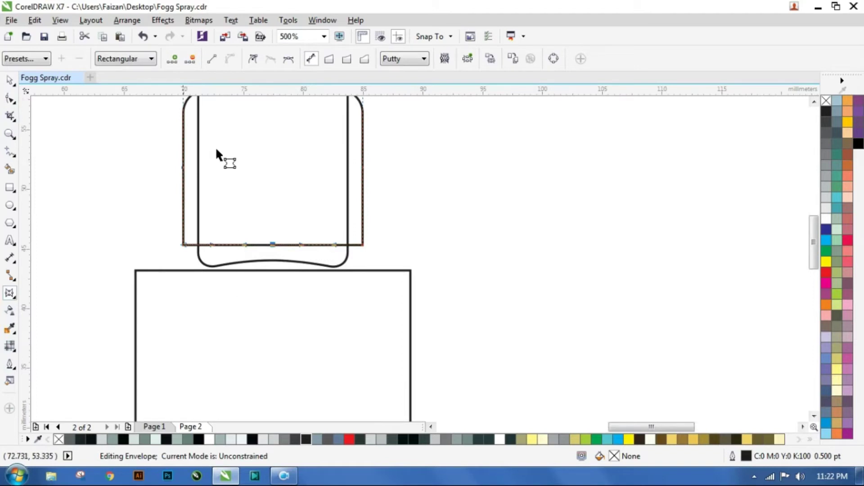
pyautogui.click(36, 20)
pyautogui.click(56, 150)
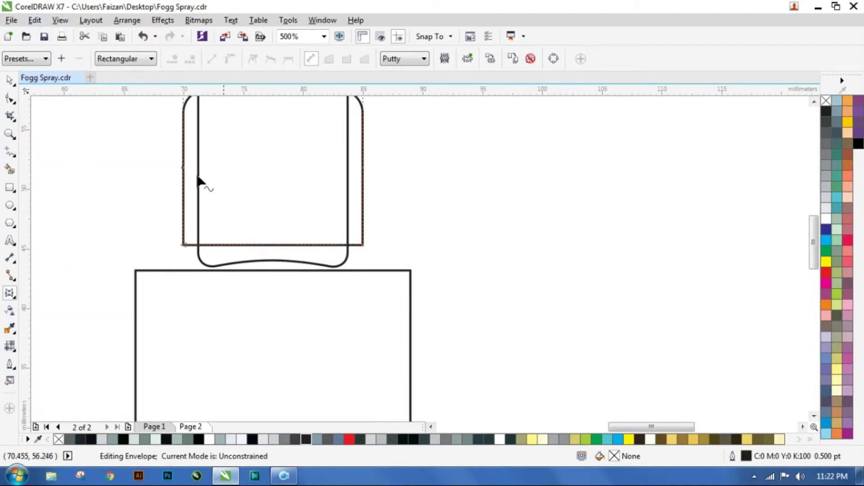
pyautogui.moveTo(271, 244); pyautogui.dragTo(274, 232)
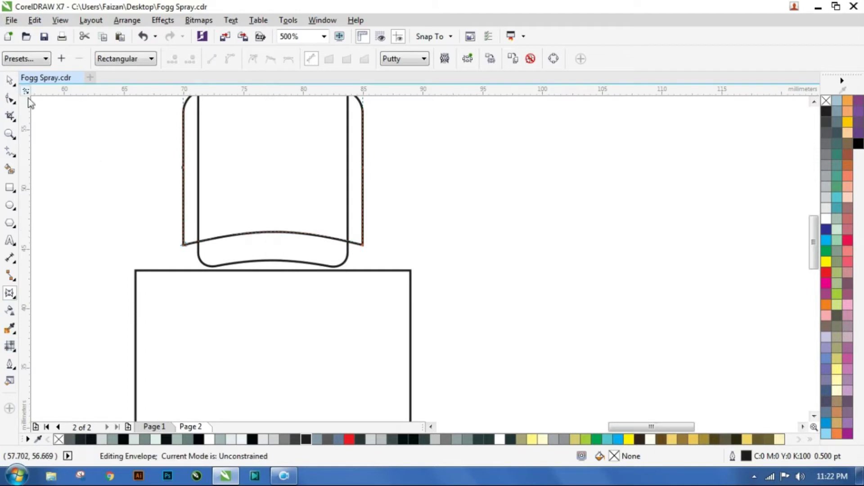
pyautogui.click(10, 80)
pyautogui.scroll(-1, 361, 246)
pyautogui.click(429, 235)
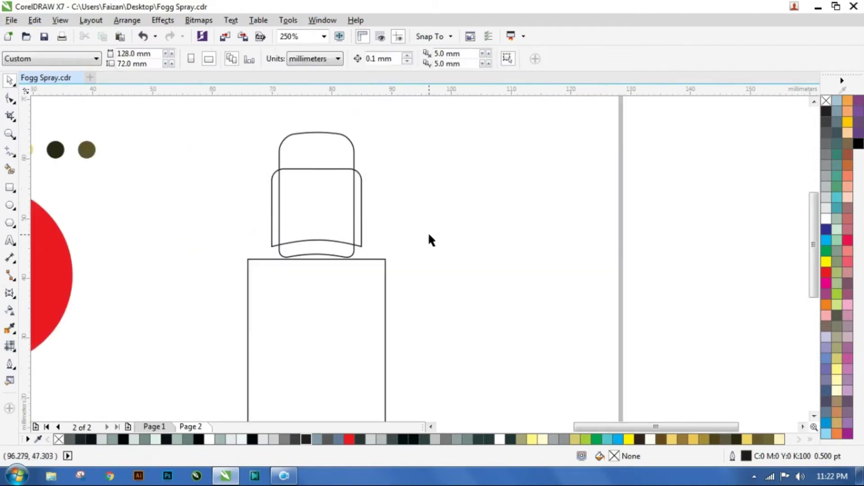
# Round the two upper corners of the 23 × 38 mm body rectangle to a radius of about 8.2 mm
pyautogui.scroll(-1, 414, 201)
pyautogui.click(398, 235)
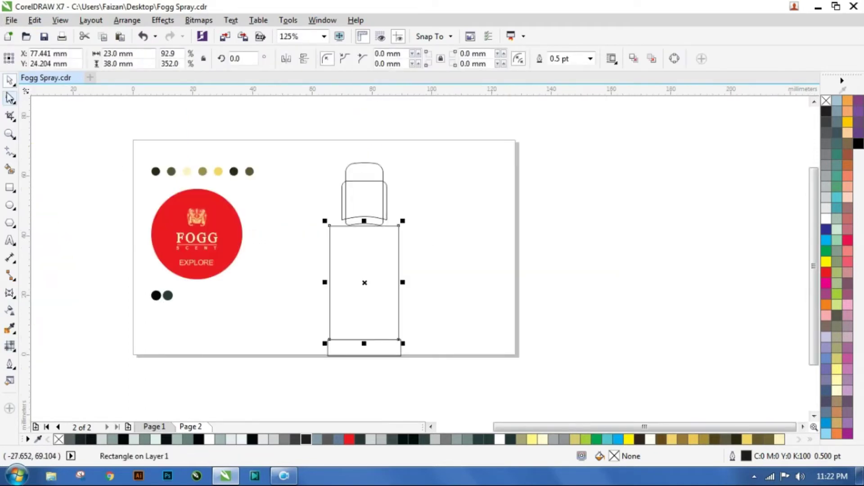
pyautogui.click(10, 98)
pyautogui.scroll(1, 396, 220)
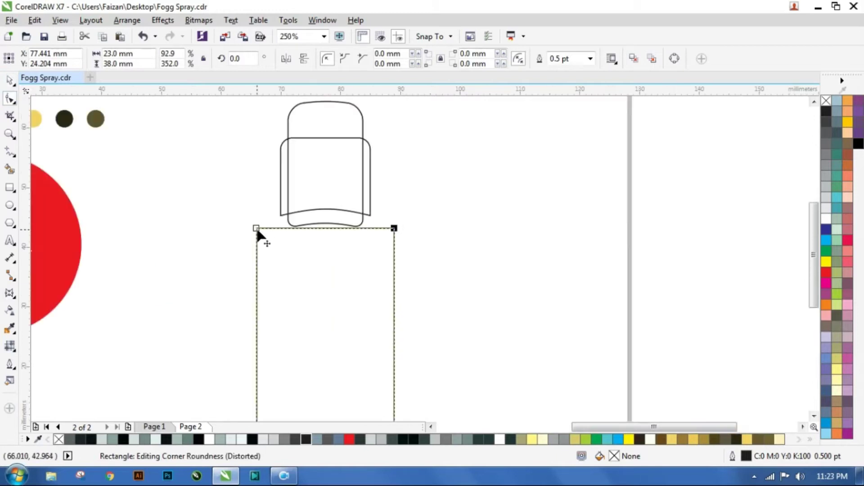
pyautogui.moveTo(258, 230); pyautogui.dragTo(280, 274)
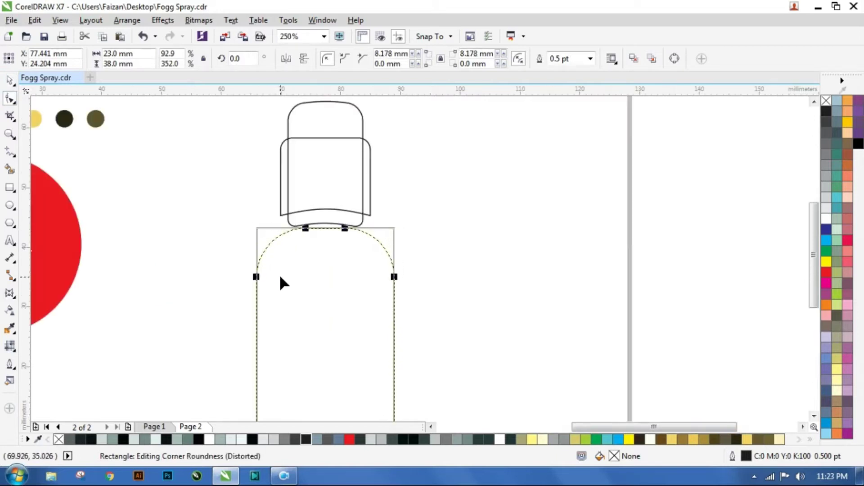
pyautogui.scroll(-1, 298, 201)
pyautogui.click(10, 80)
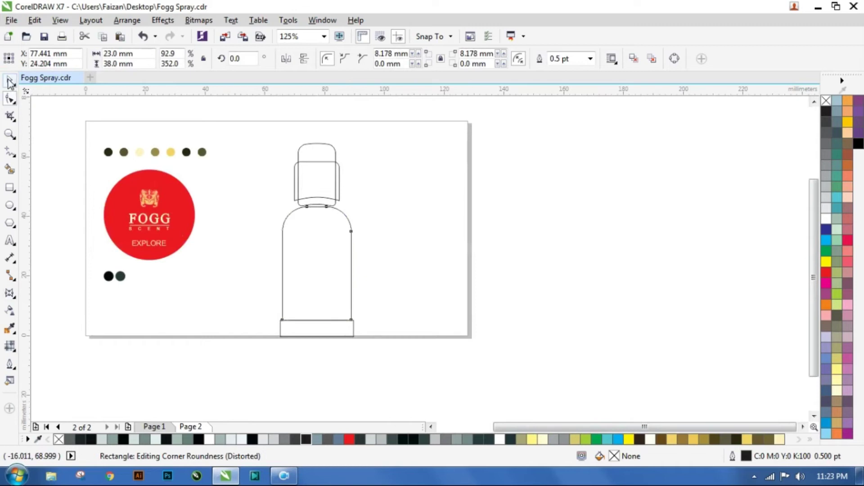
# Round all four corners of the 24.5 × 5.5 mm base rectangle to a radius of about 1.4 mm
pyautogui.click(344, 338)
pyautogui.click(10, 98)
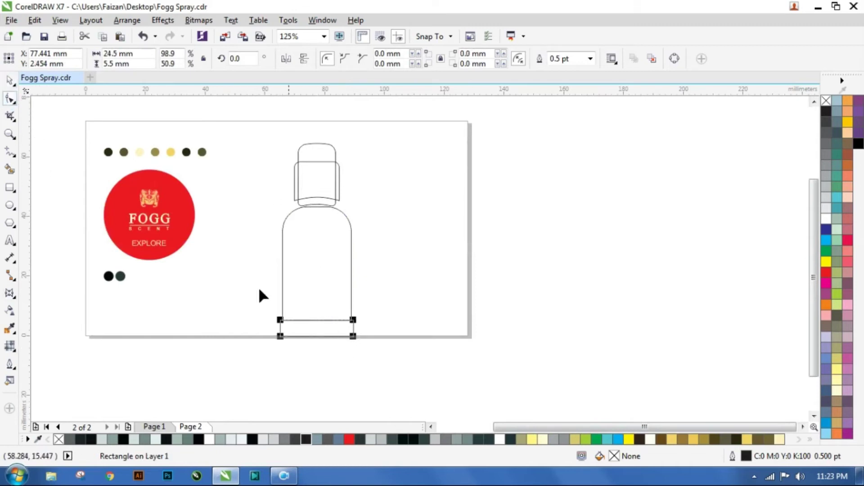
pyautogui.scroll(2, 274, 322)
pyautogui.moveTo(165, 245); pyautogui.dragTo(182, 246)
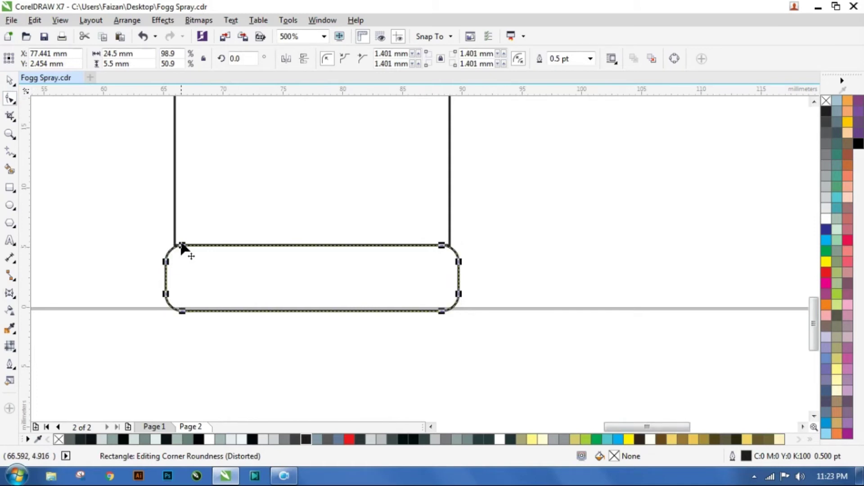
pyautogui.click(10, 80)
pyautogui.click(104, 162)
pyautogui.scroll(-1, 409, 275)
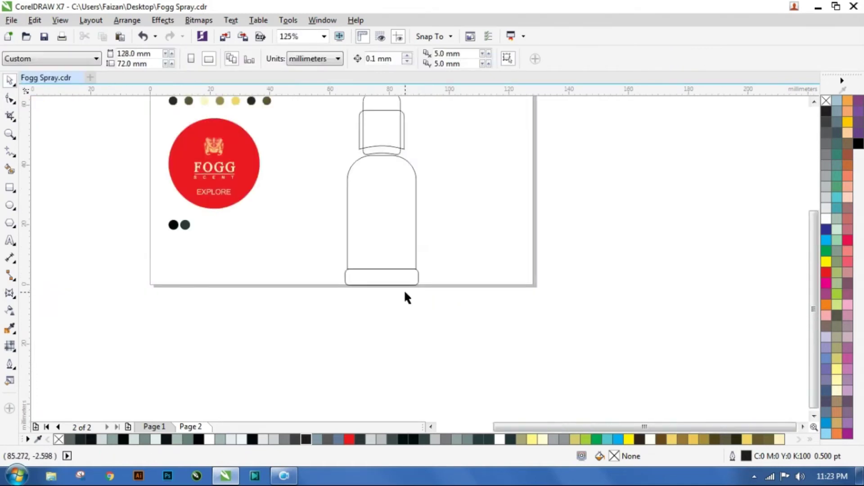
# Select the bottle body for mesh editing and undo the base rectangle's corner rounding
pyautogui.click(365, 223)
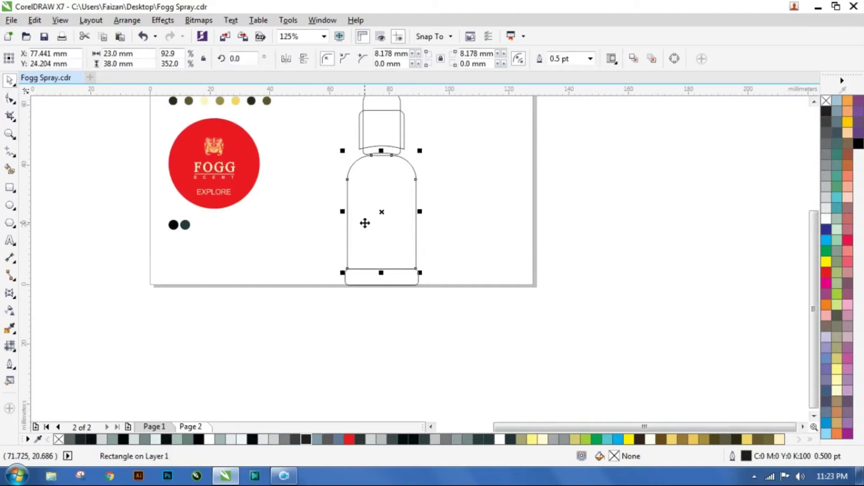
pyautogui.press('m')
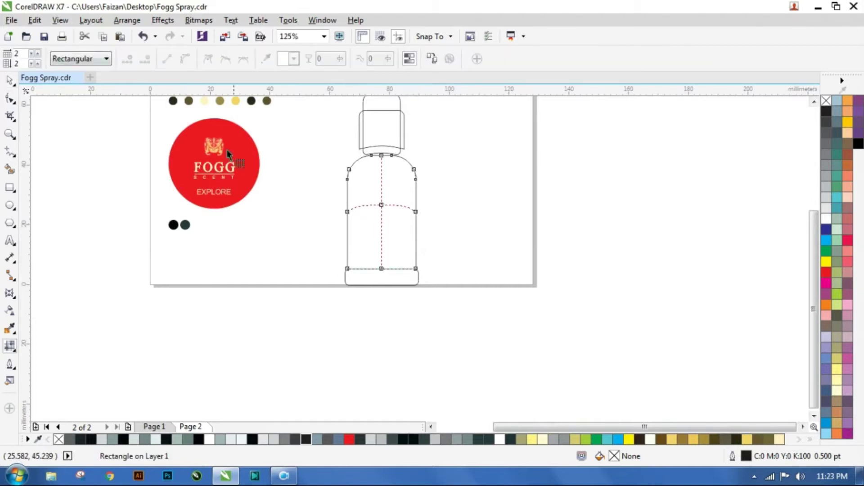
pyautogui.hotkey('ctrl', 'z')
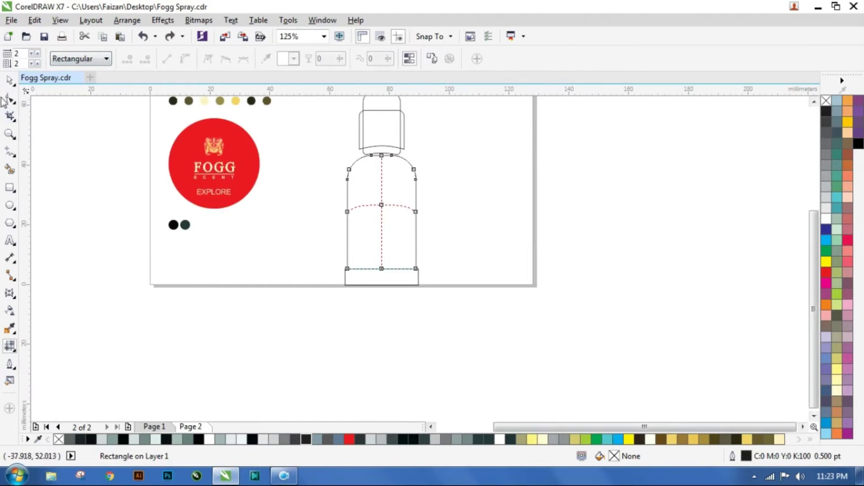
pyautogui.click(9, 81)
# Apply a mesh fill grid of 4 columns by 4 rows to the bottle body
pyautogui.click(13, 347)
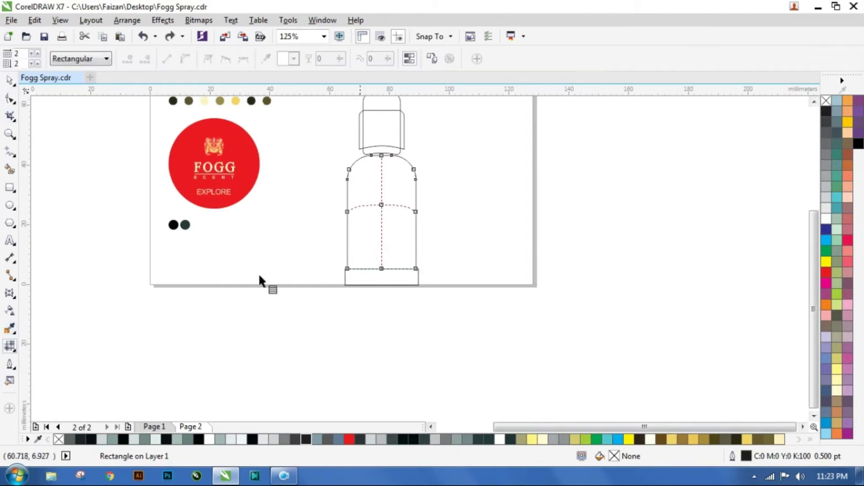
pyautogui.click(37, 53)
pyautogui.click(38, 53)
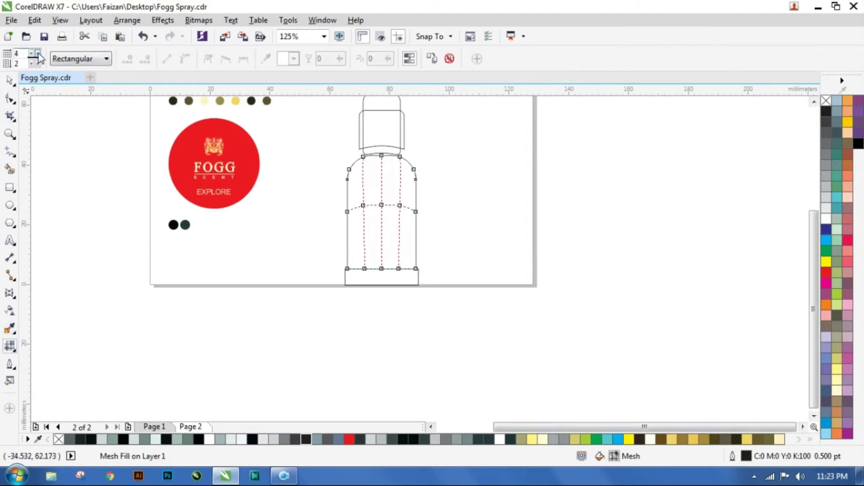
pyautogui.click(35, 61)
pyautogui.click(35, 61)
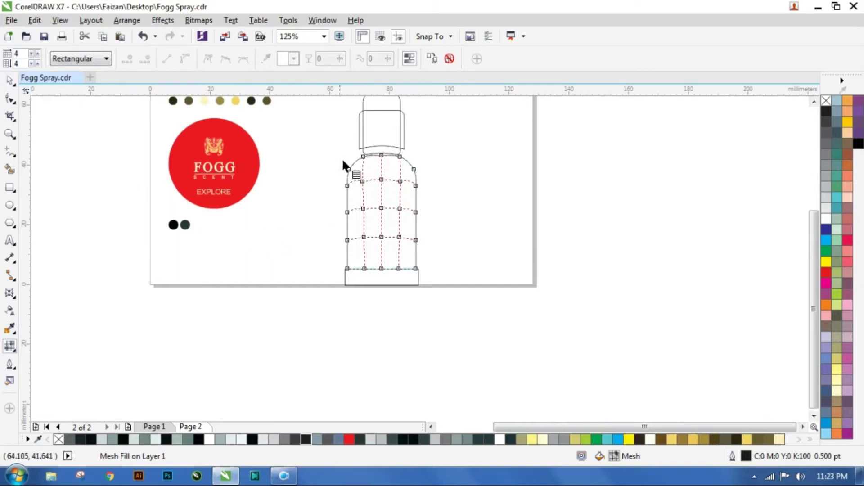
# Colour all mesh nodes of the body with the near-black swatch (#010C0D) sampled below the FOGG logo
pyautogui.moveTo(341, 162); pyautogui.dragTo(468, 278)
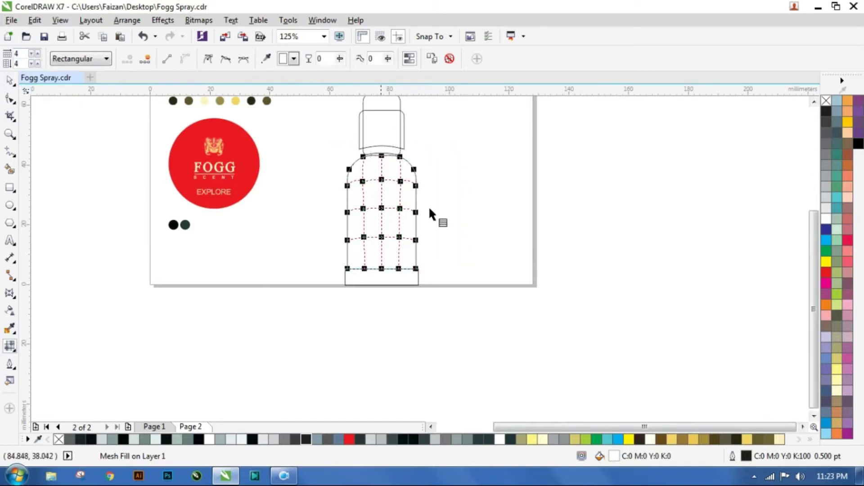
pyautogui.click(267, 59)
pyautogui.click(174, 225)
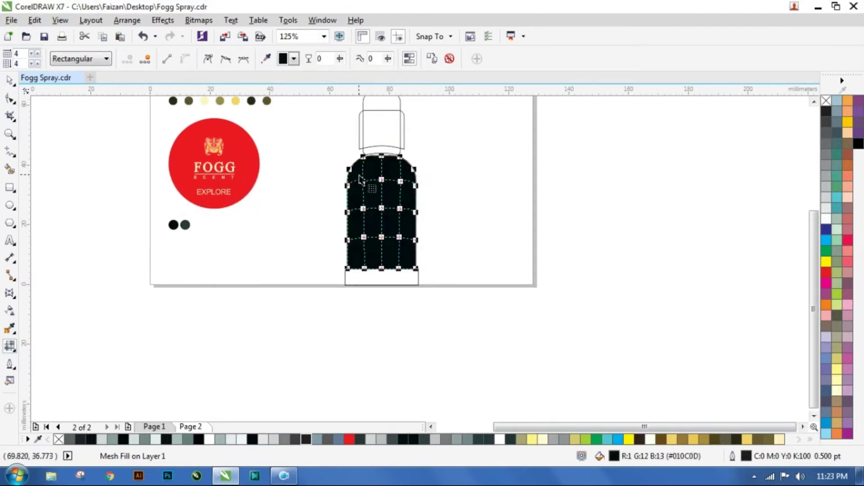
# Colour the mesh nodes along the body's left inner vertical line with the lighter dark swatch sampled below the logo
pyautogui.moveTo(359, 172); pyautogui.dragTo(373, 272)
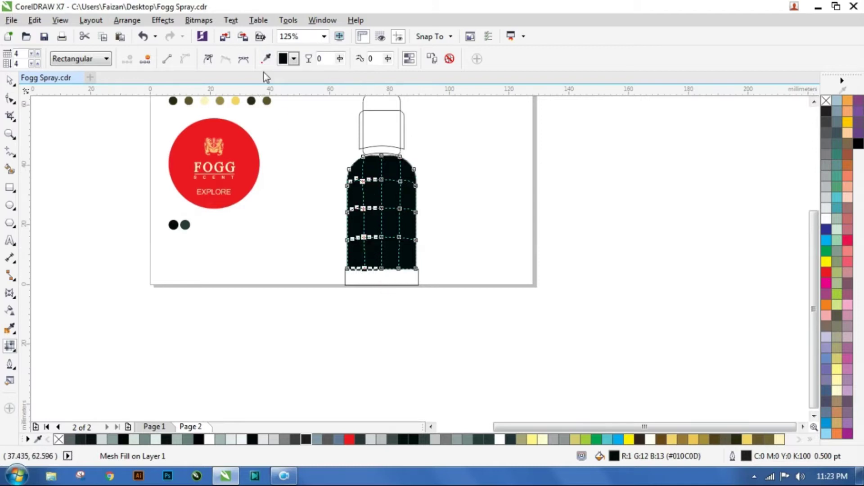
pyautogui.click(267, 59)
pyautogui.click(187, 222)
# Colour the mesh nodes along the body's right inner vertical line with the lighter dark swatch (#263A3B) sampled below the FOGG logo
pyautogui.moveTo(389, 174); pyautogui.dragTo(403, 276)
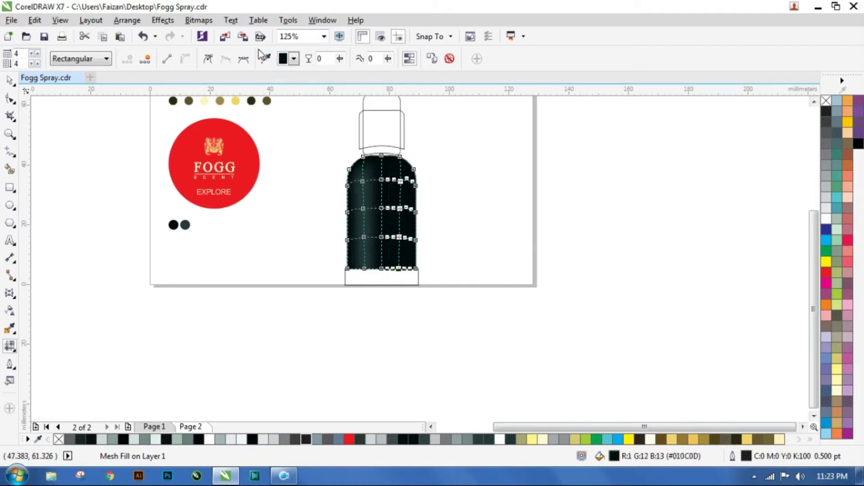
pyautogui.click(267, 58)
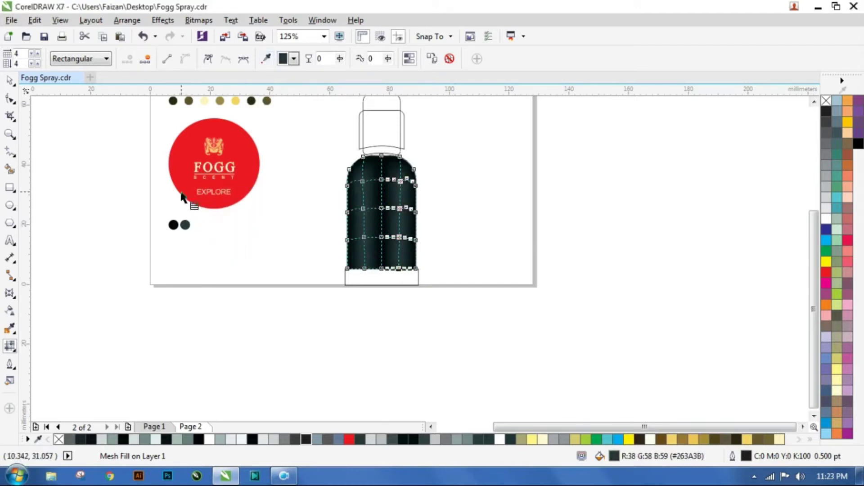
# Raise the three inner nodes of the body mesh's upper row towards the shoulder, adjust their curve handles and finish mesh editing
pyautogui.scroll(2, 396, 179)
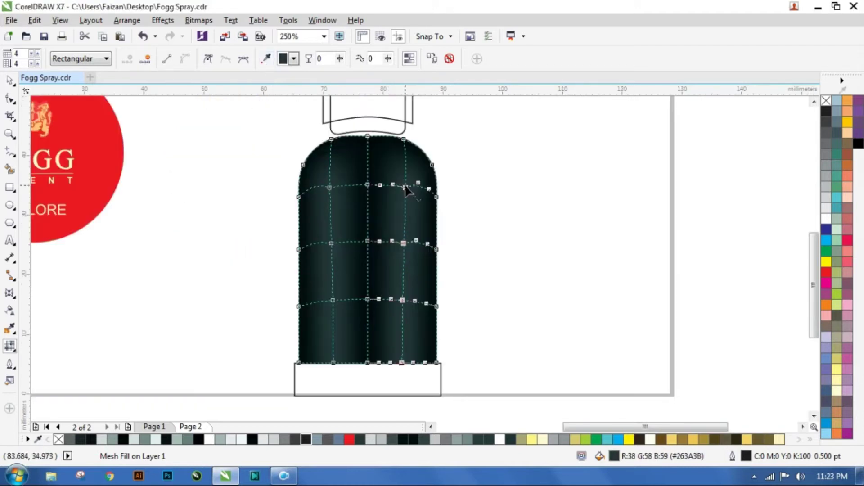
pyautogui.click(404, 187)
pyautogui.moveTo(405, 187); pyautogui.dragTo(409, 179)
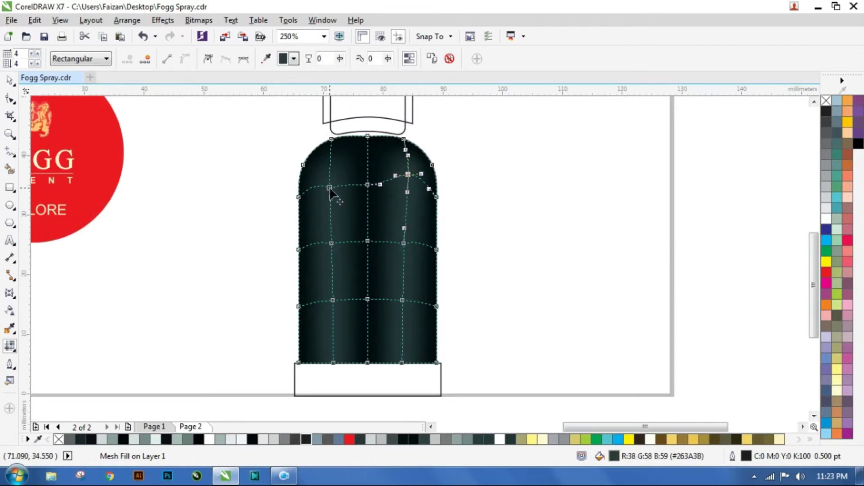
pyautogui.moveTo(332, 189); pyautogui.dragTo(339, 169)
pyautogui.scroll(1, 363, 170)
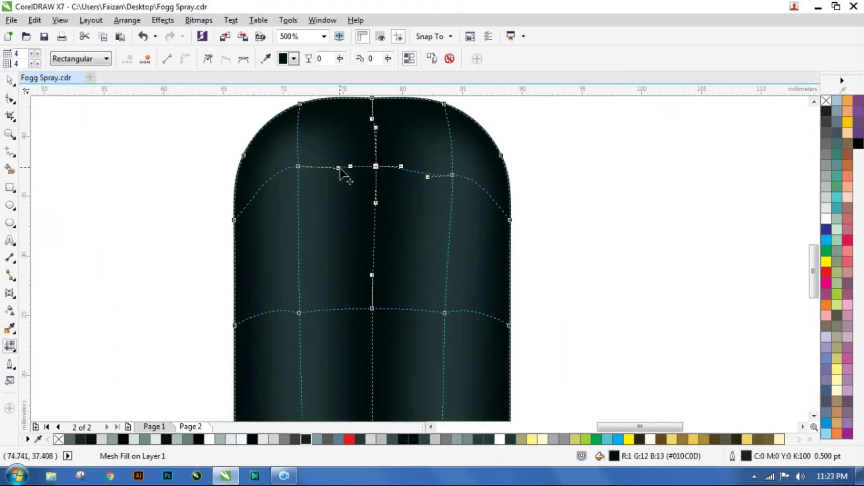
pyautogui.moveTo(428, 176); pyautogui.dragTo(410, 172)
pyautogui.scroll(-1, 408, 153)
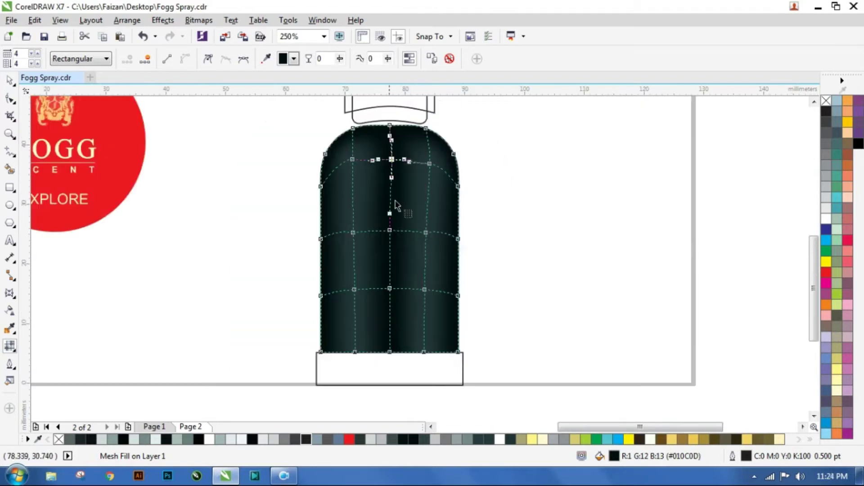
pyautogui.click(356, 352)
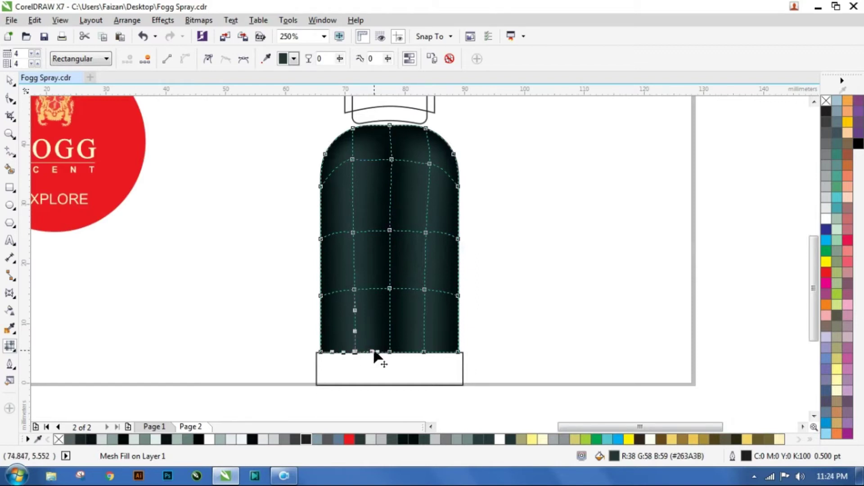
pyautogui.click(424, 353)
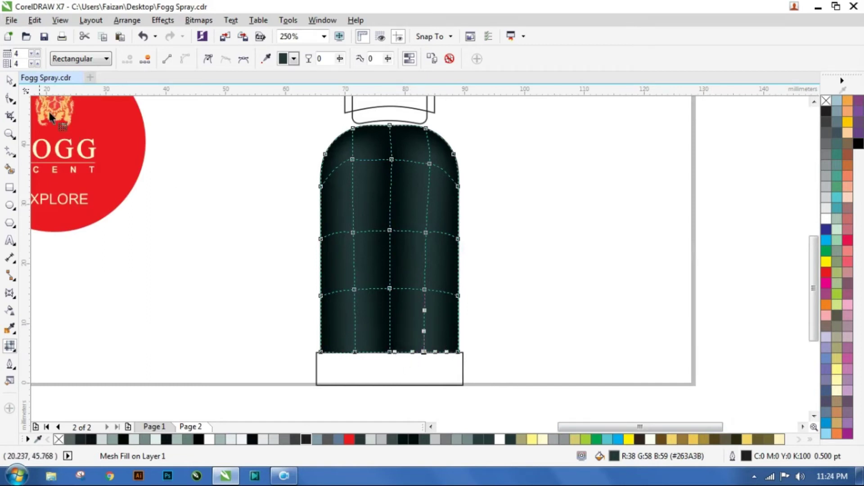
pyautogui.click(7, 78)
pyautogui.click(272, 226)
pyautogui.scroll(-1, 525, 296)
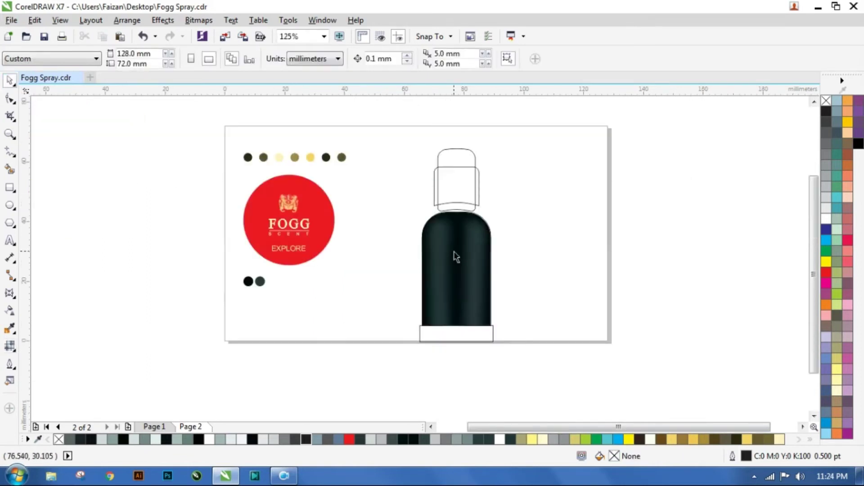
# Round all four corners of the base rectangle to a radius of about 1.4 mm
pyautogui.click(454, 251)
pyautogui.scroll(-1, 421, 136)
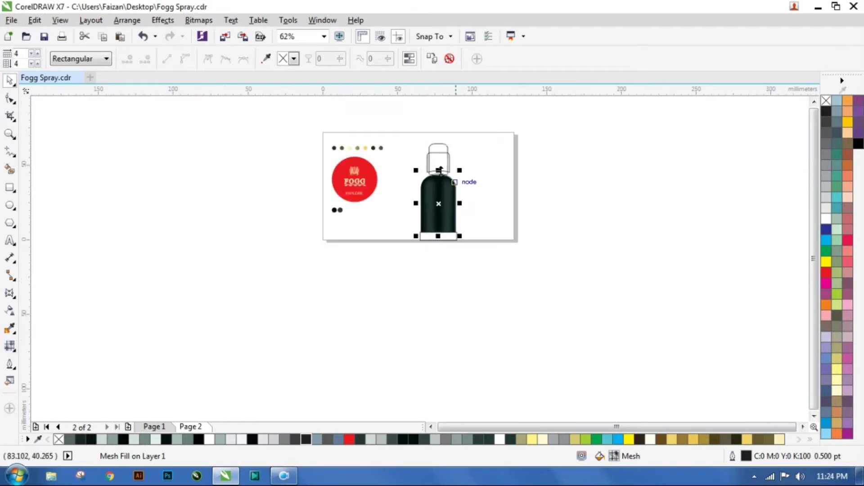
pyautogui.scroll(1, 458, 197)
pyautogui.click(414, 281)
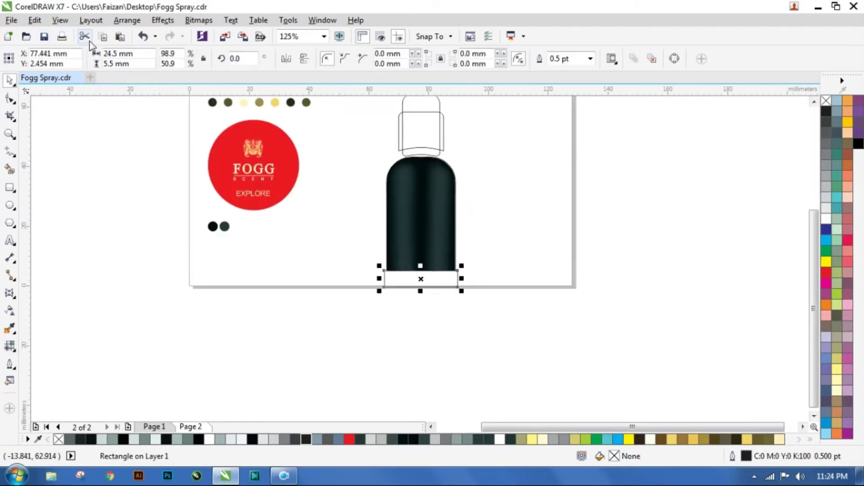
pyautogui.click(10, 100)
pyautogui.scroll(2, 374, 288)
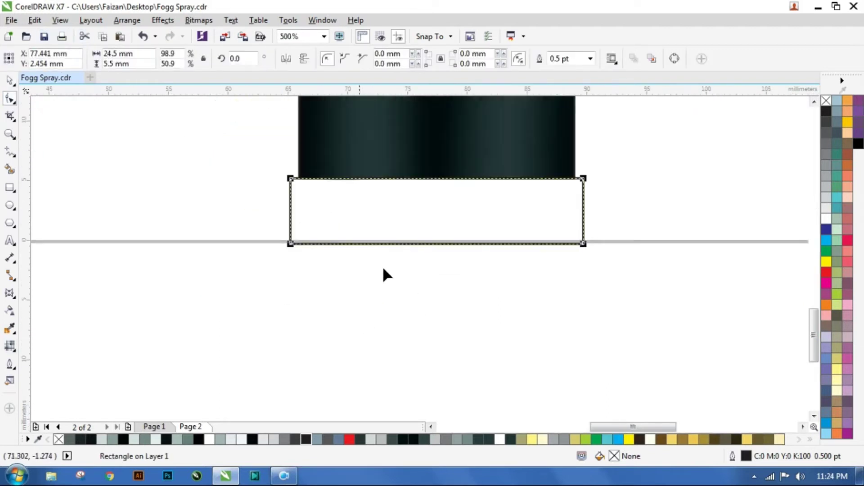
pyautogui.moveTo(288, 178); pyautogui.dragTo(307, 183)
pyautogui.click(9, 81)
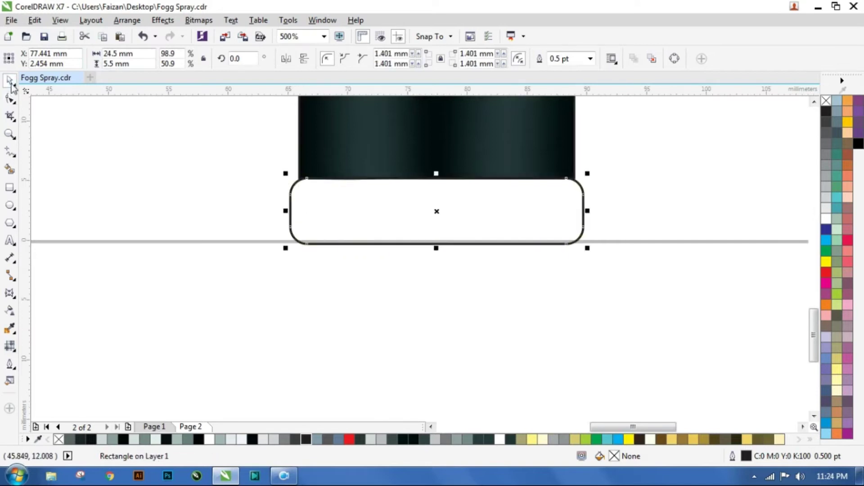
# Copy only the fill property from the bottle body onto the rounded base
pyautogui.click(34, 20)
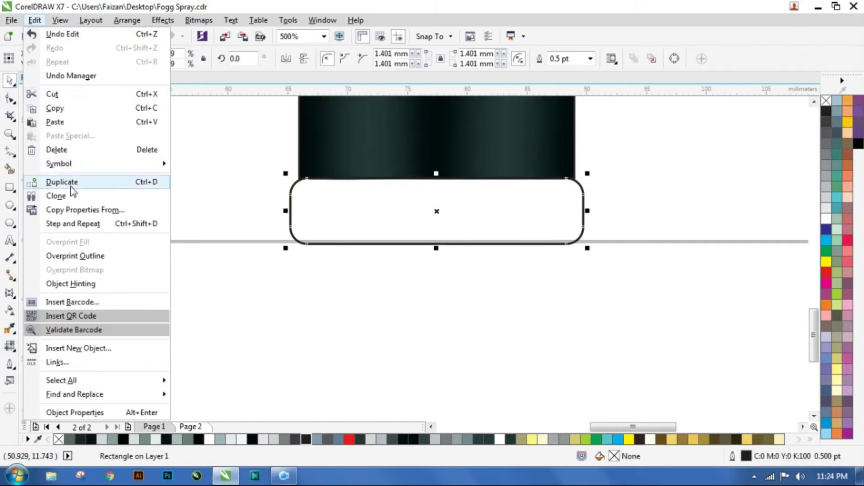
pyautogui.click(85, 211)
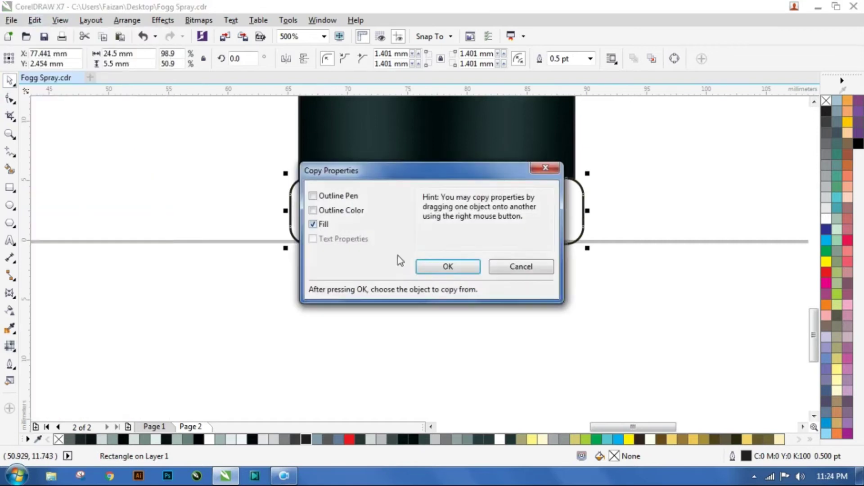
pyautogui.click(448, 266)
pyautogui.click(454, 155)
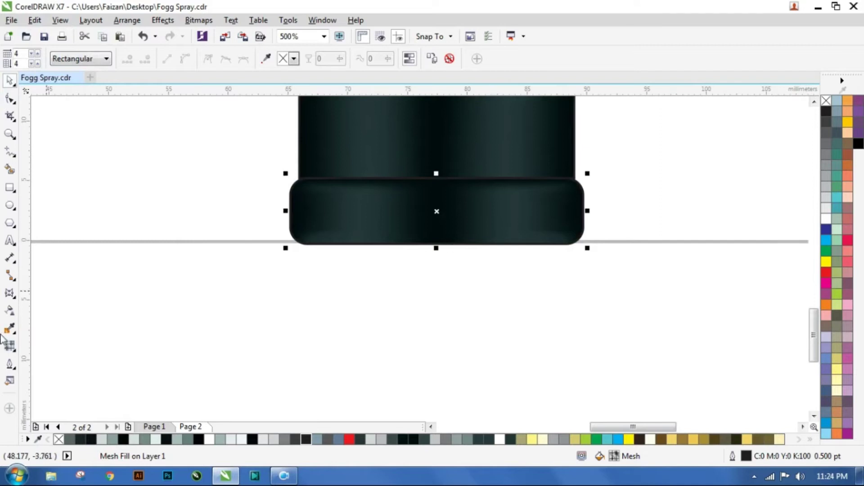
# Colour the bottom row of mesh nodes on the base with the near-black swatch (#010C0D) sampled below the FOGG logo
pyautogui.click(10, 346)
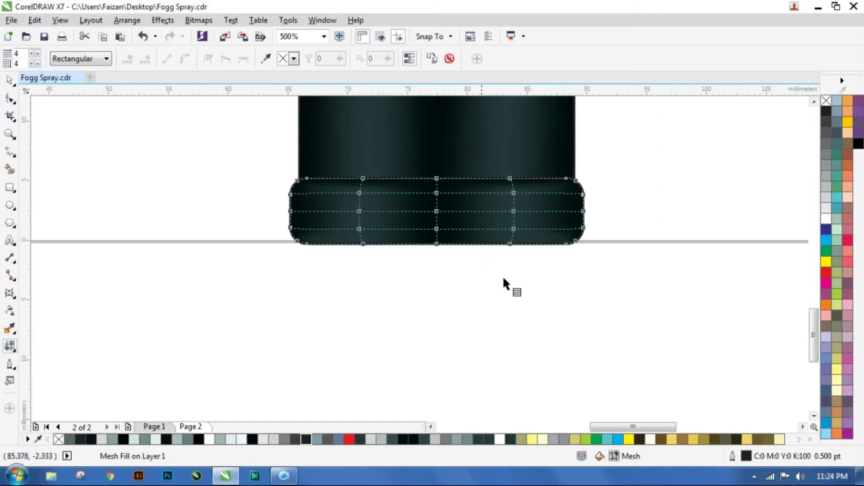
pyautogui.scroll(-2, 501, 304)
pyautogui.moveTo(372, 300); pyautogui.dragTo(550, 271)
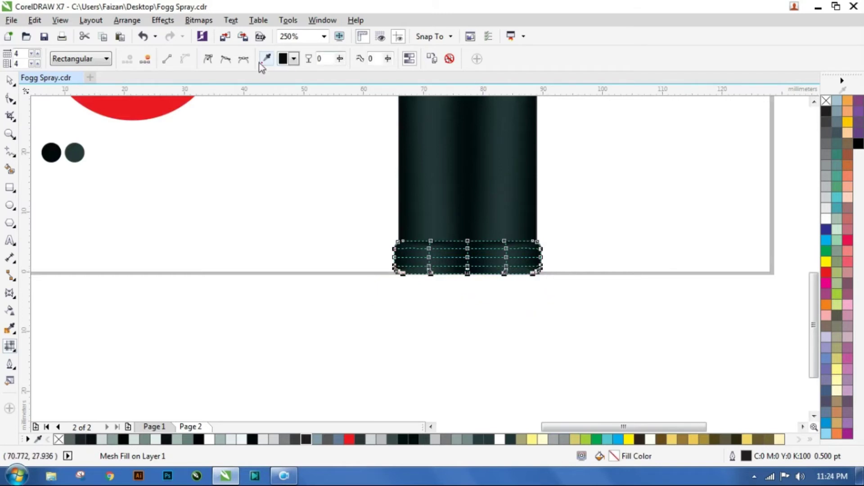
pyautogui.click(266, 59)
pyautogui.click(51, 151)
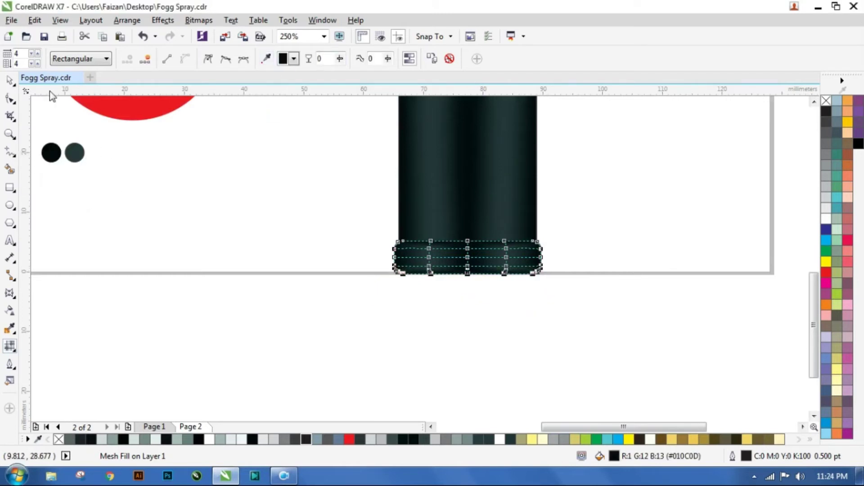
pyautogui.click(10, 81)
# Remove the outlines from the bottle's base and body
pyautogui.click(503, 261)
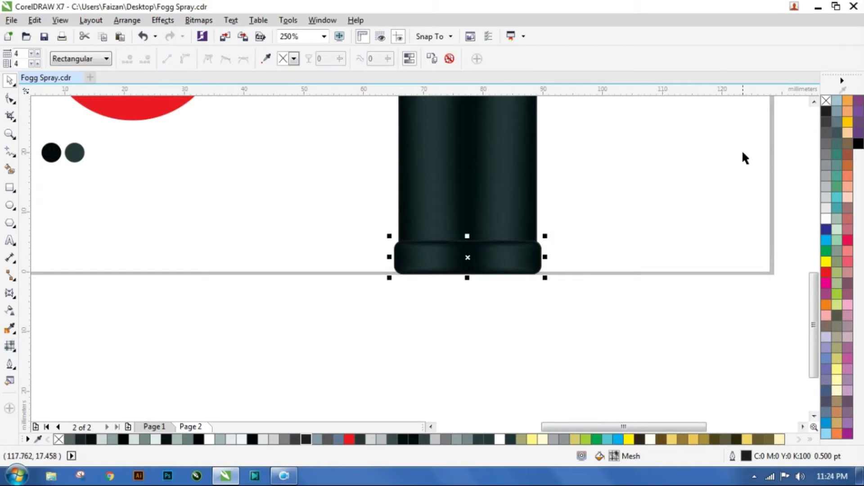
pyautogui.rightClick(825, 101)
pyautogui.click(543, 219)
pyautogui.click(522, 204)
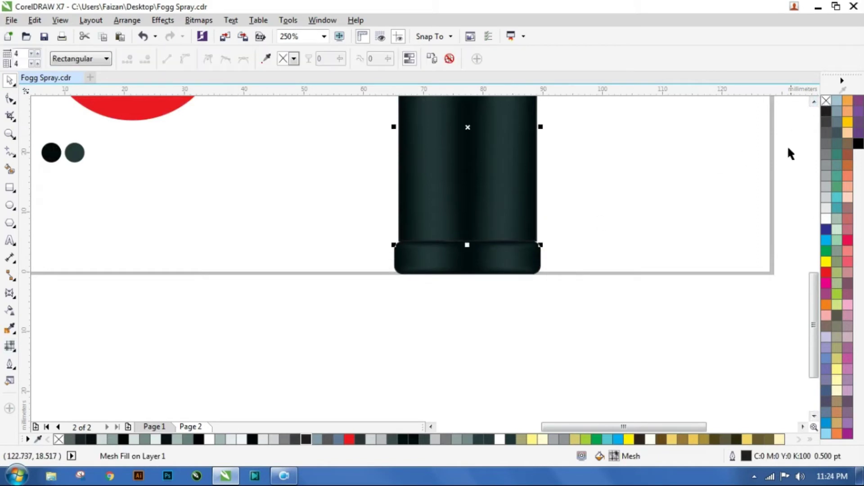
pyautogui.rightClick(828, 104)
pyautogui.click(511, 263)
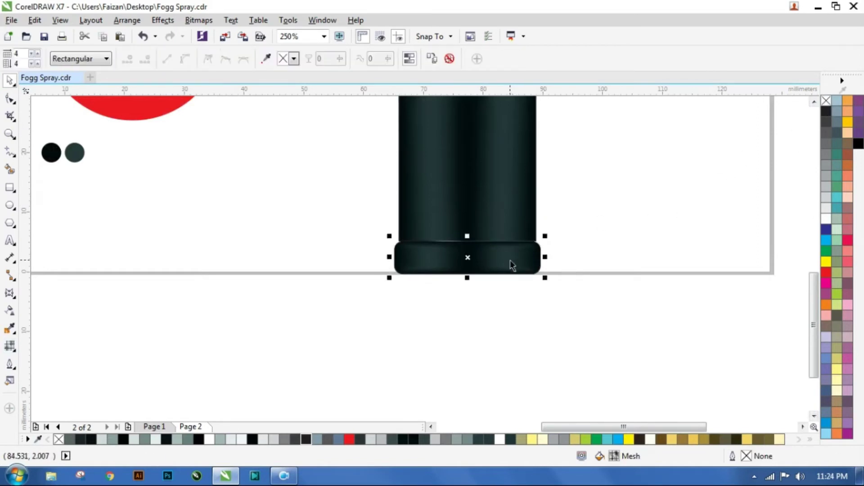
pyautogui.click(128, 21)
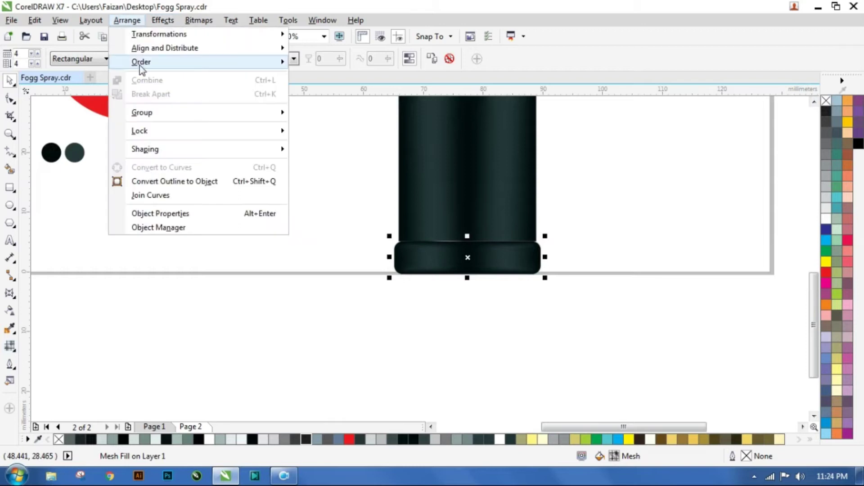
pyautogui.moveTo(140, 64)
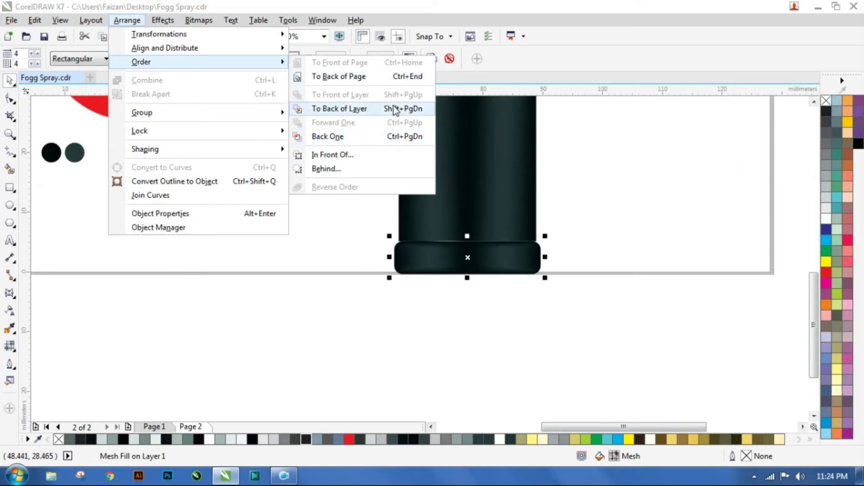
pyautogui.click(499, 142)
pyautogui.click(603, 161)
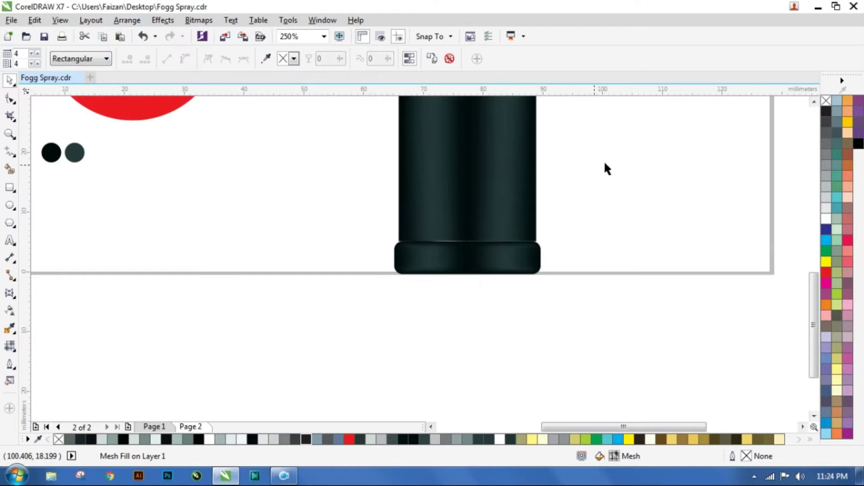
# Send the bottle body to the back of the layer
pyautogui.click(496, 140)
pyautogui.click(140, 21)
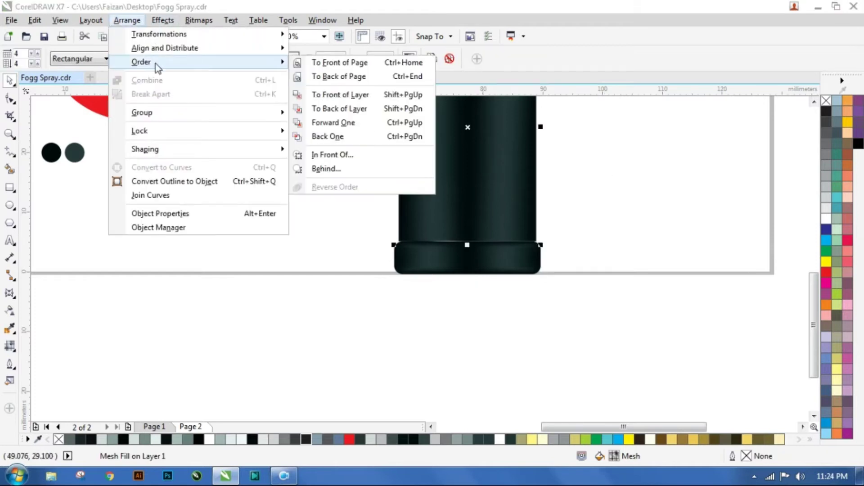
pyautogui.click(380, 109)
# Nudge the base up by two 0.1 mm increments so it overlaps the lower edge of the body
pyautogui.click(503, 249)
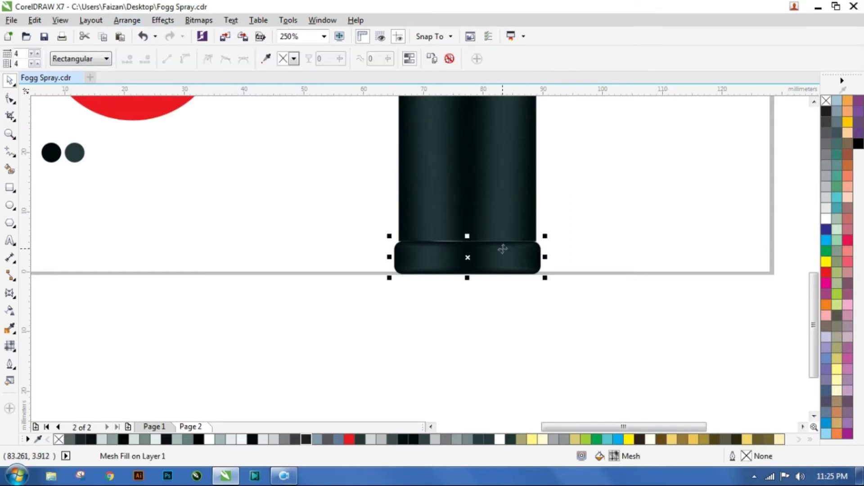
pyautogui.press('Up')
pyautogui.press('Up')
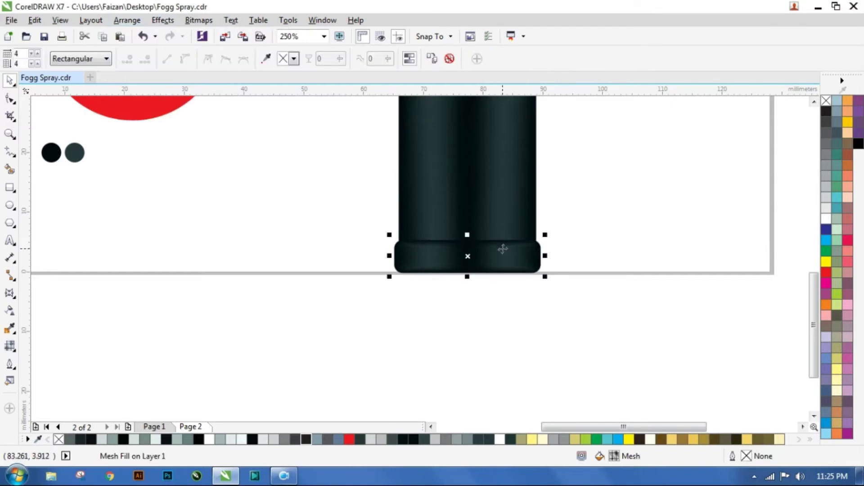
pyautogui.click(594, 225)
# Copy only the fill property from the bottle body onto the wider, curved-bottom cap piece above it
pyautogui.scroll(-1, 546, 283)
pyautogui.scroll(-1, 545, 283)
pyautogui.scroll(1, 536, 256)
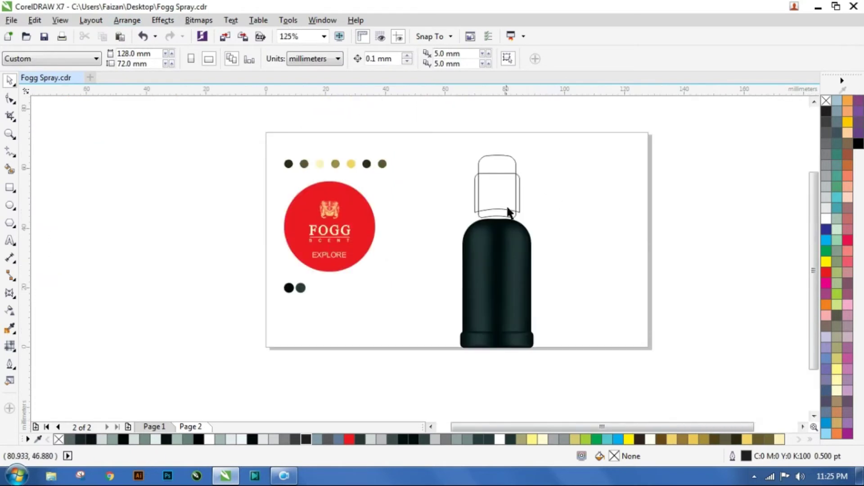
pyautogui.click(507, 193)
pyautogui.click(34, 20)
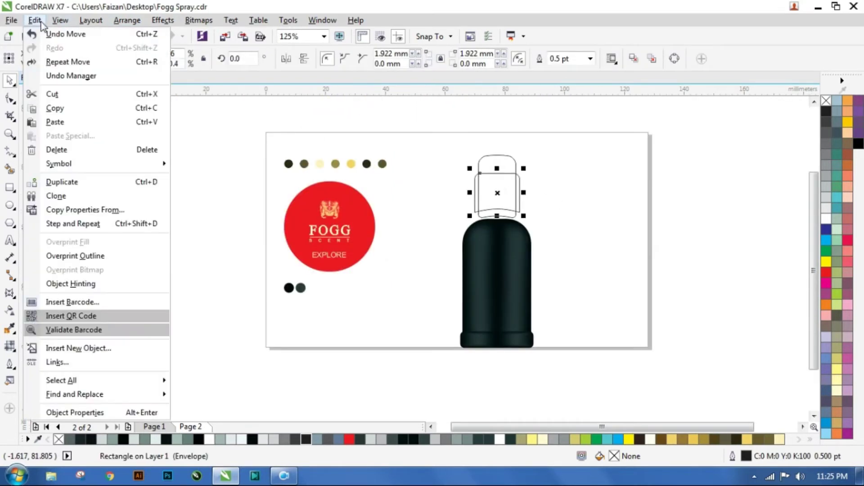
pyautogui.click(83, 210)
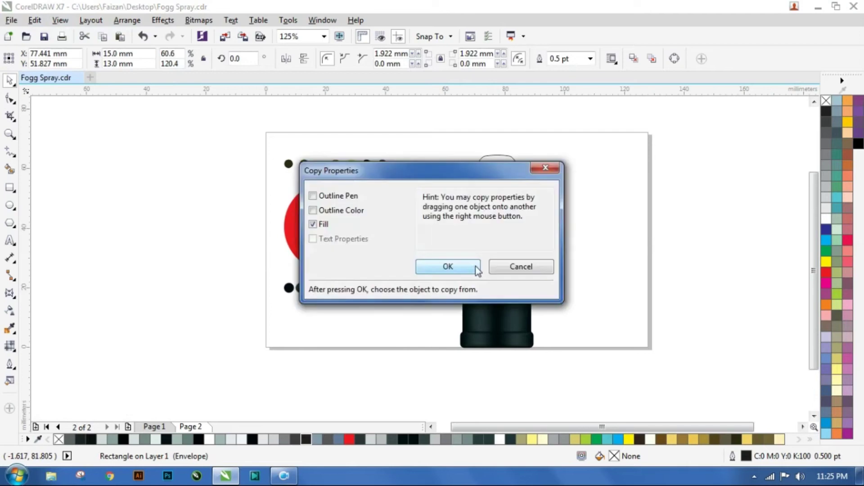
pyautogui.click(446, 261)
pyautogui.click(501, 264)
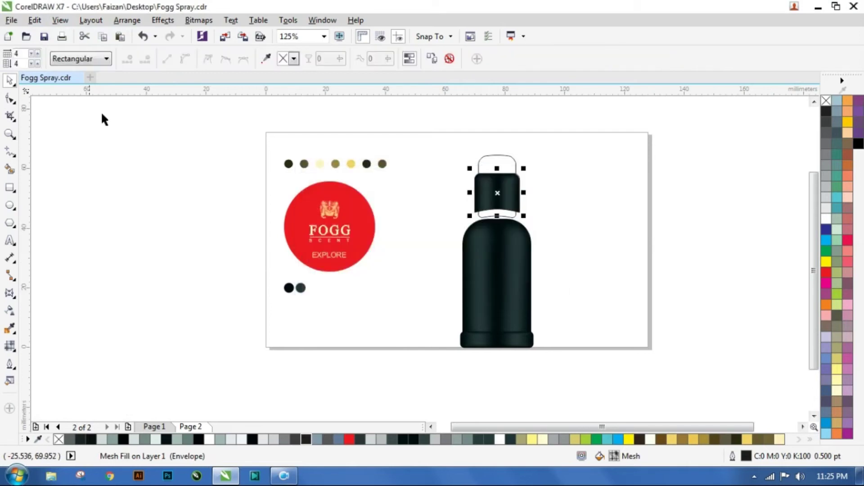
# Remove the outline from the wider cap piece and open its mesh fill for editing
pyautogui.click(9, 80)
pyautogui.click(171, 188)
pyautogui.scroll(4, 505, 173)
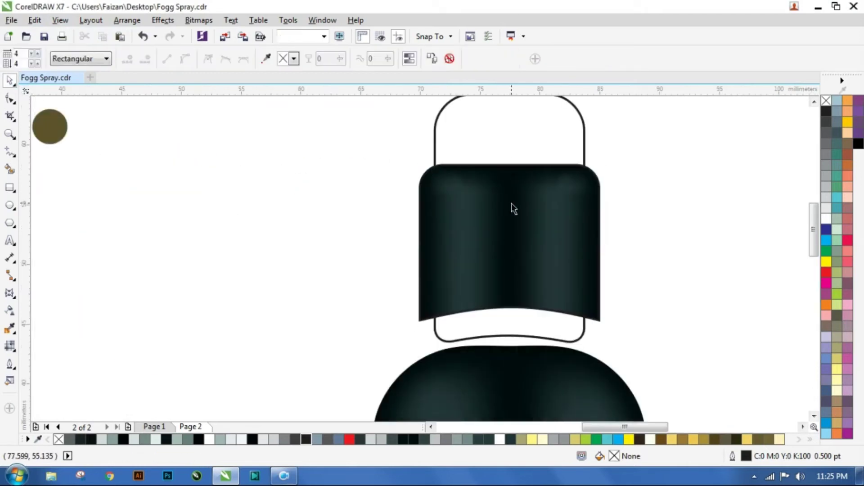
pyautogui.click(511, 204)
pyautogui.press('F3')
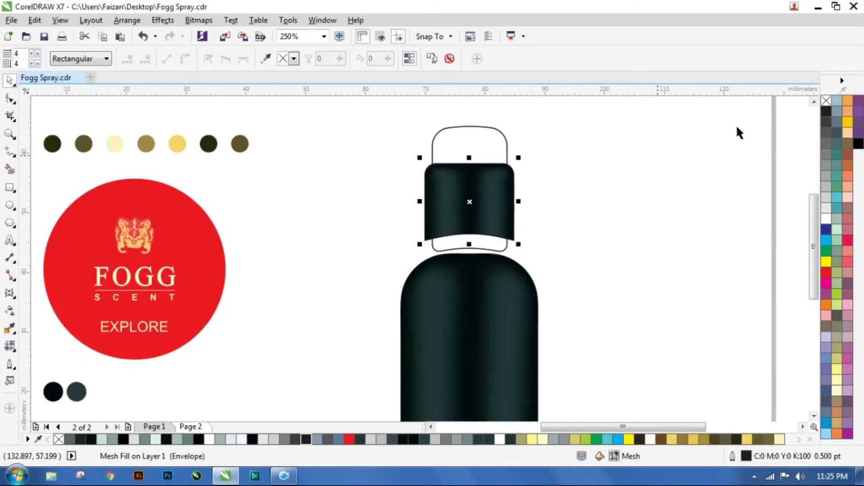
pyautogui.rightClick(827, 101)
pyautogui.click(10, 346)
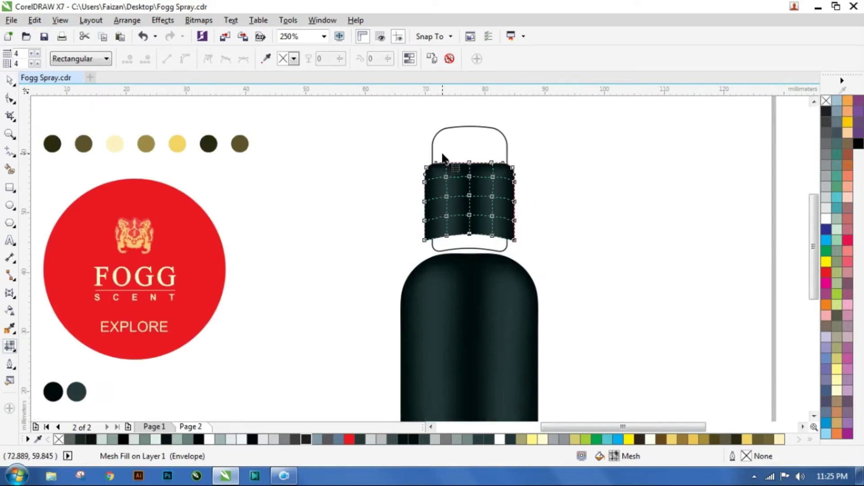
# Recolour the two upper highlight areas of the wider cap piece's mesh with dark slate #263A3B sampled from the swatch below the logo
pyautogui.moveTo(442, 154); pyautogui.dragTo(453, 172)
pyautogui.click(266, 59)
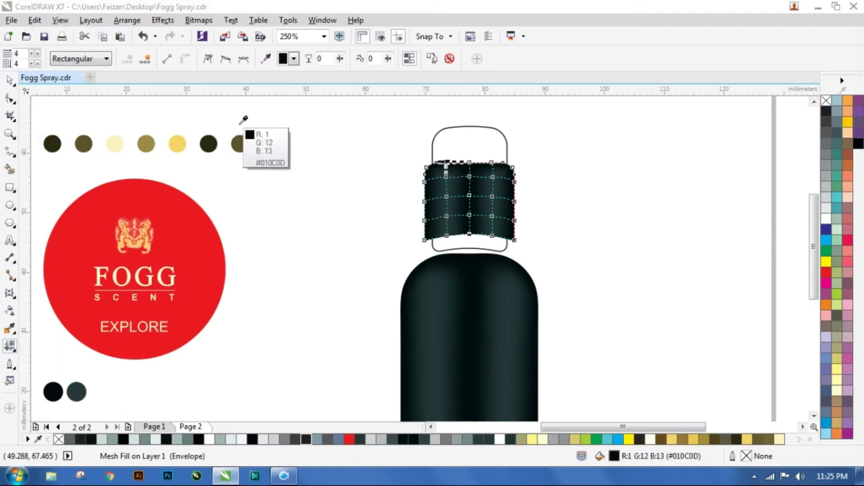
pyautogui.click(77, 391)
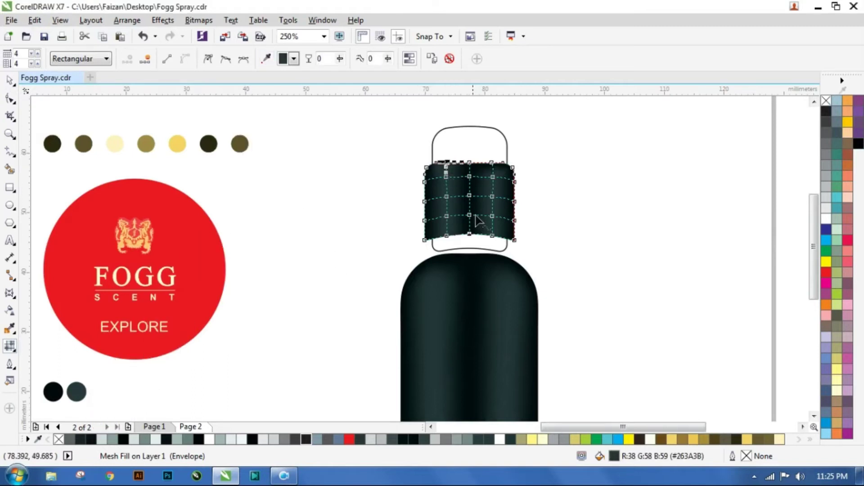
pyautogui.moveTo(486, 153); pyautogui.dragTo(506, 183)
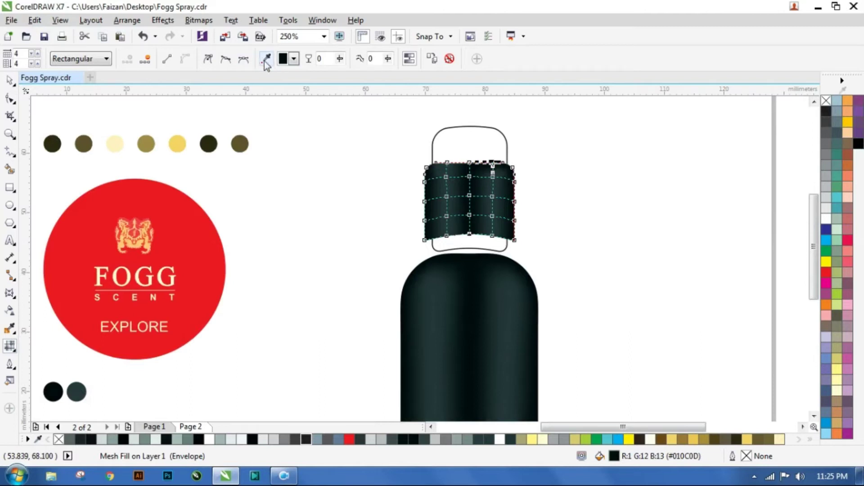
pyautogui.click(266, 61)
pyautogui.click(77, 391)
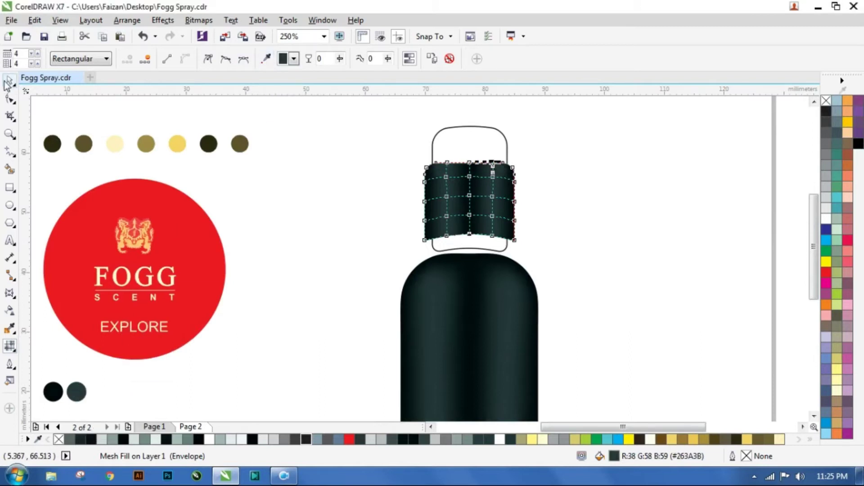
pyautogui.click(8, 82)
pyautogui.click(344, 177)
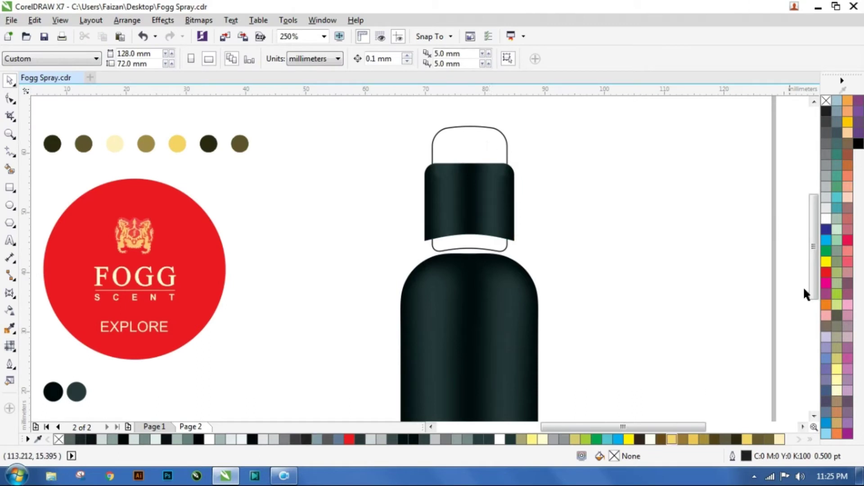
# Draw an ellipse about 15.4 by 2.6 mm and move it down to meet the wider cap piece's curved lower edge
pyautogui.scroll(-3, 472, 167)
pyautogui.scroll(3, 481, 182)
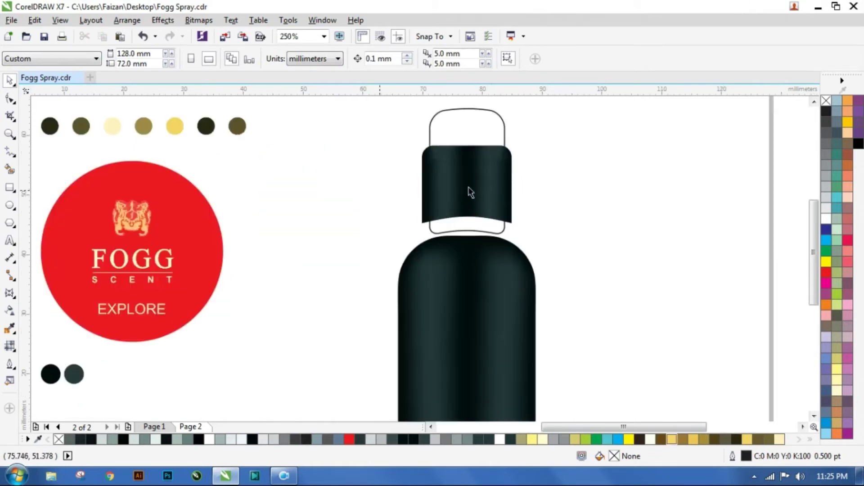
pyautogui.click(10, 206)
pyautogui.scroll(2, 445, 232)
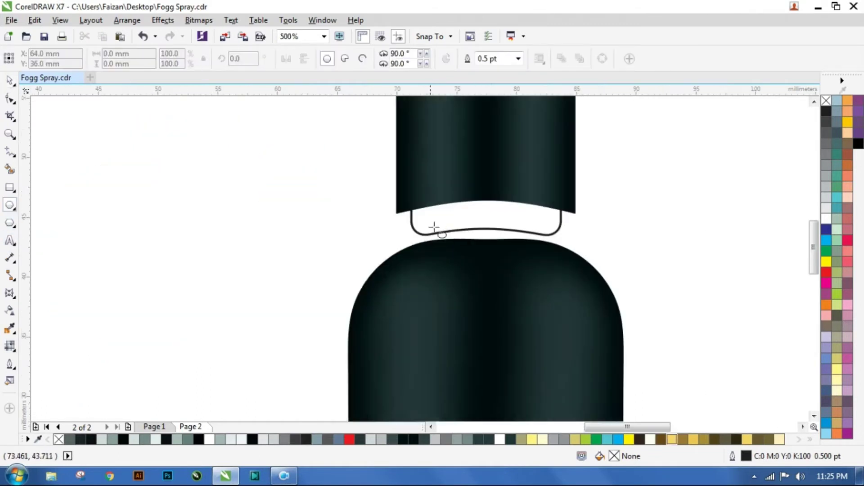
pyautogui.moveTo(396, 212); pyautogui.dragTo(584, 197)
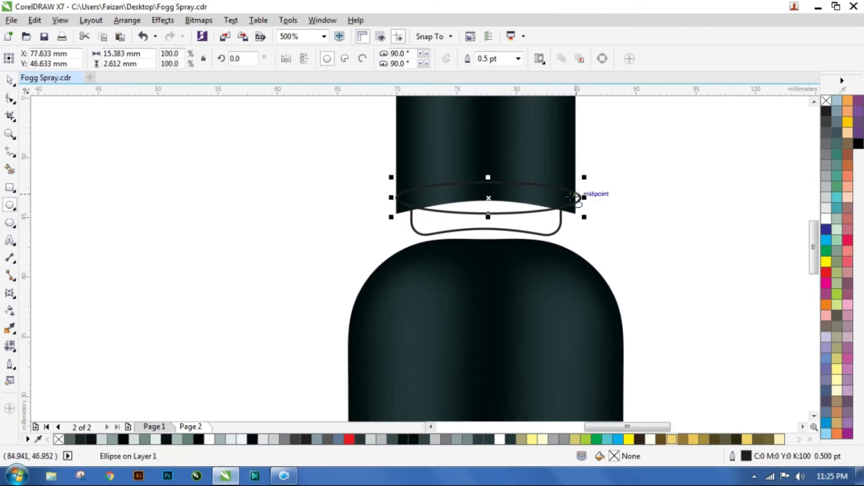
pyautogui.click(13, 80)
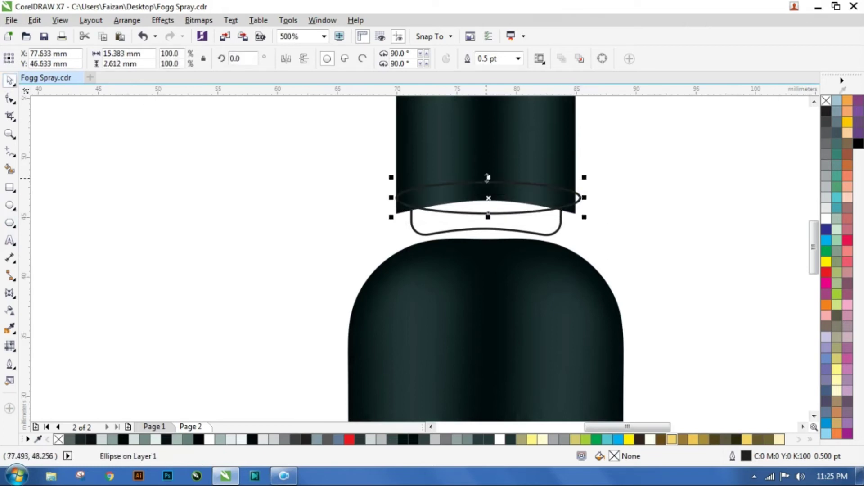
pyautogui.moveTo(488, 179); pyautogui.dragTo(489, 197)
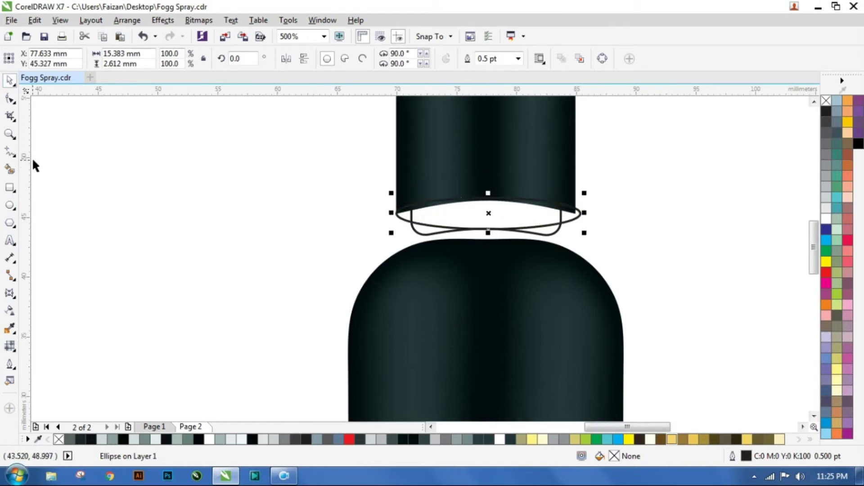
# Smart-fill the small left corner enclosed by the ellipse, the cap edge and the neck outline
pyautogui.click(10, 169)
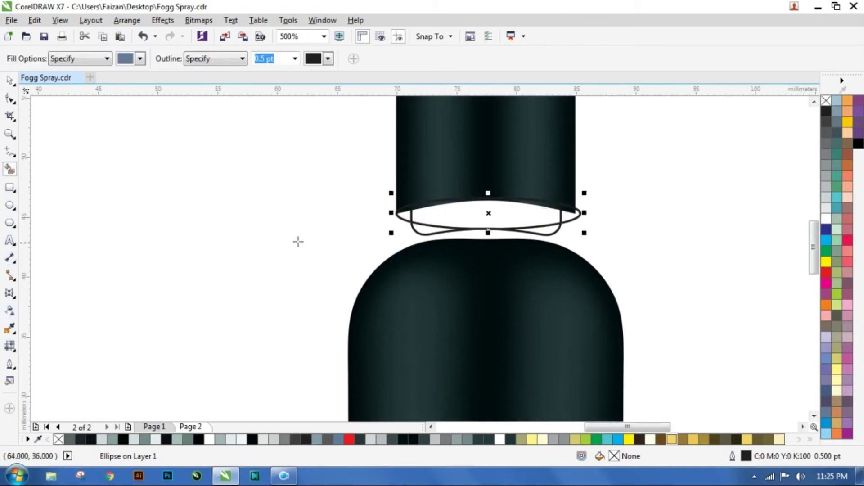
pyautogui.click(410, 216)
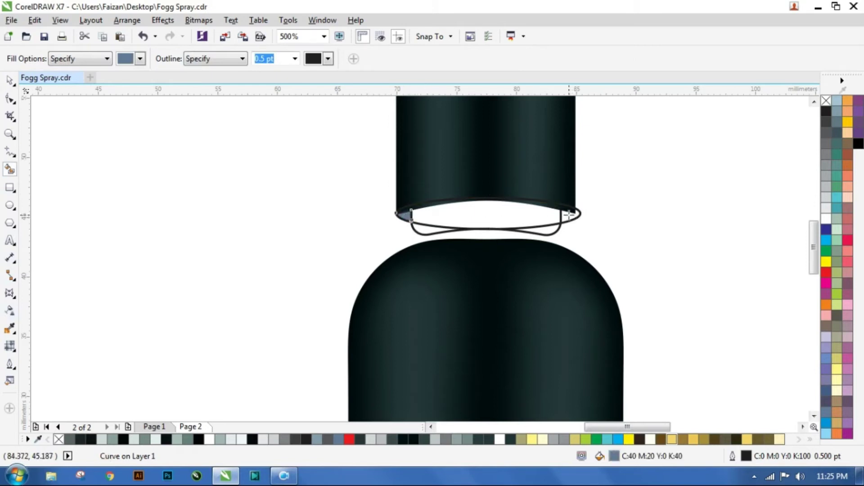
pyautogui.click(12, 85)
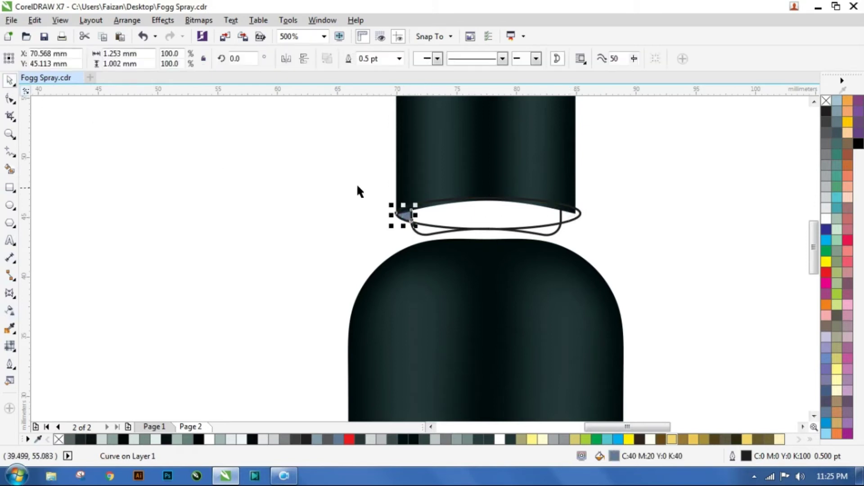
# Narrow the ellipse to 15 mm to match the cap's width and smart-fill the matching right corner
pyautogui.click(571, 224)
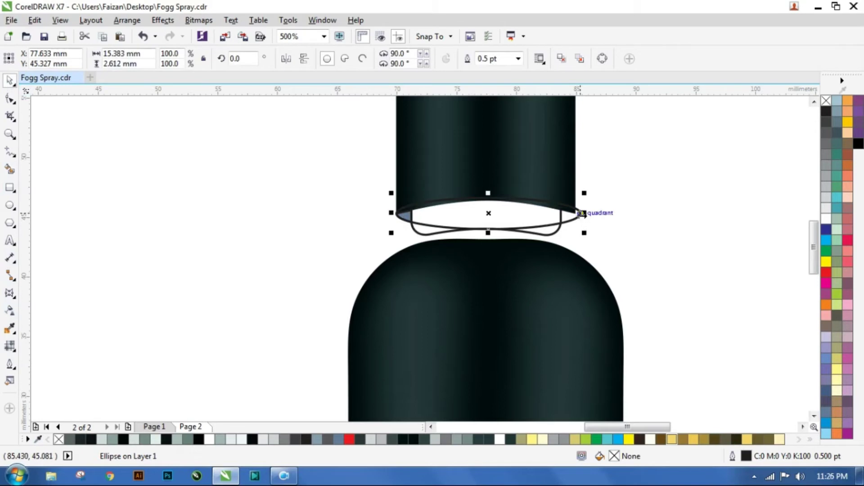
pyautogui.moveTo(579, 213); pyautogui.dragTo(581, 214)
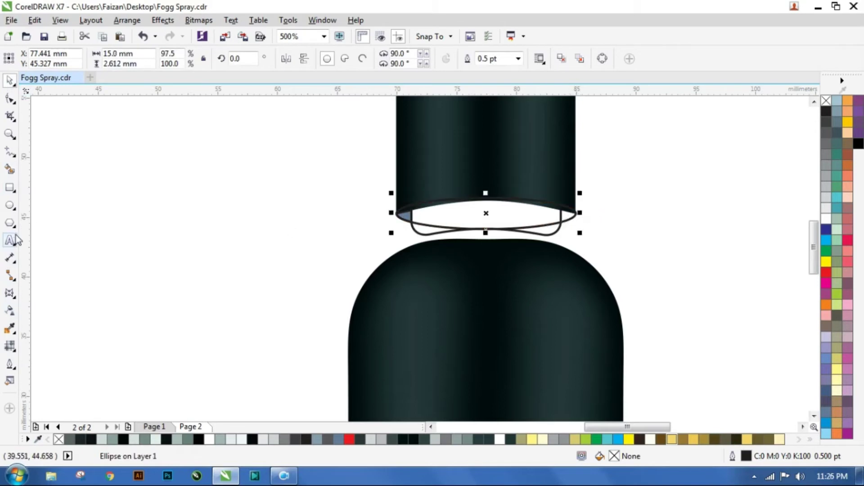
pyautogui.click(9, 172)
pyautogui.click(565, 216)
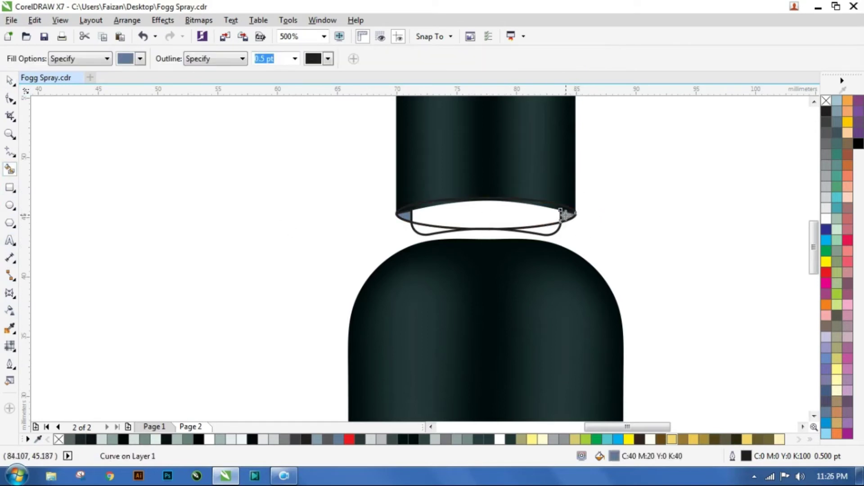
pyautogui.click(10, 80)
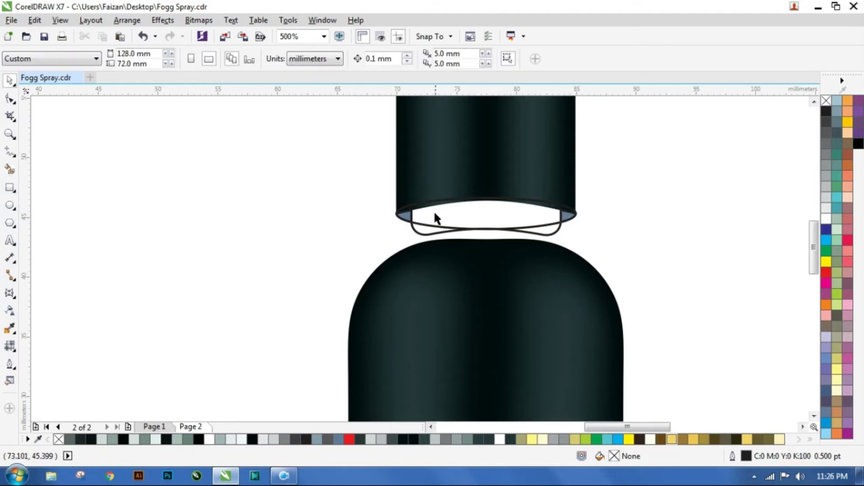
# Delete the construction ellipse and remove the outlines from the two filled corner pieces
pyautogui.click(437, 225)
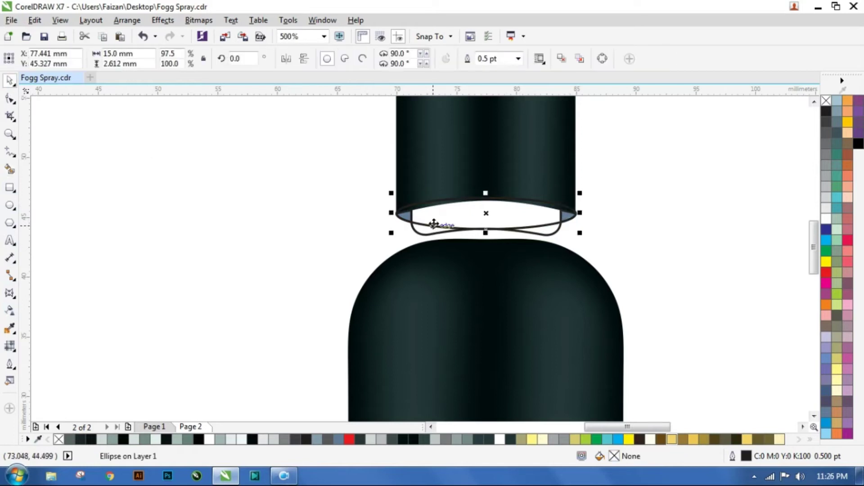
pyautogui.click(44, 21)
pyautogui.click(55, 150)
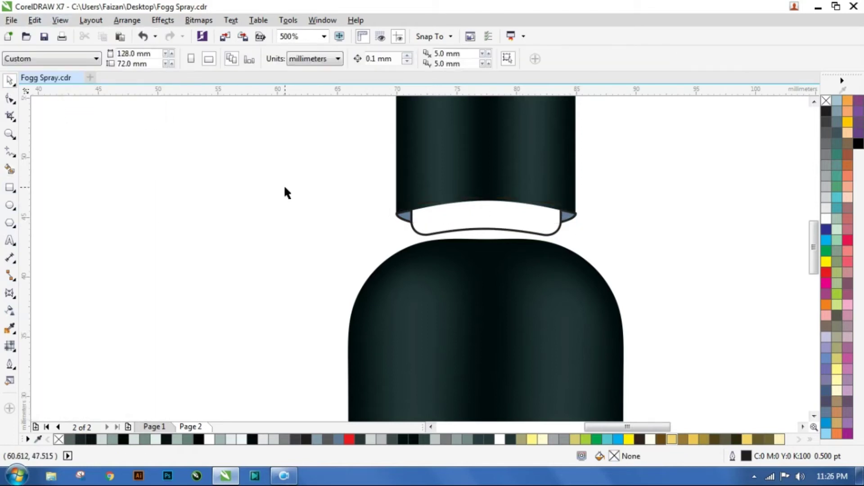
pyautogui.moveTo(359, 194); pyautogui.dragTo(617, 224)
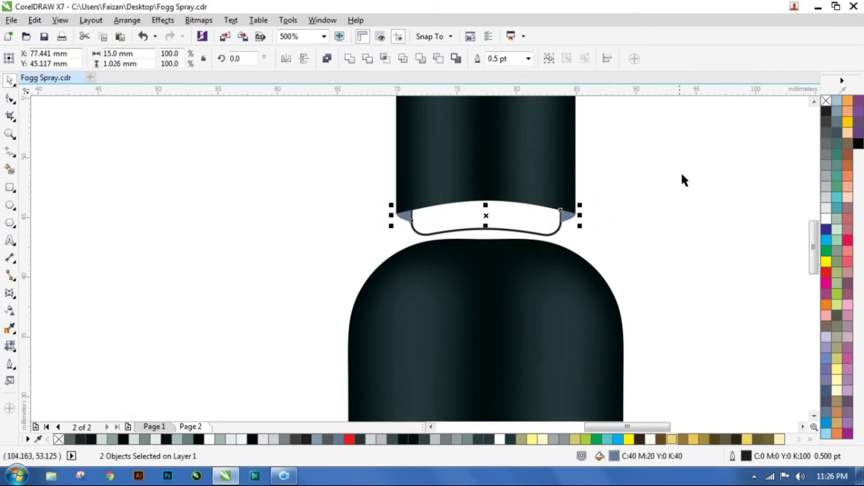
pyautogui.click(558, 239)
# Recolour the left corner piece under the cap with near-black #010C0D sampled from the darker swatch below the logo
pyautogui.scroll(-2, 556, 238)
pyautogui.scroll(4, 556, 238)
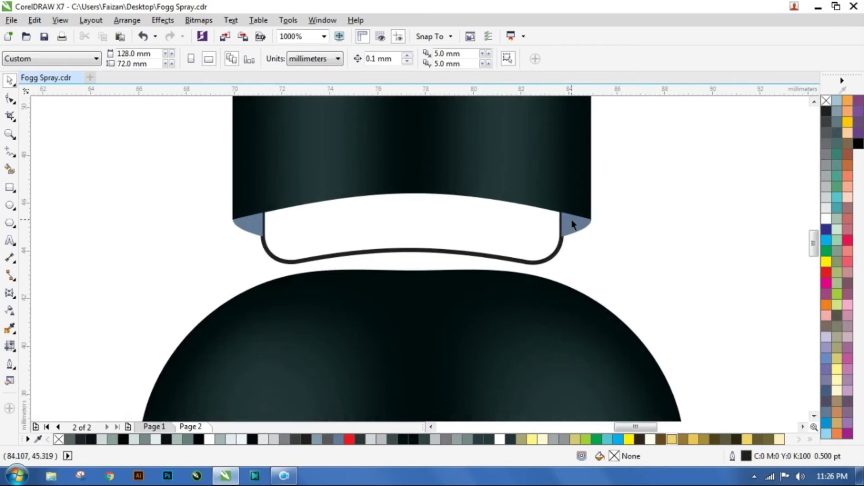
pyautogui.scroll(-4, 572, 219)
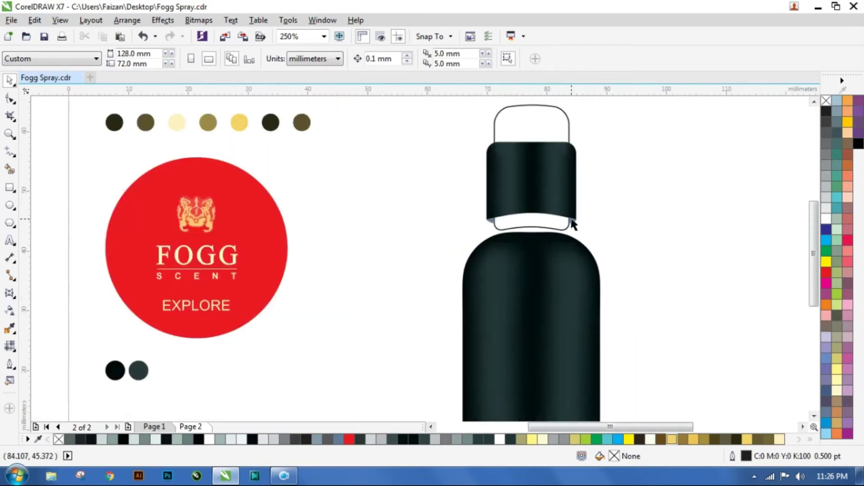
pyautogui.click(494, 225)
pyautogui.click(15, 329)
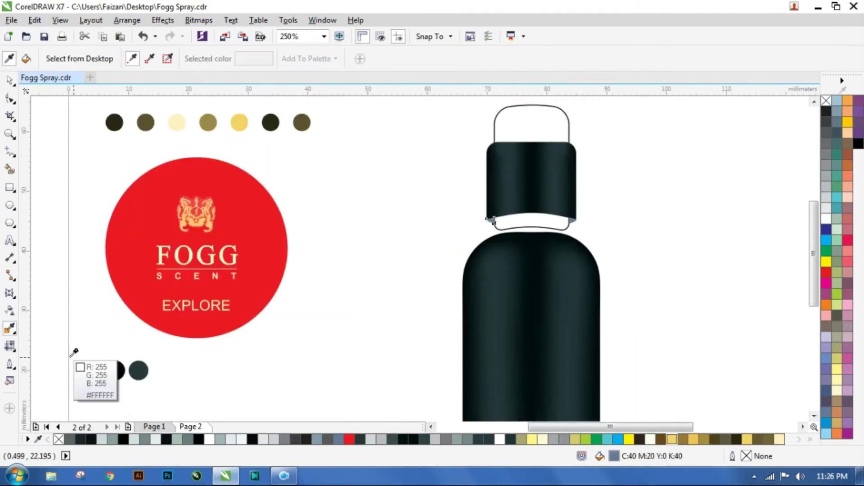
pyautogui.click(115, 371)
pyautogui.scroll(4, 488, 219)
pyautogui.scroll(3, 487, 220)
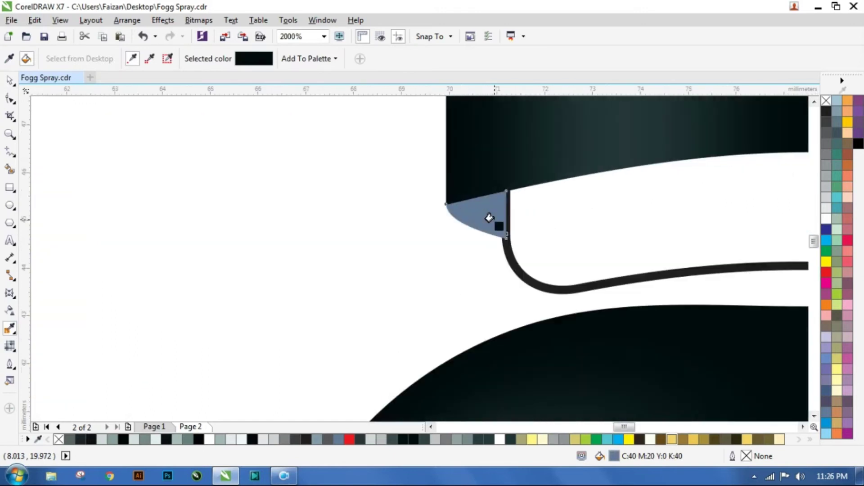
pyautogui.click(497, 224)
# Apply the same sampled near-black to the right corner piece under the cap
pyautogui.scroll(-3, 380, 218)
pyautogui.scroll(2, 540, 210)
pyautogui.scroll(2, 541, 210)
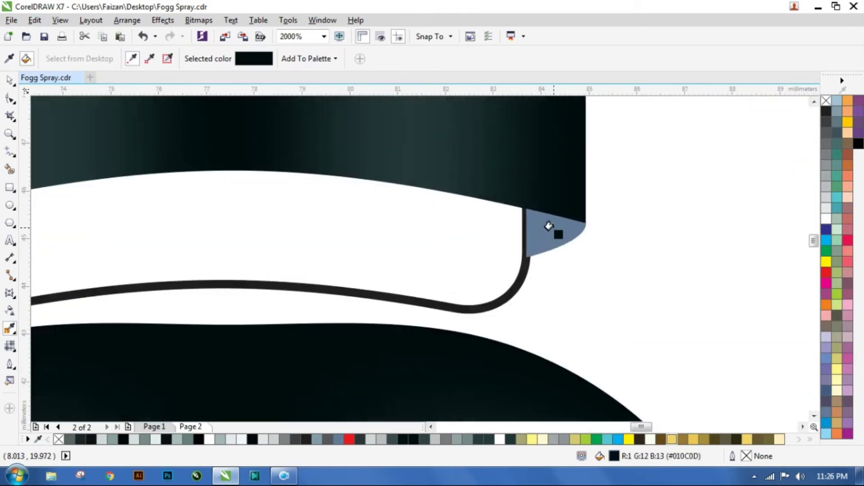
pyautogui.click(550, 228)
pyautogui.scroll(-4, 544, 203)
pyautogui.click(10, 81)
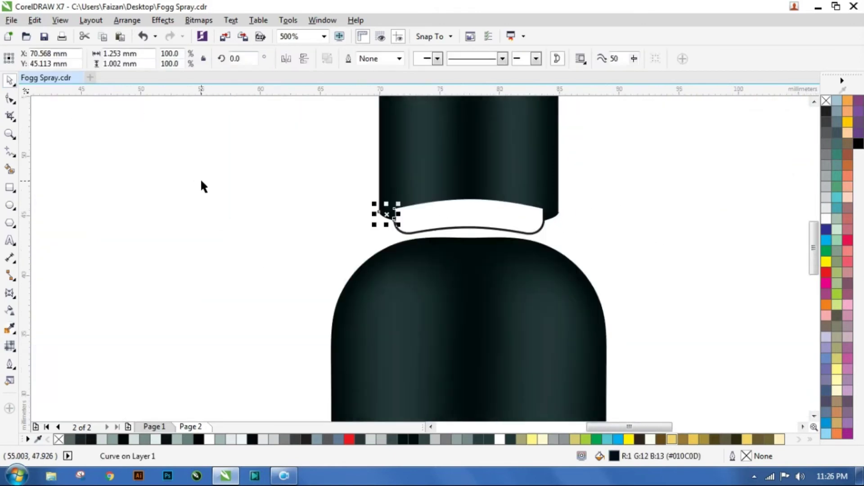
pyautogui.click(201, 185)
# Lower the cap, neck and corner pieces together about 0.8 mm onto the body, then nudge them down by two 0.1 mm increments
pyautogui.scroll(-1, 430, 225)
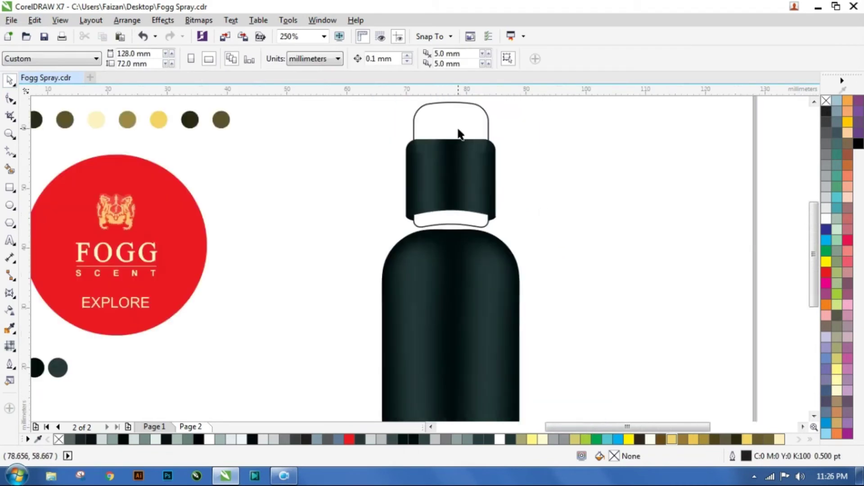
pyautogui.scroll(-1, 464, 144)
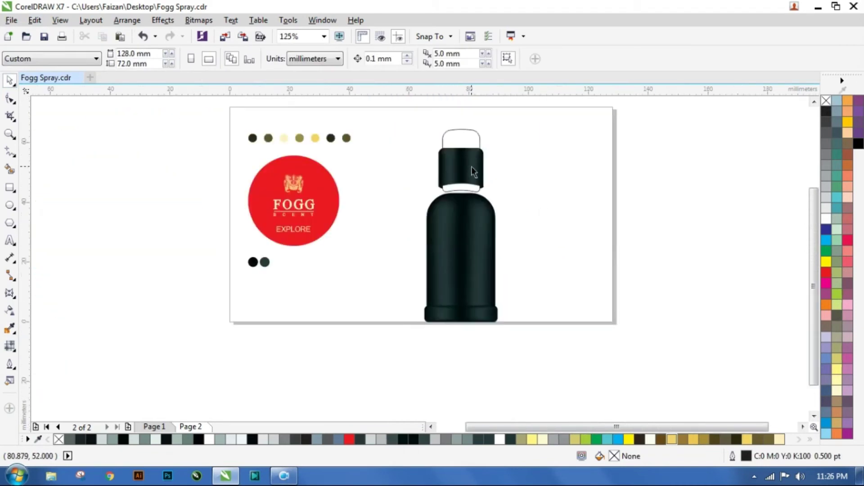
pyautogui.moveTo(434, 131); pyautogui.dragTo(509, 193)
pyautogui.scroll(2, 479, 190)
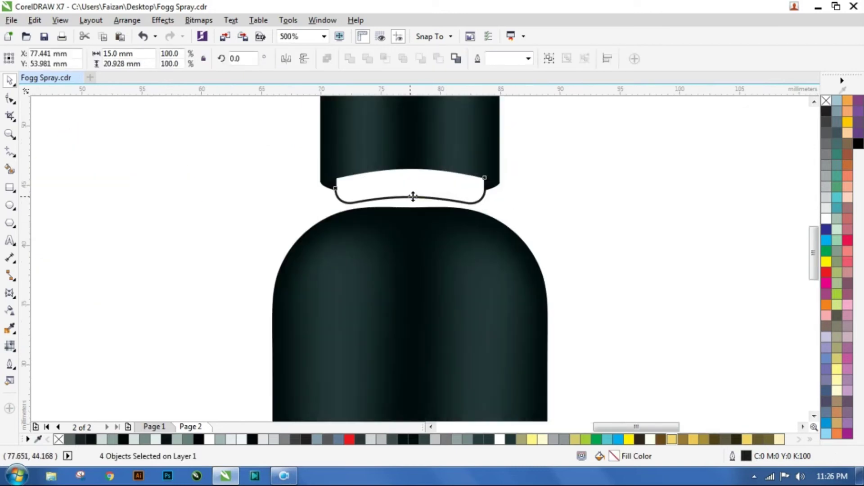
pyautogui.moveTo(414, 194); pyautogui.dragTo(415, 205)
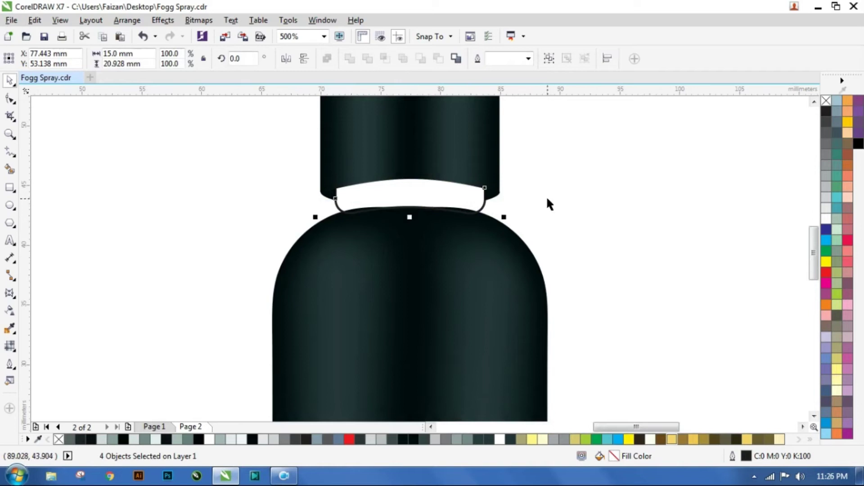
pyautogui.press('Down')
pyautogui.press('Down')
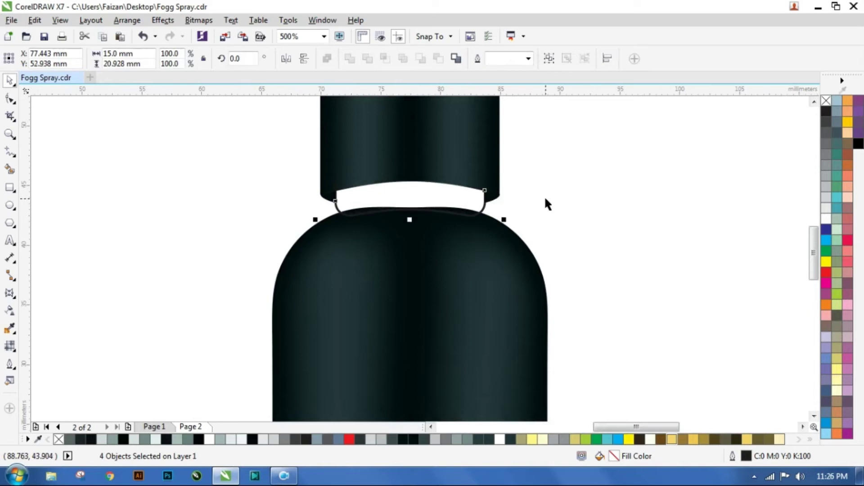
pyautogui.press('Escape')
# Move the row of seven gold and brown colour swatches to just above the bottle cap
pyautogui.scroll(-4, 545, 199)
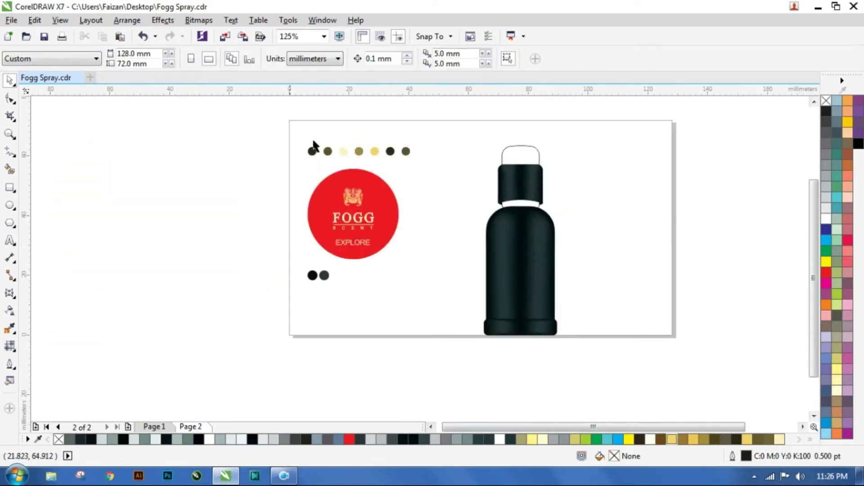
pyautogui.moveTo(259, 133); pyautogui.dragTo(406, 176)
pyautogui.moveTo(365, 156); pyautogui.dragTo(511, 135)
pyautogui.press('Escape')
# Apply a linear fountain fill horizontally across the bottle neck, from its left edge to its right edge
pyautogui.scroll(2, 529, 136)
pyautogui.click(532, 156)
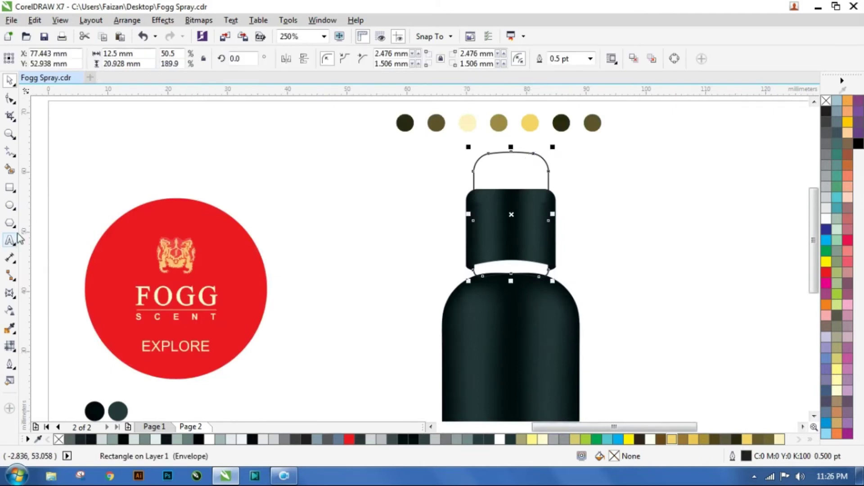
pyautogui.click(12, 347)
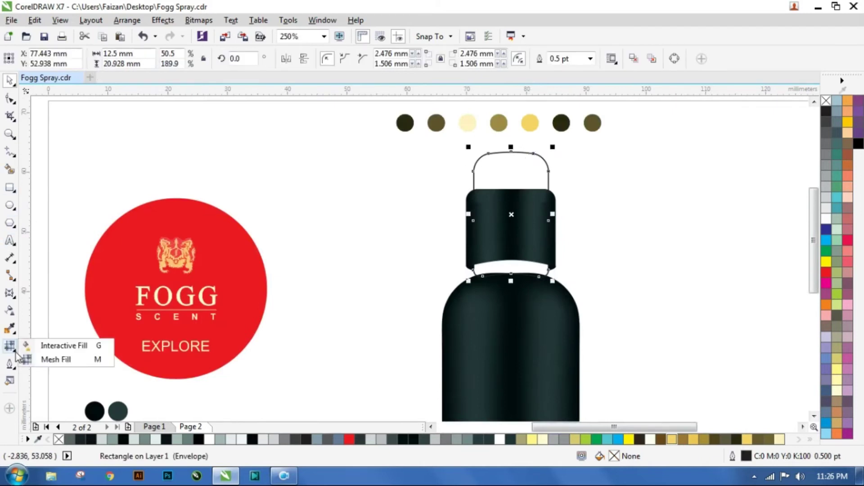
pyautogui.click(54, 345)
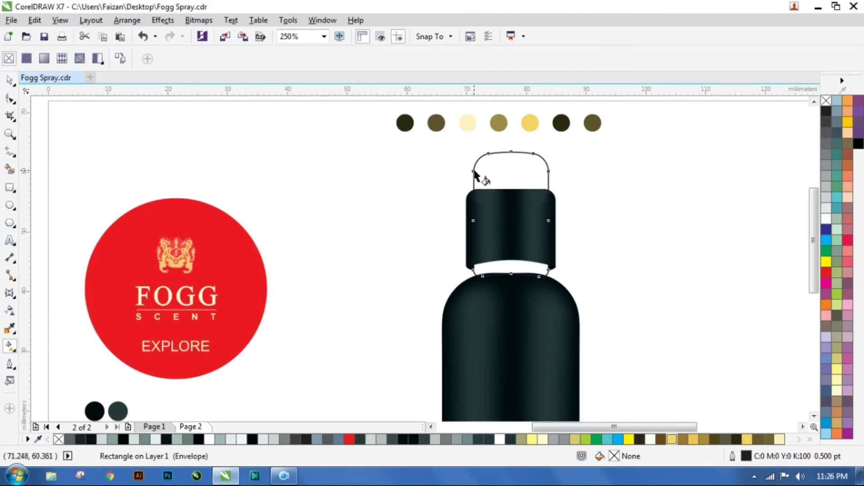
pyautogui.moveTo(472, 167); pyautogui.dragTo(548, 170)
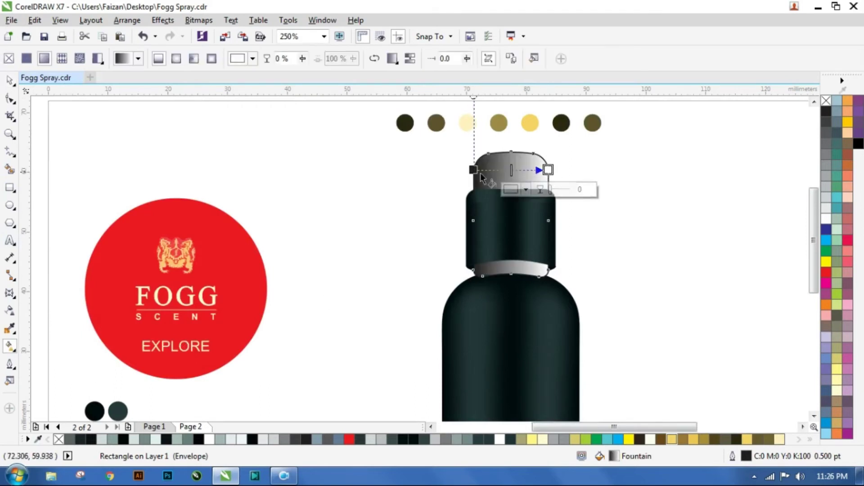
# Set the start colour of the neck gradient to dark #2B2A13 sampled from the first swatch above the cap
pyautogui.click(473, 170)
pyautogui.click(451, 189)
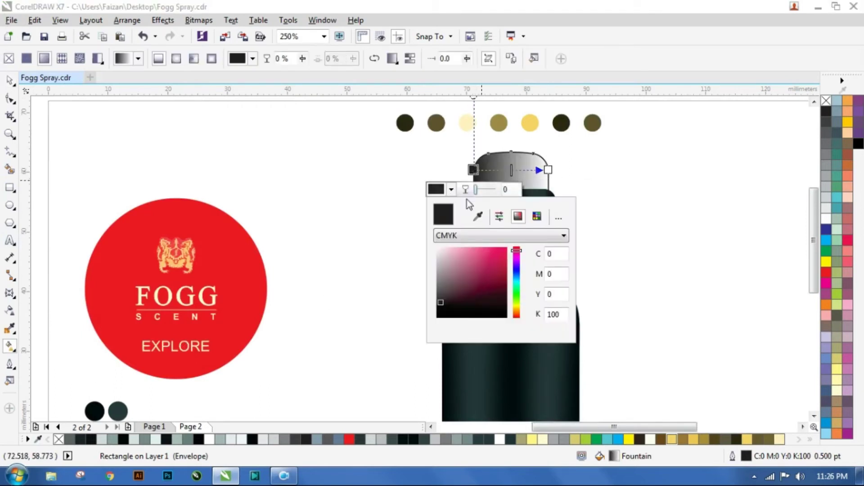
pyautogui.click(478, 216)
pyautogui.click(406, 128)
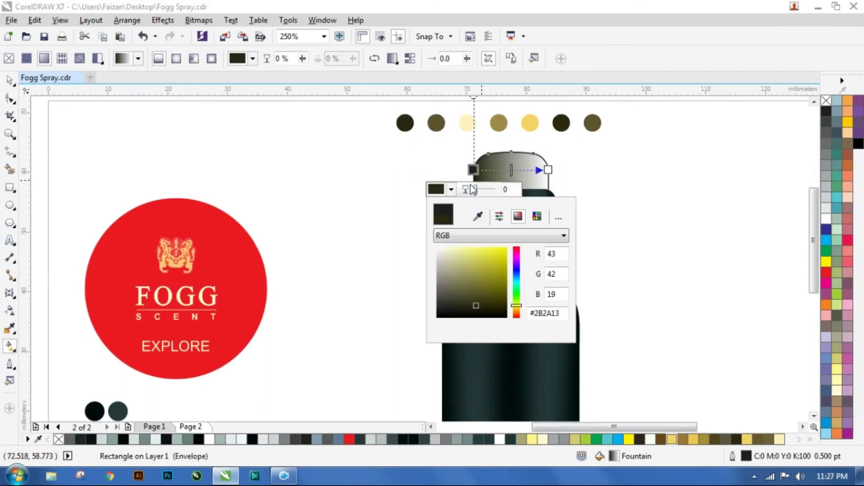
# Add a gradient stop at 11% on the neck and colour it brown #5E542D from the second swatch
pyautogui.doubleClick(481, 170)
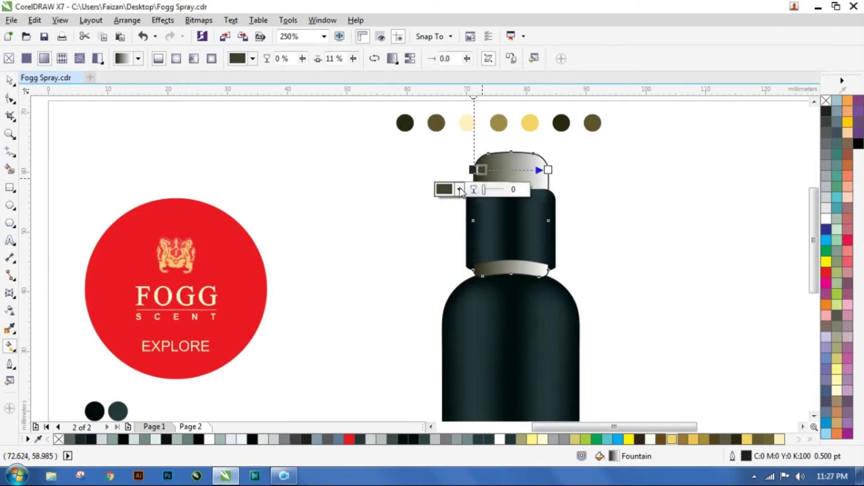
pyautogui.click(460, 189)
pyautogui.click(486, 216)
pyautogui.click(433, 120)
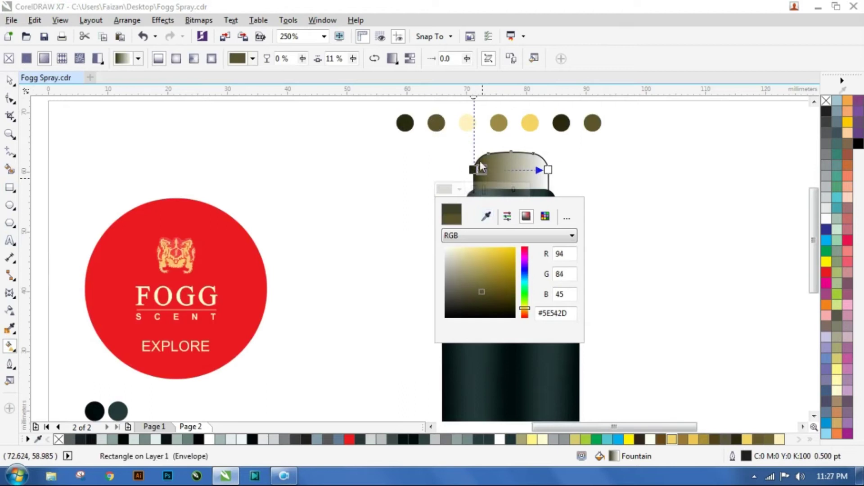
# Add a gradient stop at 26% on the neck and colour it pale cream from the third swatch
pyautogui.click(497, 169)
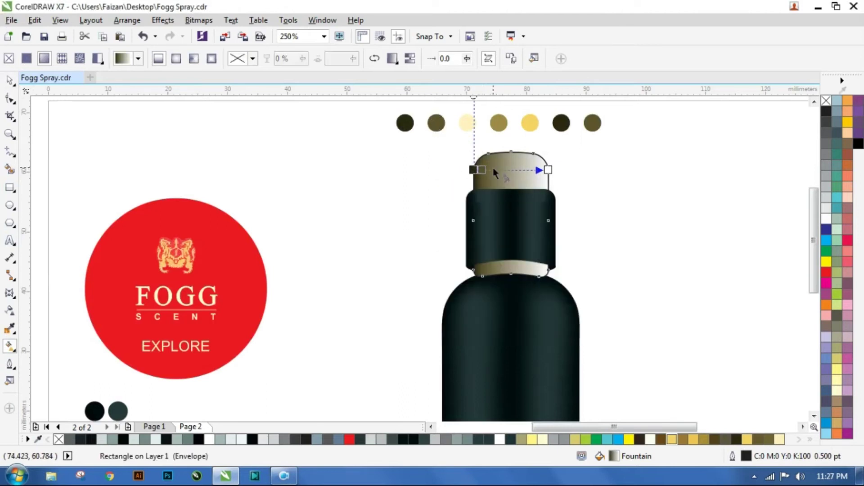
pyautogui.doubleClick(493, 168)
pyautogui.click(471, 189)
pyautogui.click(498, 216)
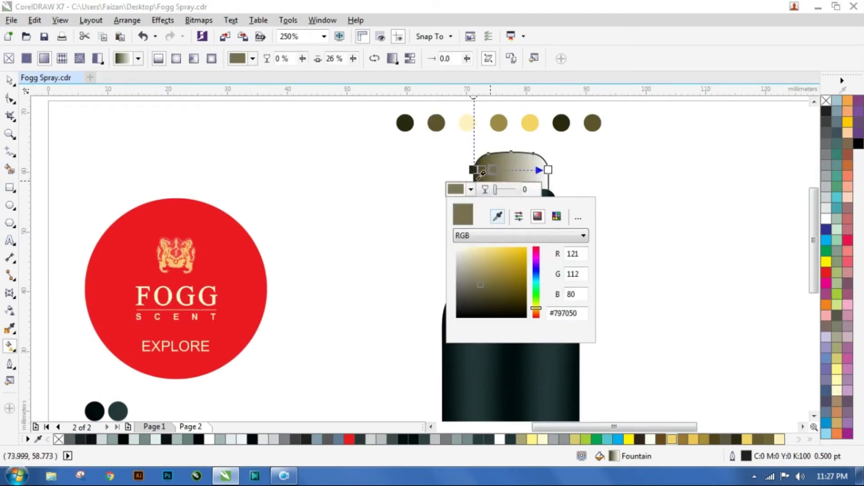
pyautogui.click(468, 119)
# Add a gradient stop at 40% on the neck and colour it olive gold from the fourth swatch
pyautogui.click(504, 170)
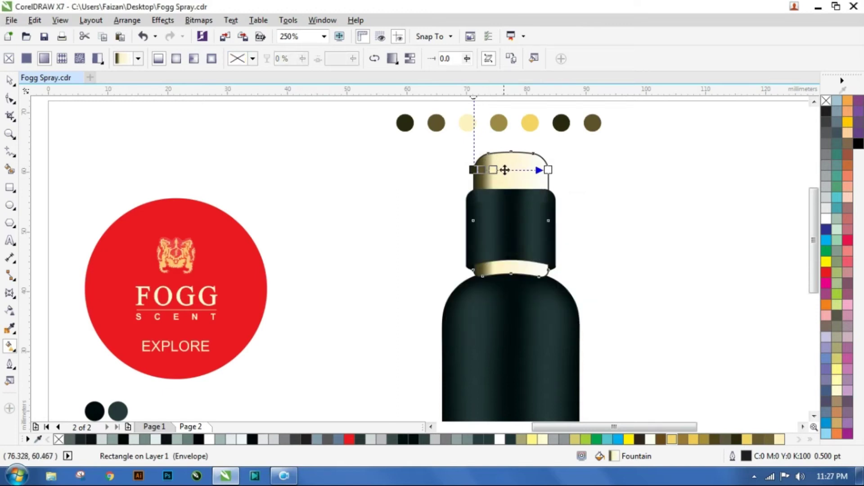
pyautogui.click(473, 189)
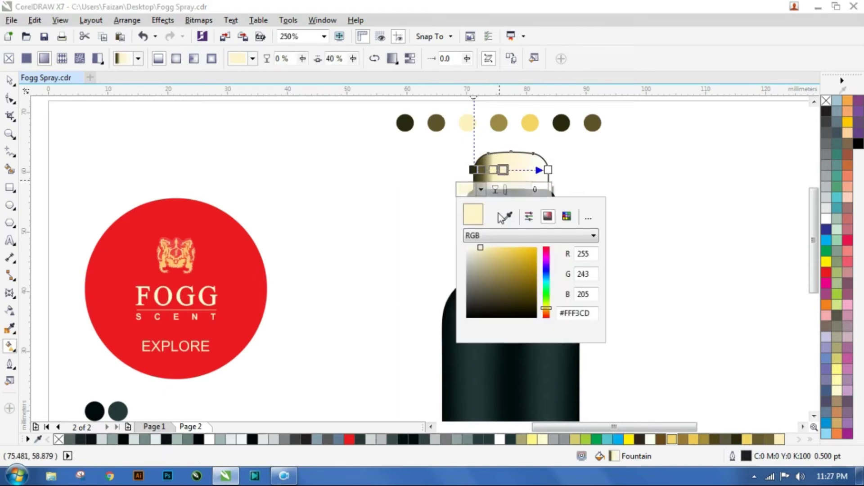
pyautogui.click(507, 217)
pyautogui.click(498, 123)
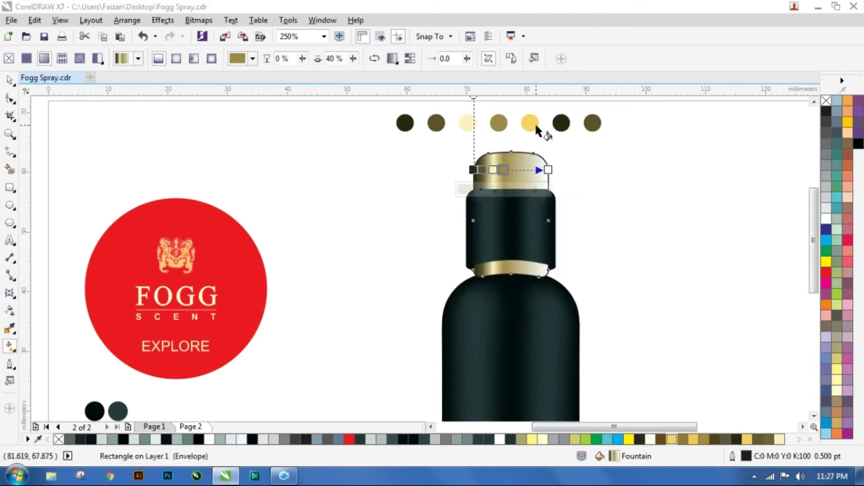
# Add a gradient stop at 53% on the neck and colour it yellow gold #F4D362 from the fifth swatch
pyautogui.click(515, 172)
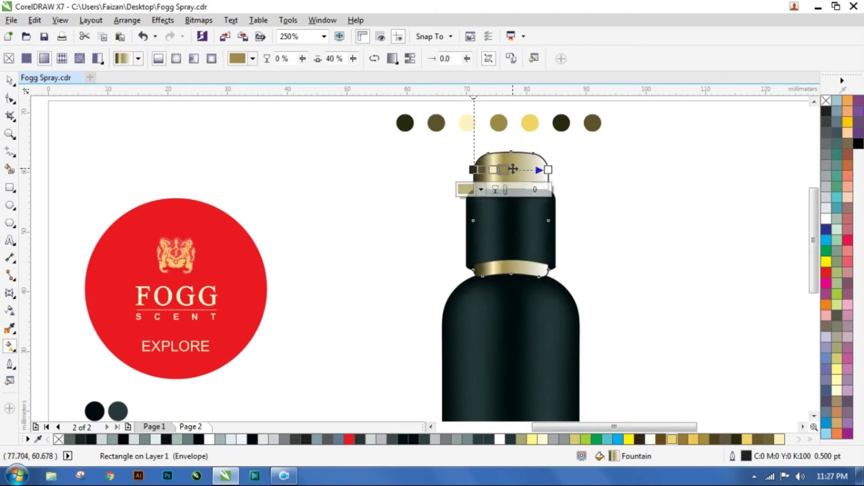
pyautogui.doubleClick(514, 169)
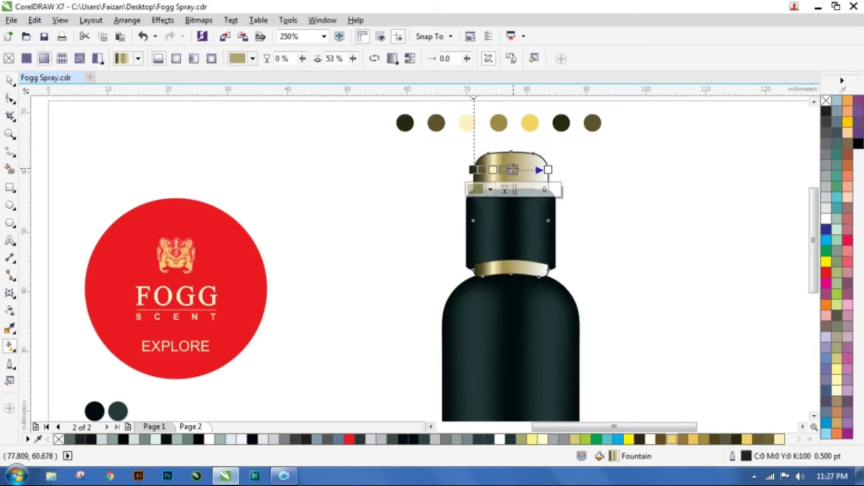
pyautogui.click(490, 190)
pyautogui.click(517, 216)
pyautogui.click(531, 123)
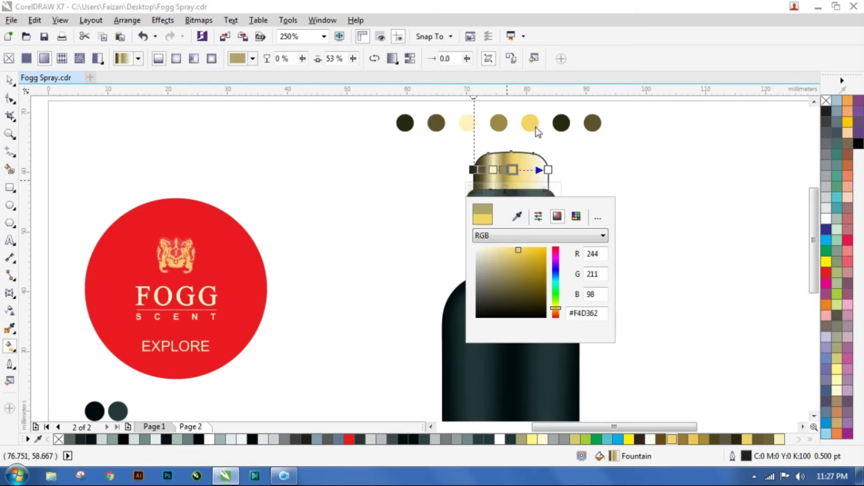
# Add a gradient stop at 65% on the neck and colour it near-black from the sixth swatch
pyautogui.moveTo(515, 170); pyautogui.dragTo(523, 169)
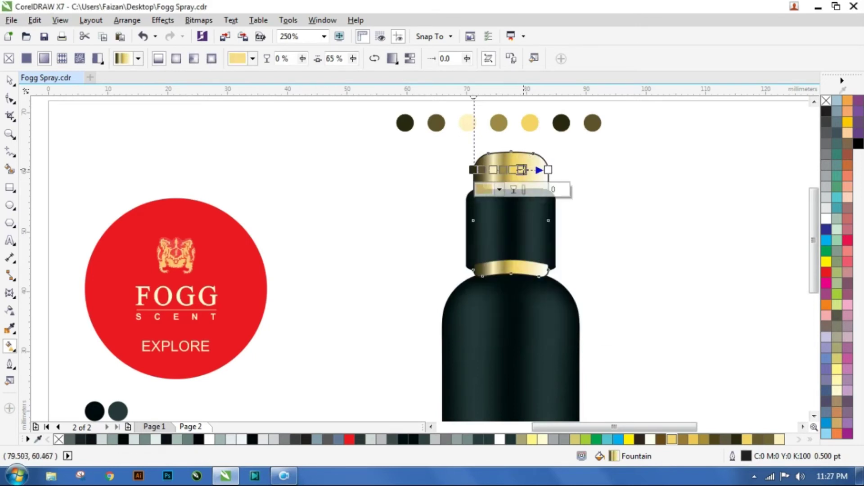
pyautogui.click(500, 190)
pyautogui.click(526, 216)
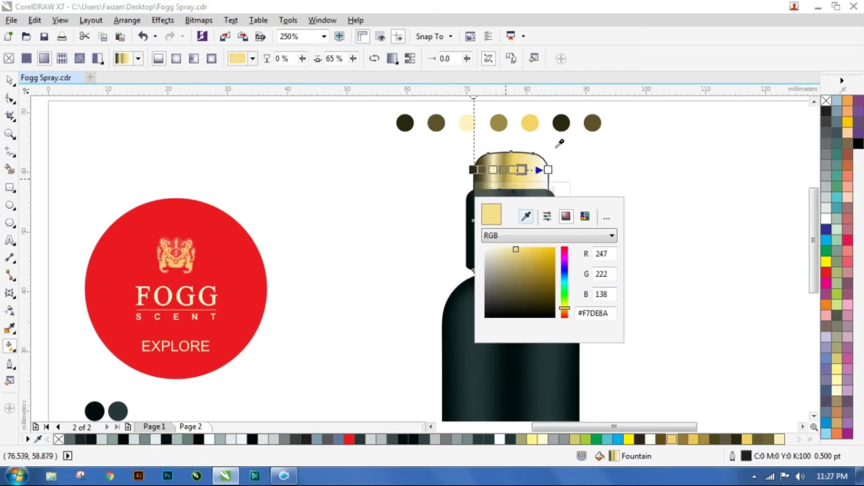
pyautogui.click(563, 122)
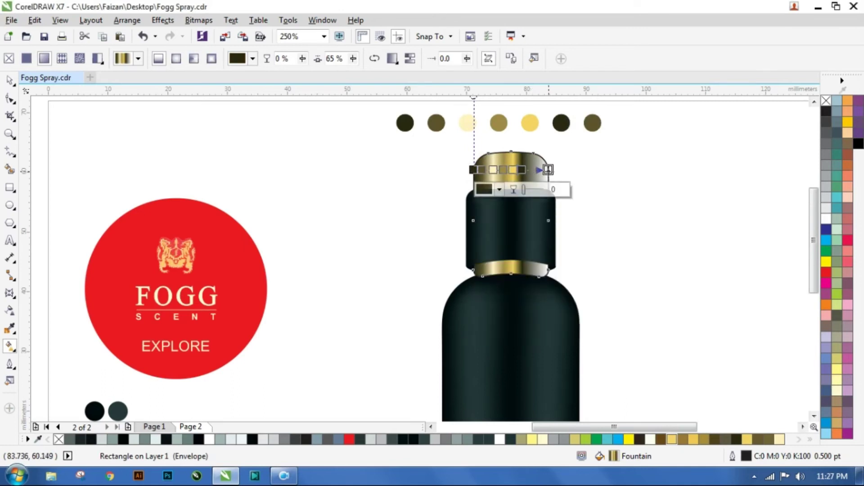
# Set the end colour of the neck gradient to brown #5E542D sampled from the seventh swatch
pyautogui.click(548, 169)
pyautogui.click(527, 189)
pyautogui.click(552, 217)
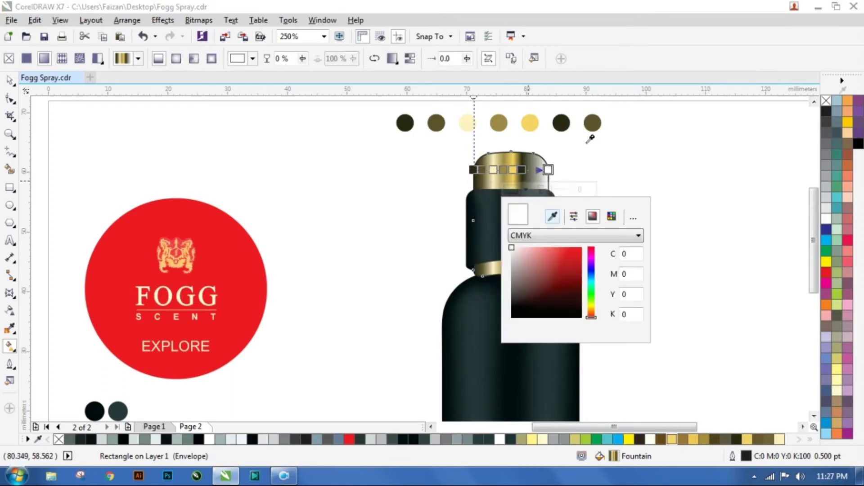
pyautogui.click(594, 124)
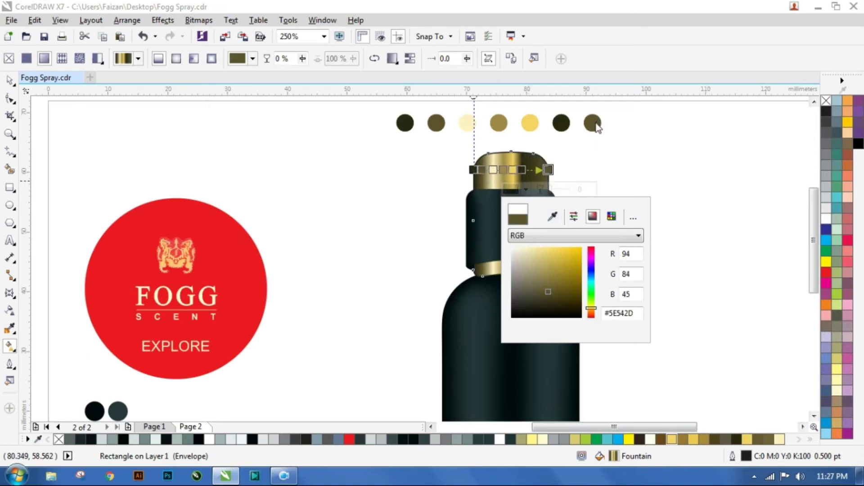
pyautogui.click(564, 171)
# Reposition the neck gradient stops: near-black to 99%, yellow gold to 54%, with the cream and olive stops shifted toward the start
pyautogui.moveTo(522, 170)
pyautogui.mouseDown()
pyautogui.moveTo(540, 170)
pyautogui.moveTo(522, 169)
pyautogui.mouseUp()
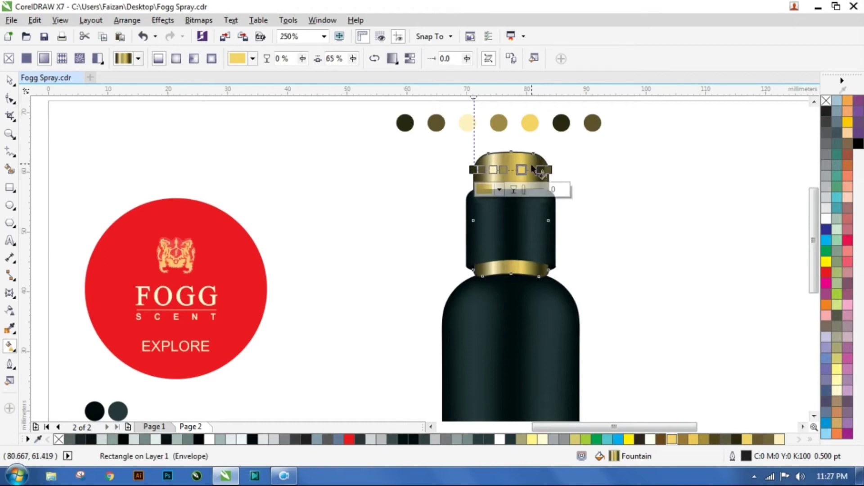
pyautogui.click(545, 169)
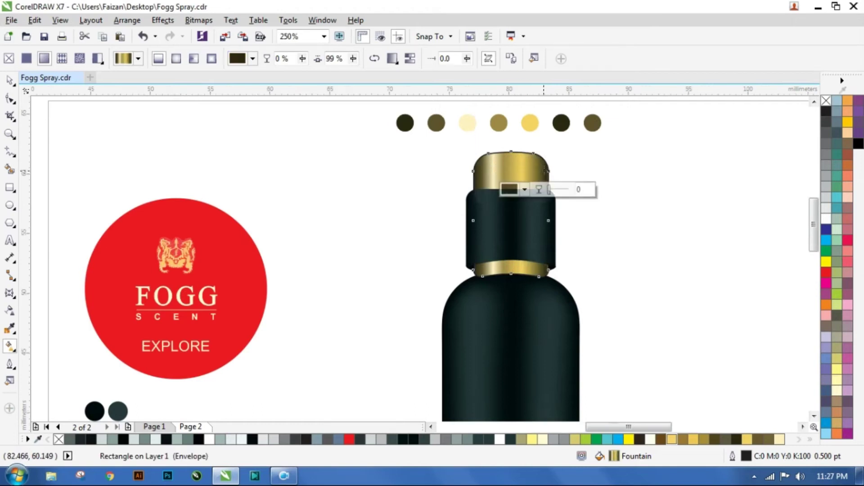
pyautogui.scroll(2, 543, 170)
pyautogui.scroll(-1, 509, 162)
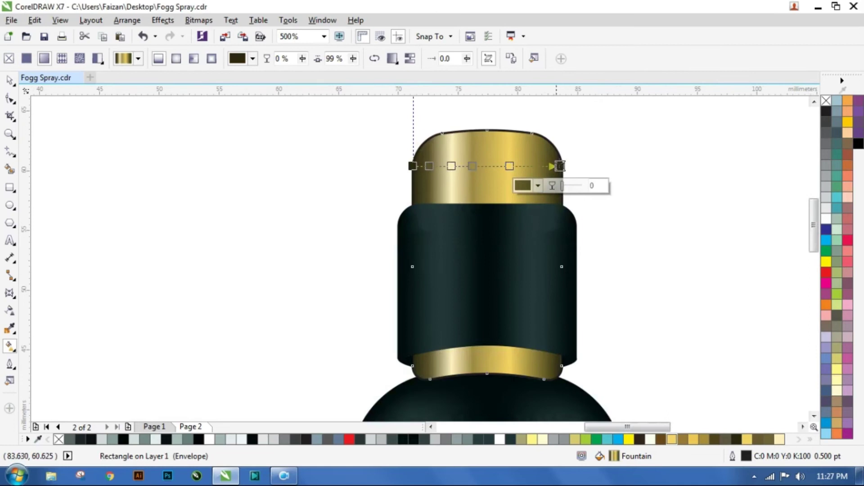
pyautogui.click(472, 166)
pyautogui.moveTo(469, 167); pyautogui.dragTo(495, 166)
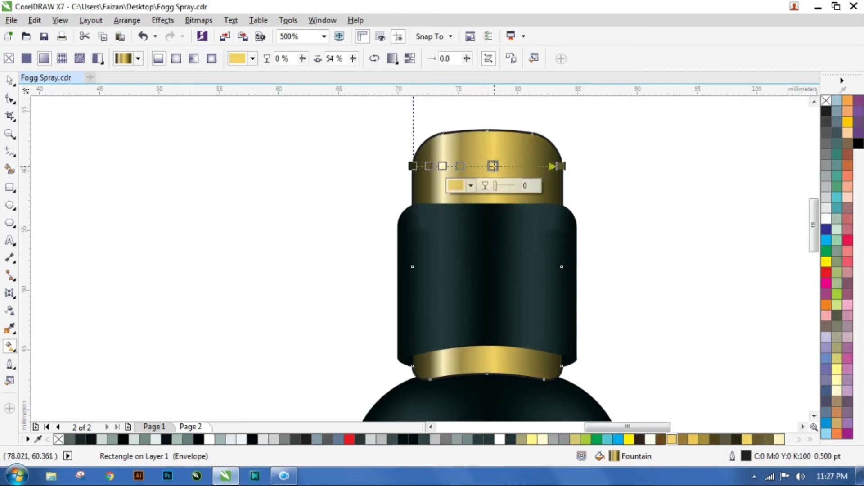
pyautogui.scroll(-2, 494, 164)
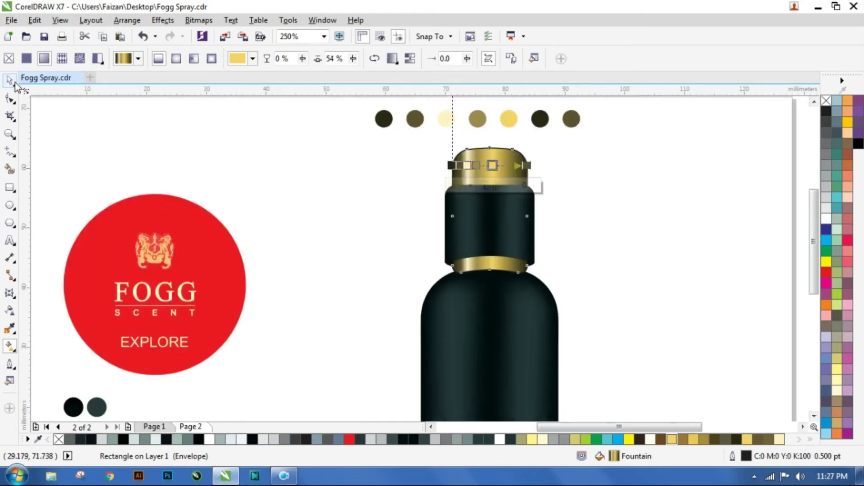
# Remove the outline from the gold neck shape
pyautogui.click(14, 83)
pyautogui.click(439, 161)
pyautogui.click(503, 165)
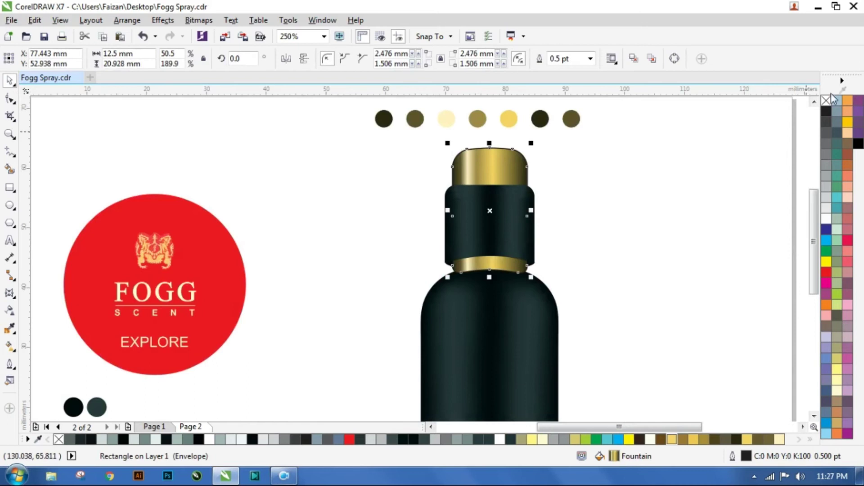
pyautogui.click(687, 143)
# Move the grouped FOGG SCENT EXPLORE logo from the red circle onto the lower half of the bottle body
pyautogui.scroll(-2, 525, 147)
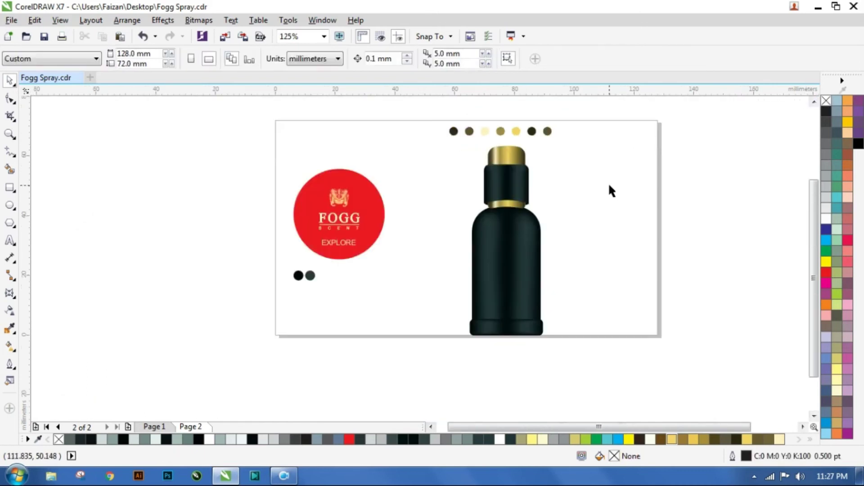
pyautogui.scroll(2, 526, 200)
pyautogui.scroll(1, 527, 200)
pyautogui.scroll(-2, 527, 201)
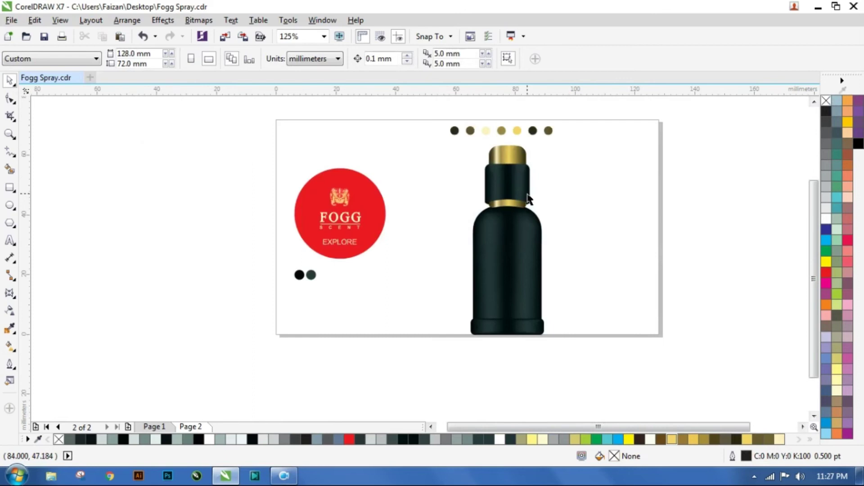
pyautogui.click(347, 217)
pyautogui.moveTo(342, 217); pyautogui.dragTo(509, 272)
# Align the logo group with the bottle body using Align Centers Vertically
pyautogui.keyDown('shift'); pyautogui.click(520, 225); pyautogui.keyUp('shift')
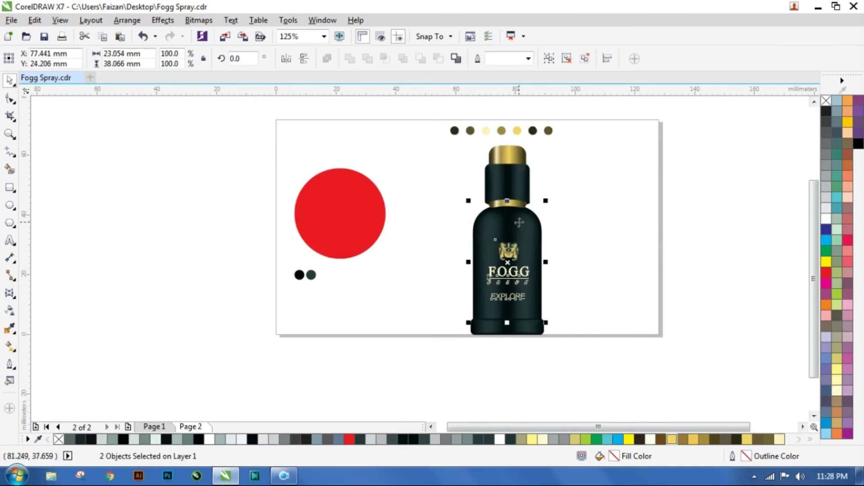
pyautogui.click(140, 22)
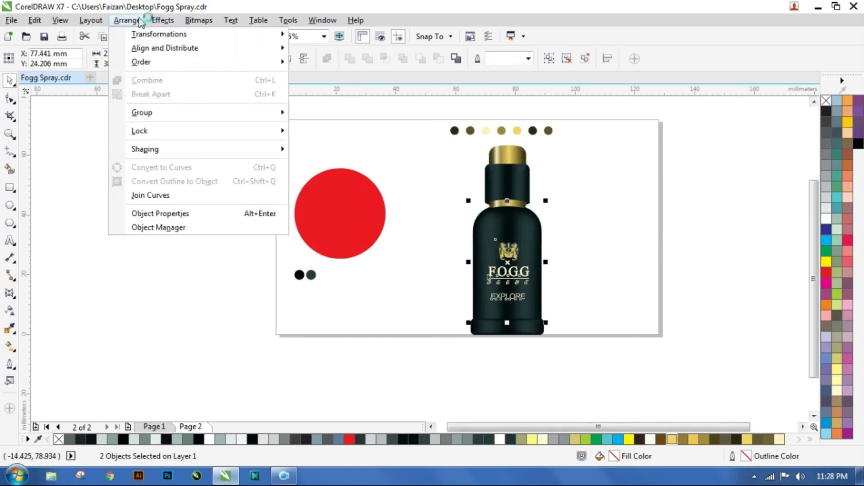
pyautogui.moveTo(164, 48)
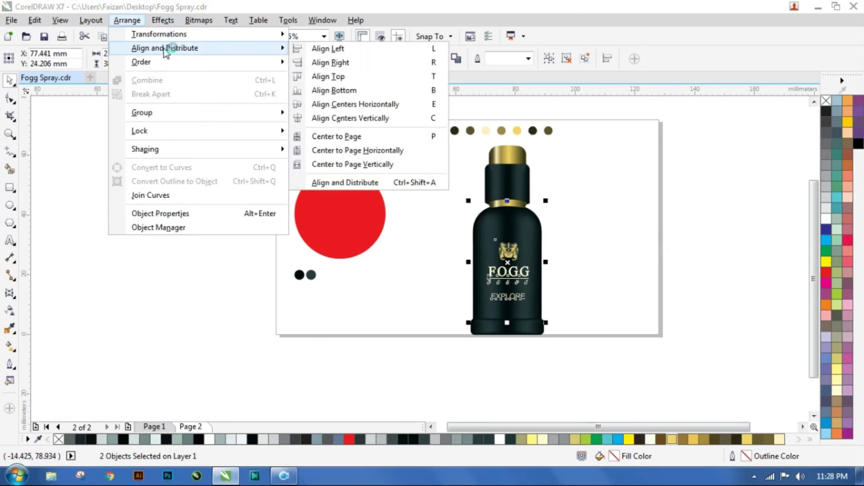
pyautogui.click(430, 118)
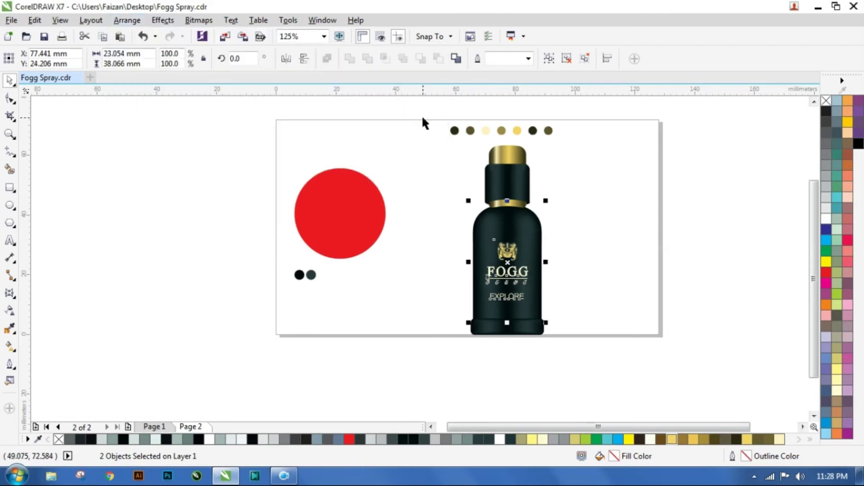
pyautogui.click(210, 154)
# Nudge the logo group up about 1.1 mm on the bottle body
pyautogui.scroll(1, 511, 260)
pyautogui.click(512, 253)
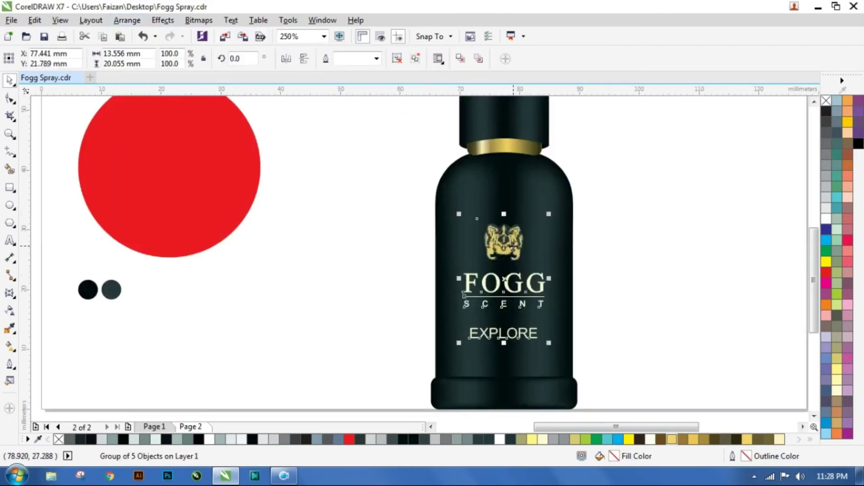
pyautogui.press('Up')
pyautogui.press('Up')
pyautogui.press('Up')
pyautogui.press('Up')
pyautogui.press('Up')
pyautogui.press('Up')
pyautogui.press('Up')
pyautogui.press('Up')
pyautogui.press('Up')
pyautogui.press('Up')
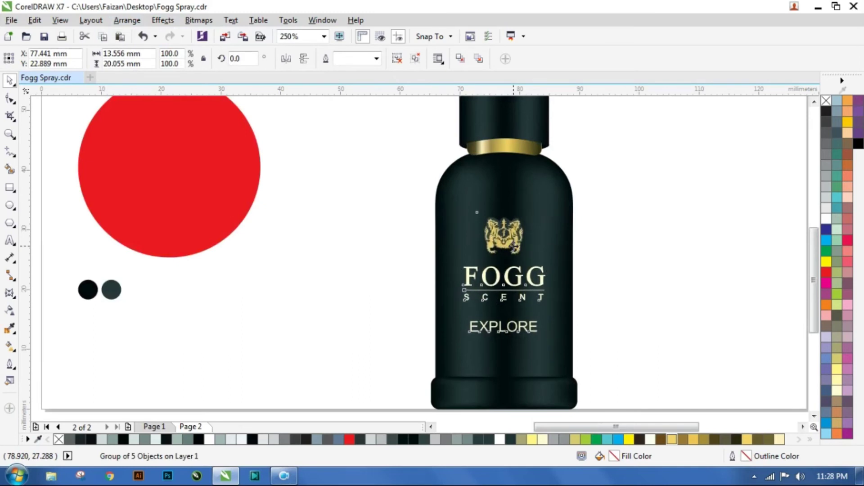
# Copy the gold neck shape and paste the duplicate in place over the bottle top
pyautogui.click(670, 159)
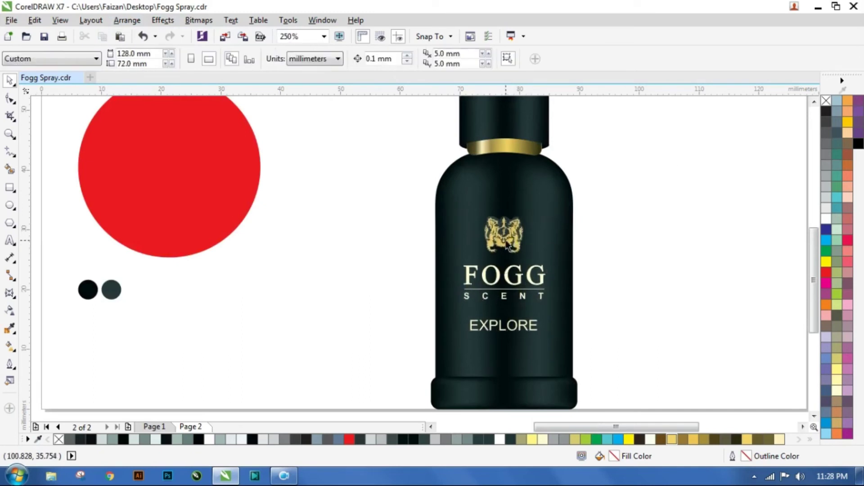
pyautogui.scroll(-1, 513, 245)
pyautogui.scroll(1, 512, 147)
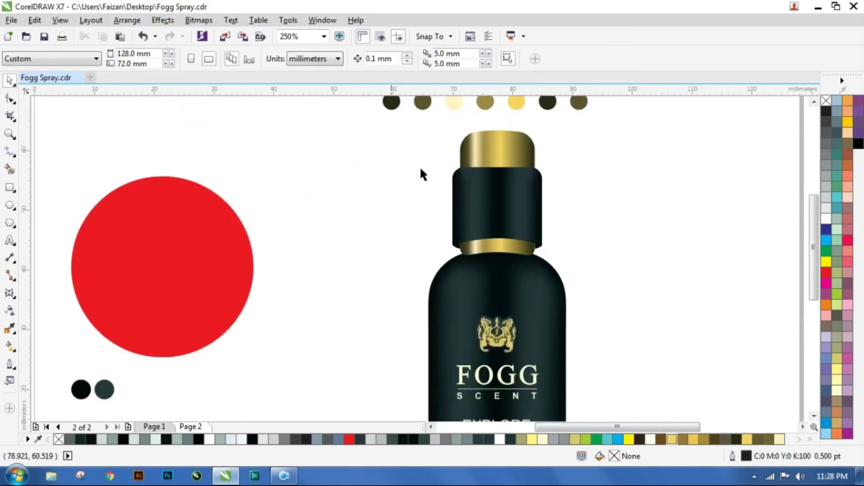
pyautogui.click(497, 145)
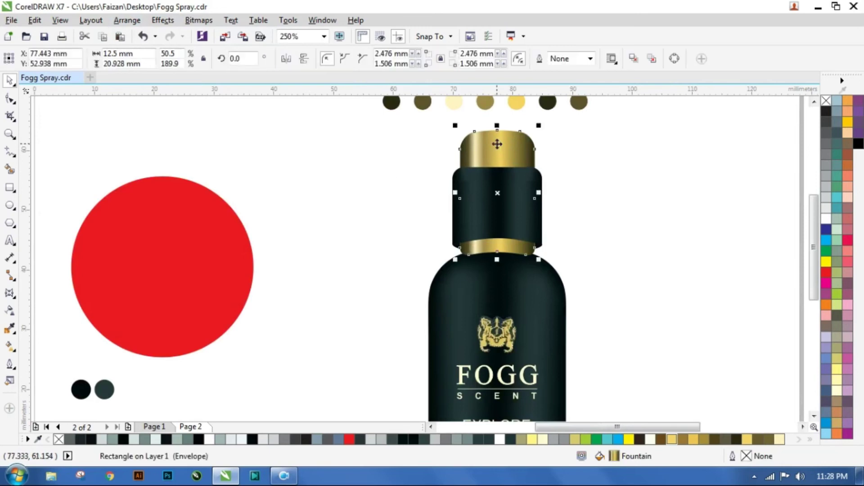
pyautogui.click(30, 21)
pyautogui.click(54, 109)
pyautogui.click(36, 21)
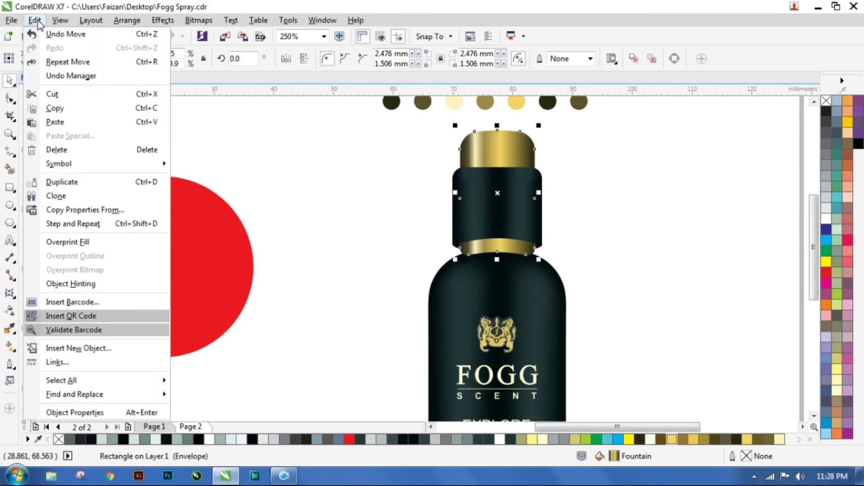
pyautogui.click(55, 122)
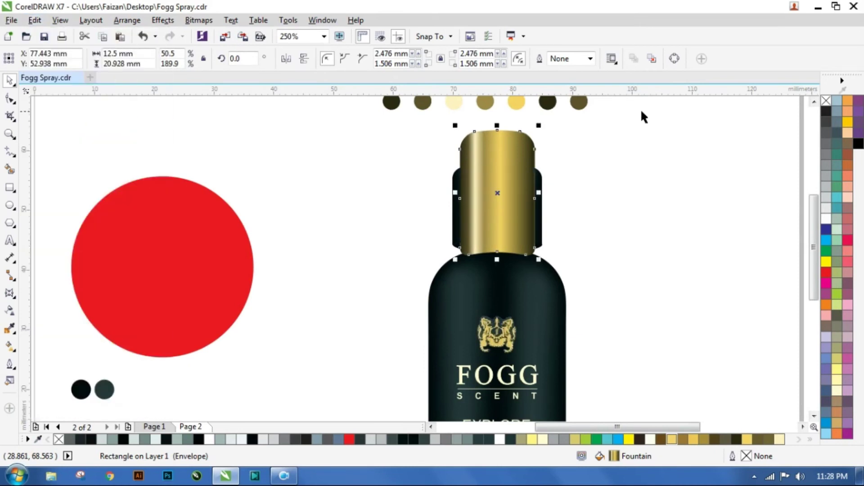
# Replace the duplicate's gold fill with a black hairline outline and move it about 18.3 mm left, clear of the bottle
pyautogui.click(827, 104)
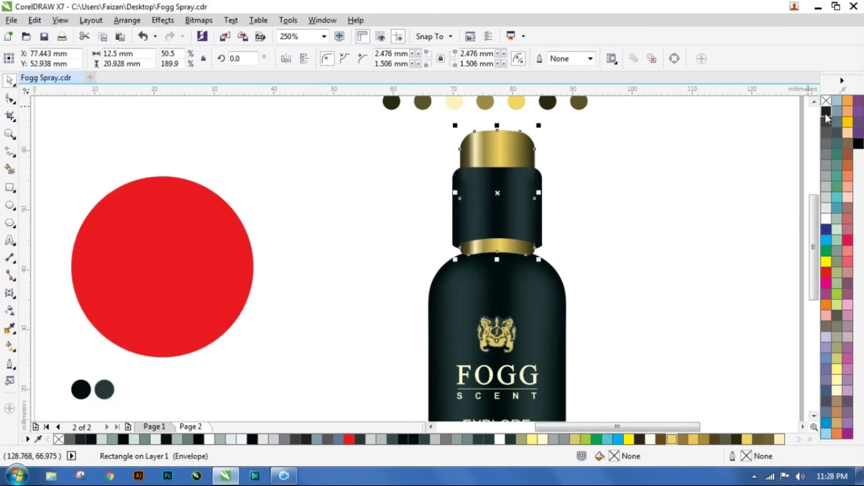
pyautogui.rightClick(827, 114)
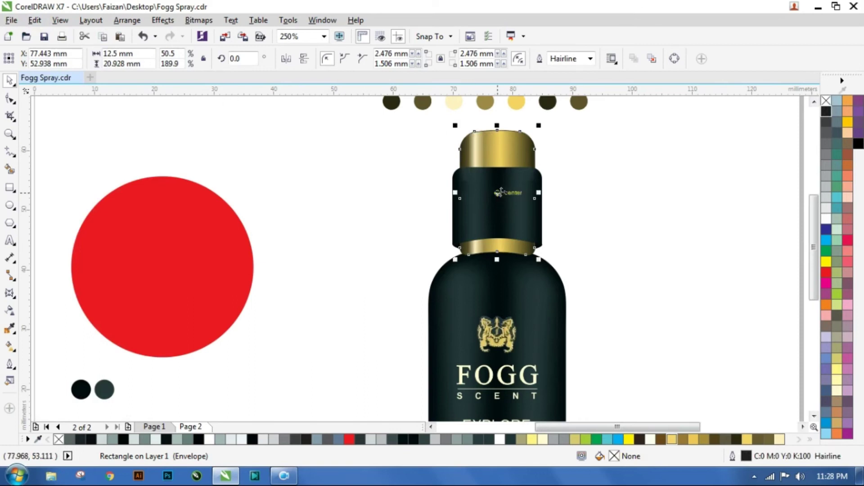
pyautogui.moveTo(500, 192); pyautogui.dragTo(388, 180)
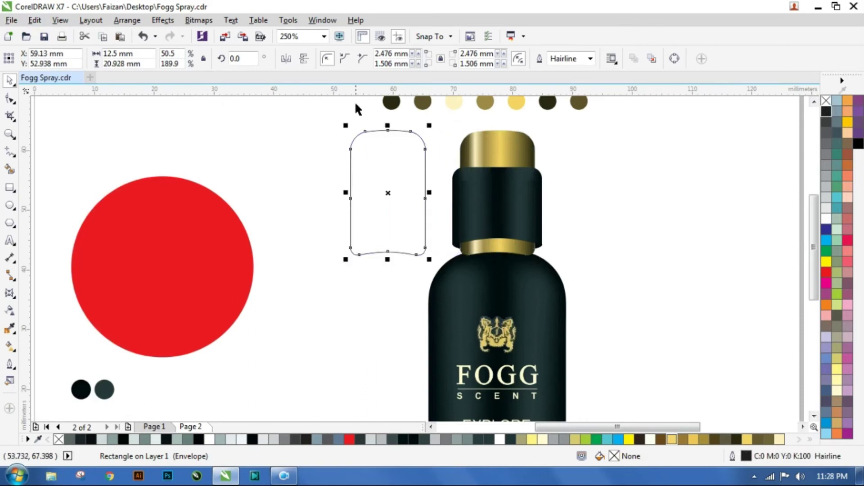
# Place a horizontal guideline at about Y 60.2 mm across the outlined copy and remove its lower part with Virtual Segment Delete
pyautogui.moveTo(366, 90); pyautogui.dragTo(353, 149)
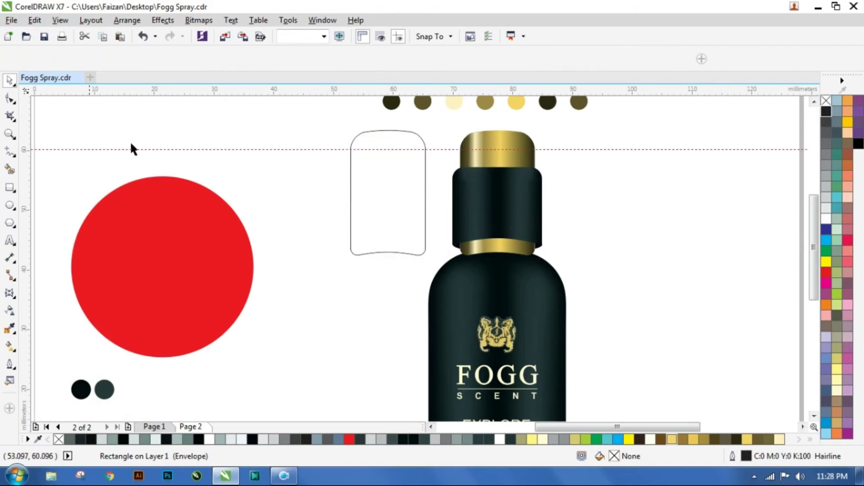
pyautogui.click(15, 121)
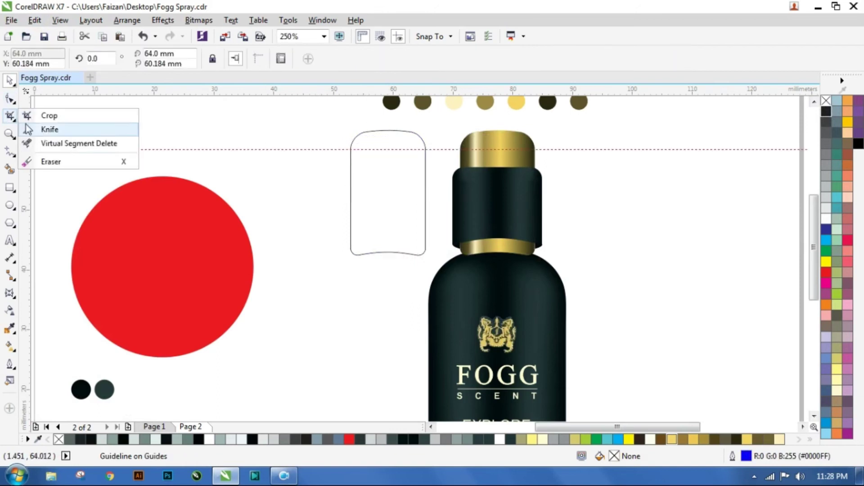
pyautogui.click(68, 143)
pyautogui.click(354, 165)
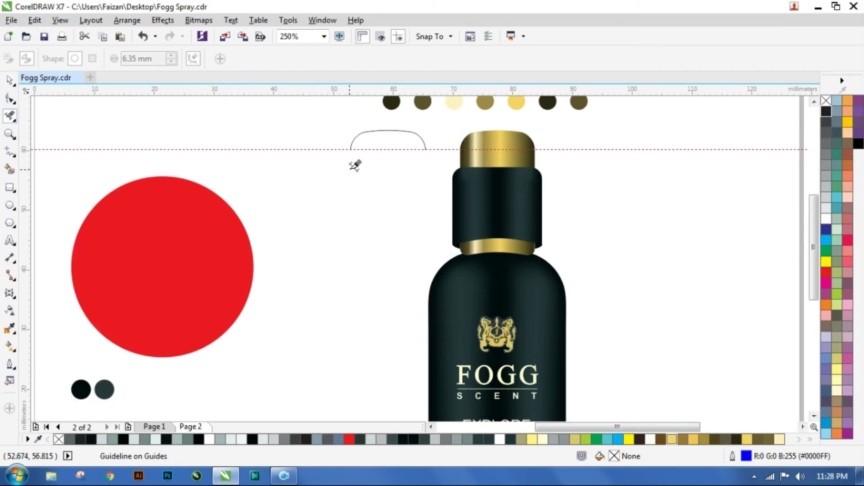
pyautogui.click(9, 80)
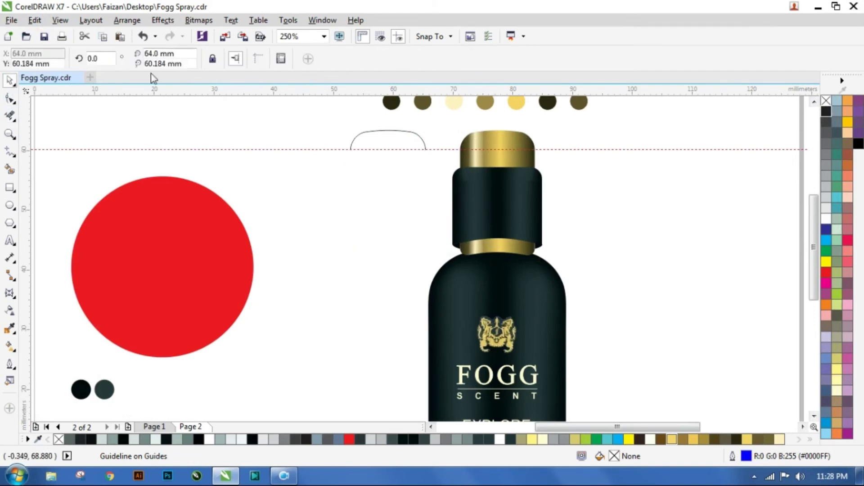
# Set the remaining top arc's outline width to 1.0 pt and convert the outline to an object
pyautogui.moveTo(335, 133); pyautogui.dragTo(427, 157)
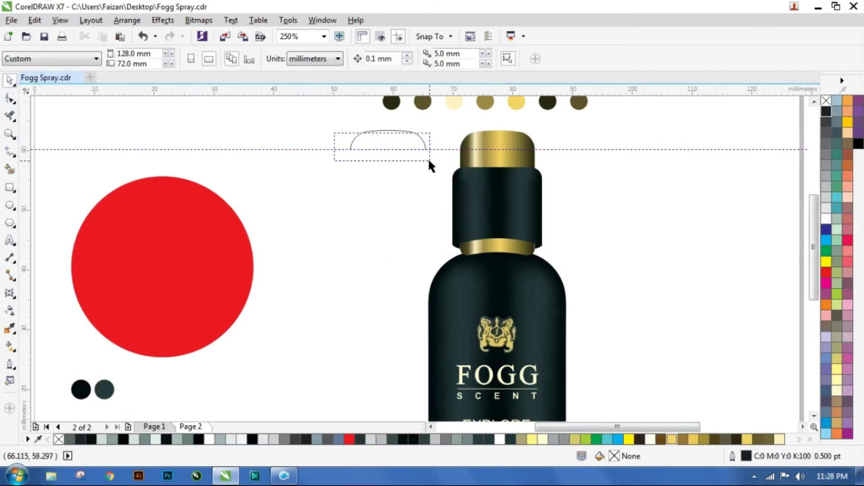
pyautogui.moveTo(304, 110); pyautogui.dragTo(424, 153)
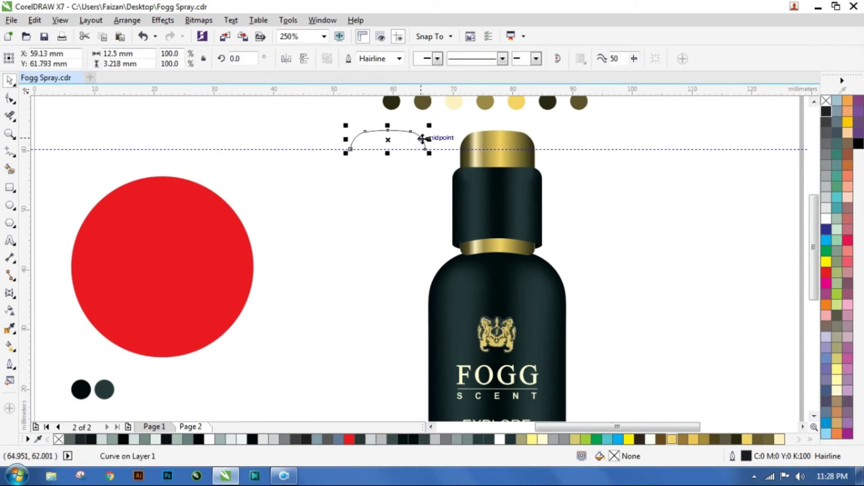
pyautogui.click(400, 58)
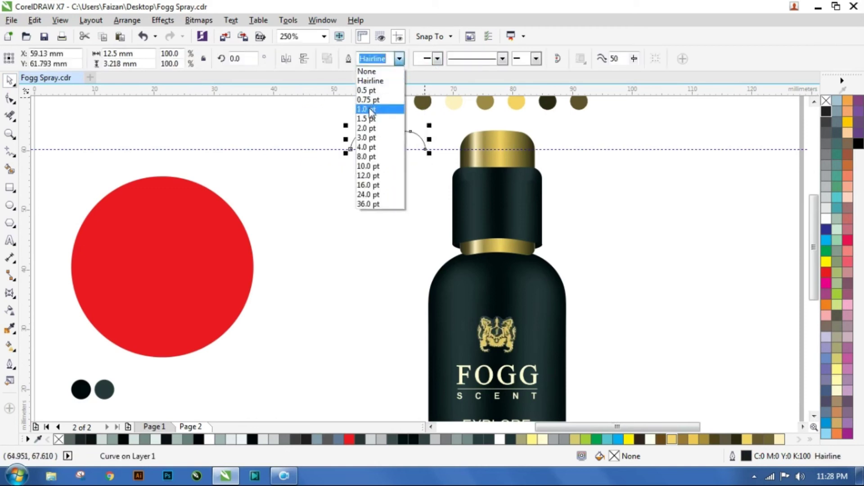
pyautogui.click(369, 111)
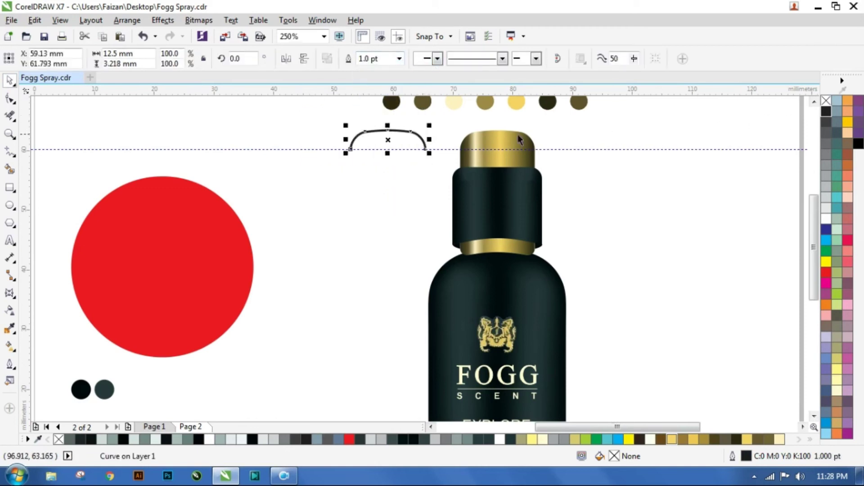
pyautogui.click(127, 21)
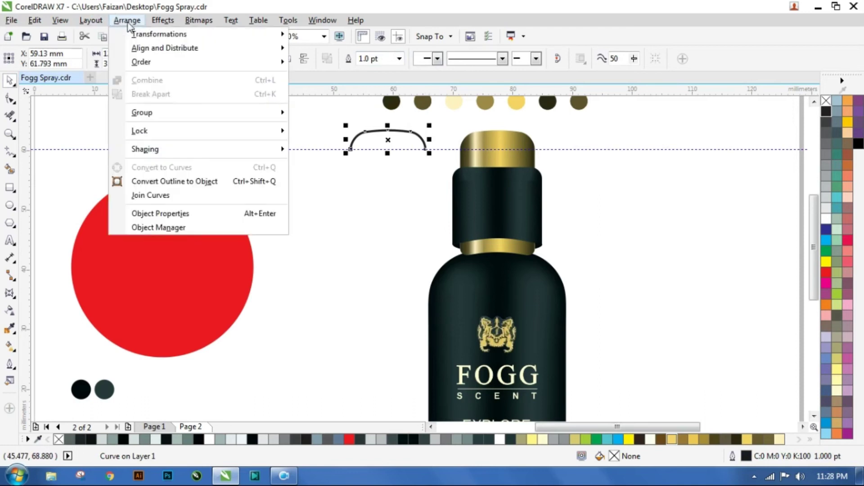
pyautogui.moveTo(170, 151)
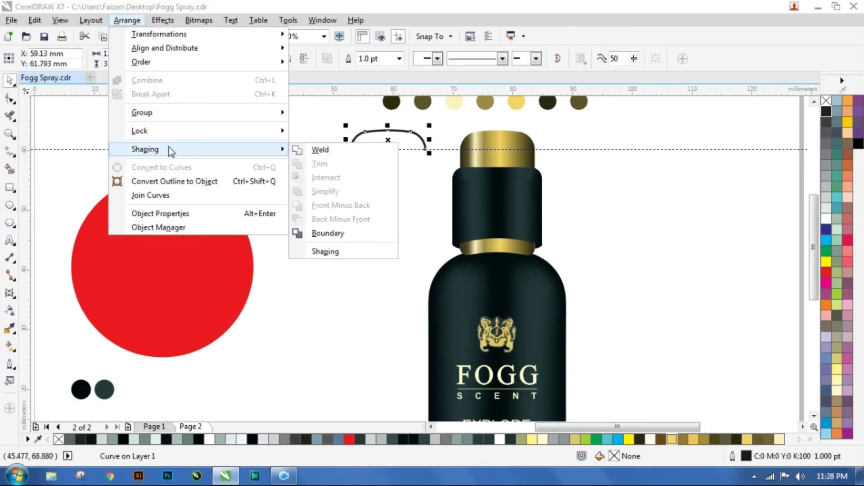
pyautogui.click(185, 180)
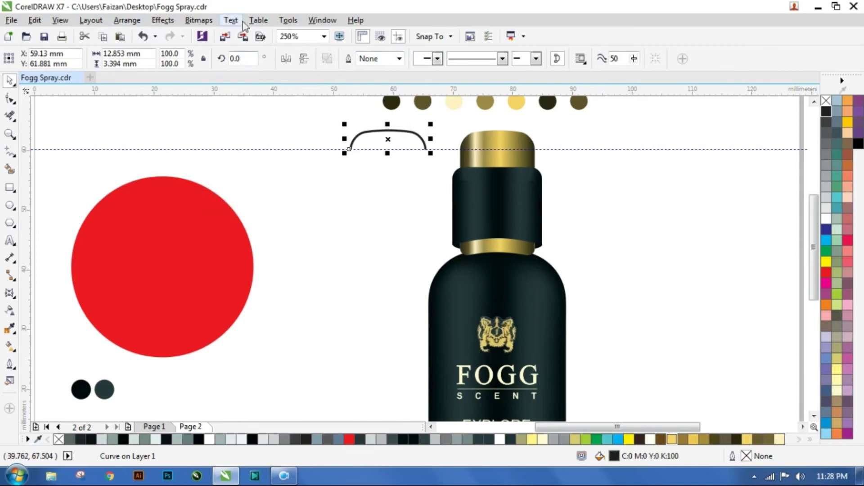
# Convert the arc to a 300 dpi CMYK bitmap with anti-aliasing and a transparent background
pyautogui.click(198, 21)
pyautogui.click(211, 33)
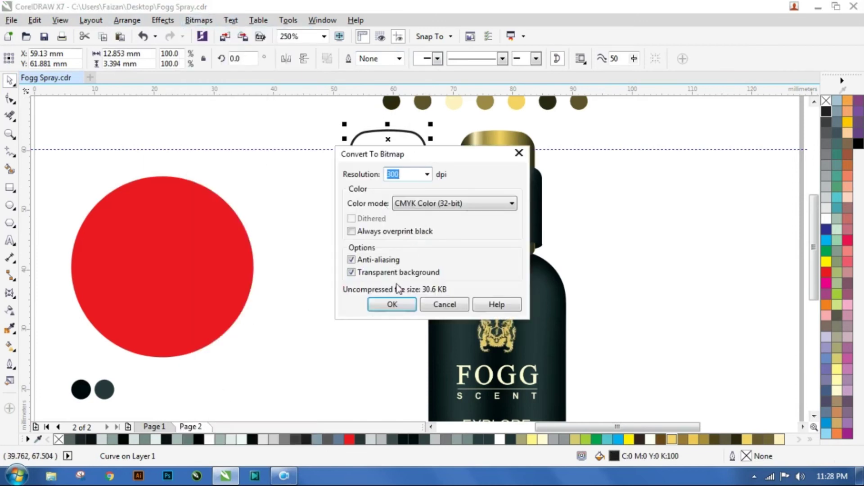
pyautogui.click(397, 304)
# Apply a Gaussian Blur with a 2.1-pixel radius to the arc bitmap
pyautogui.click(198, 21)
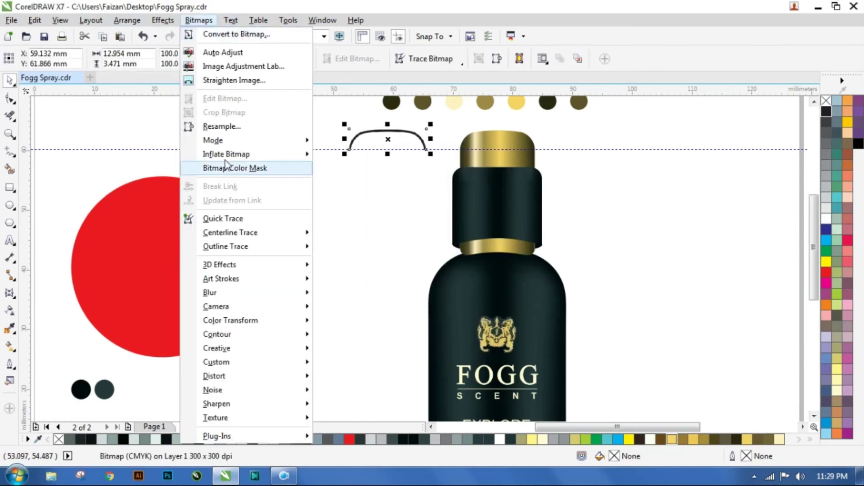
pyautogui.moveTo(238, 298)
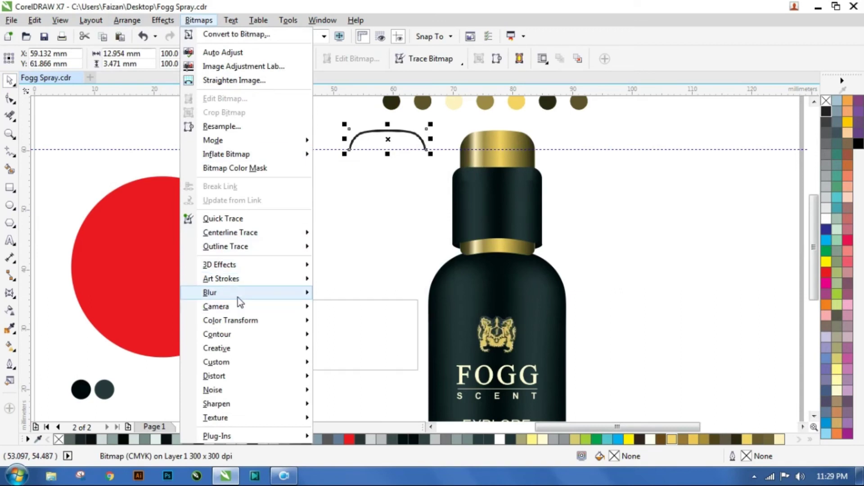
pyautogui.click(355, 305)
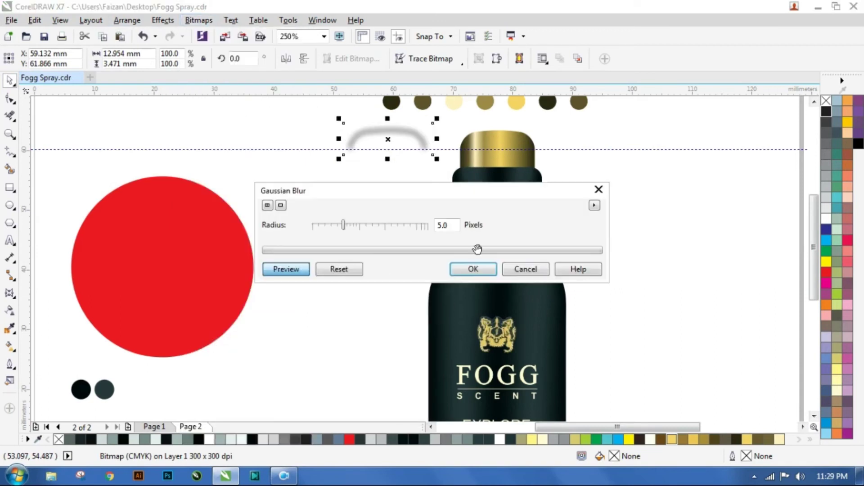
pyautogui.moveTo(343, 225); pyautogui.dragTo(326, 227)
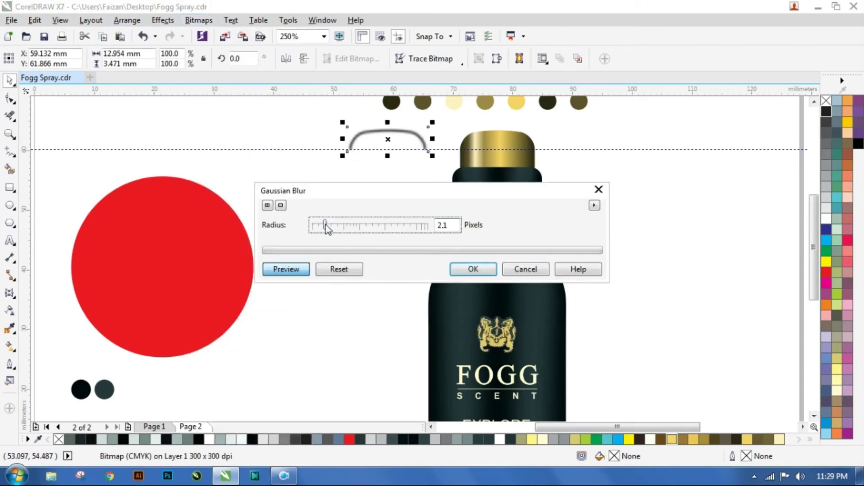
pyautogui.click(368, 117)
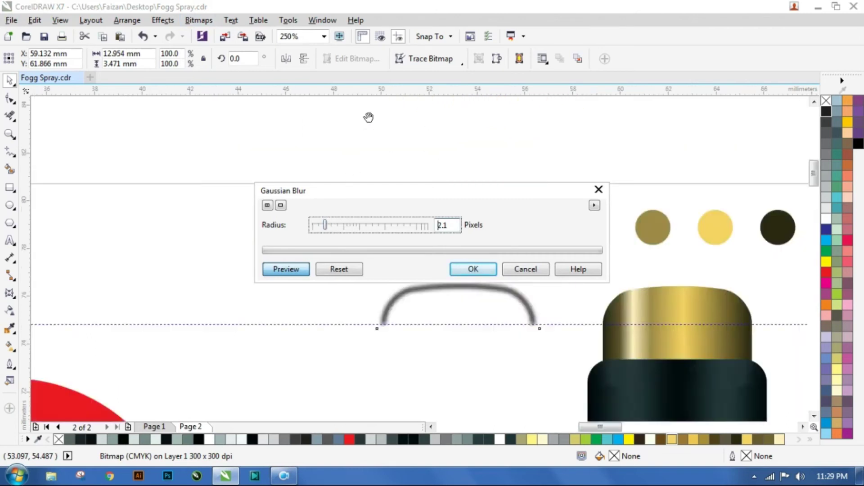
pyautogui.click(369, 117)
pyautogui.rightClick(392, 150)
pyautogui.rightClick(393, 151)
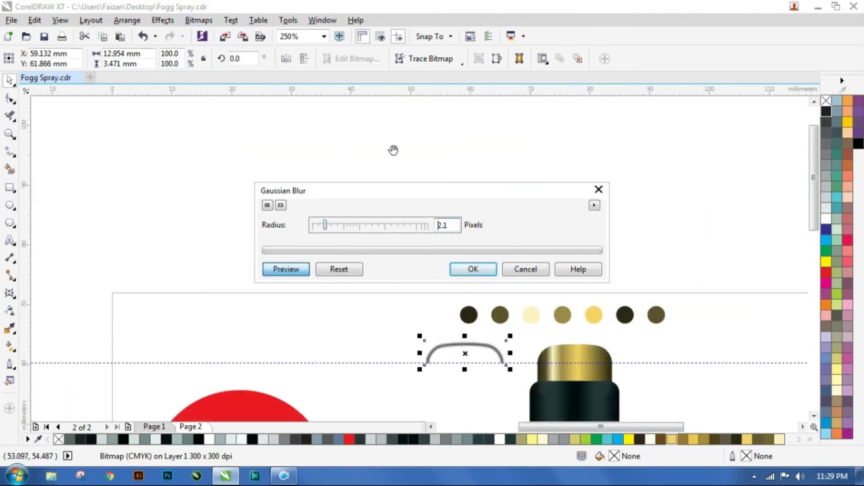
pyautogui.click(465, 269)
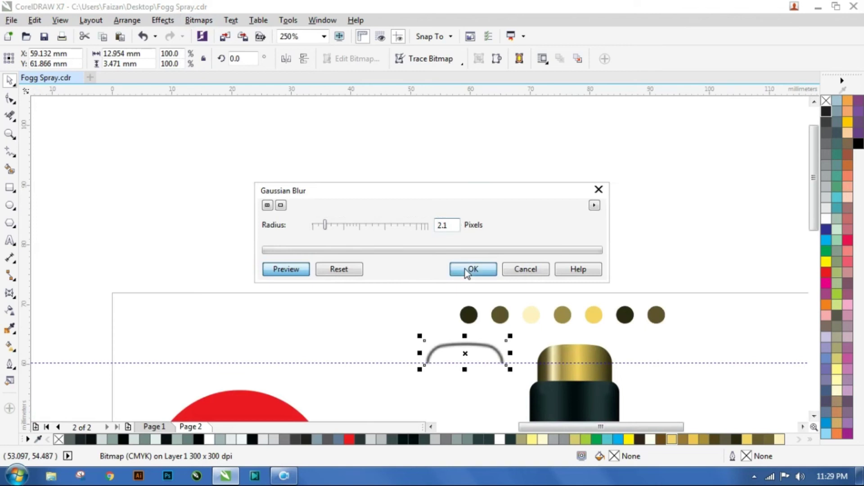
# Move the blurred arc onto the bottle so it follows the top rounded edge of the gold neck
pyautogui.scroll(-3, 451, 257)
pyautogui.scroll(3, 455, 291)
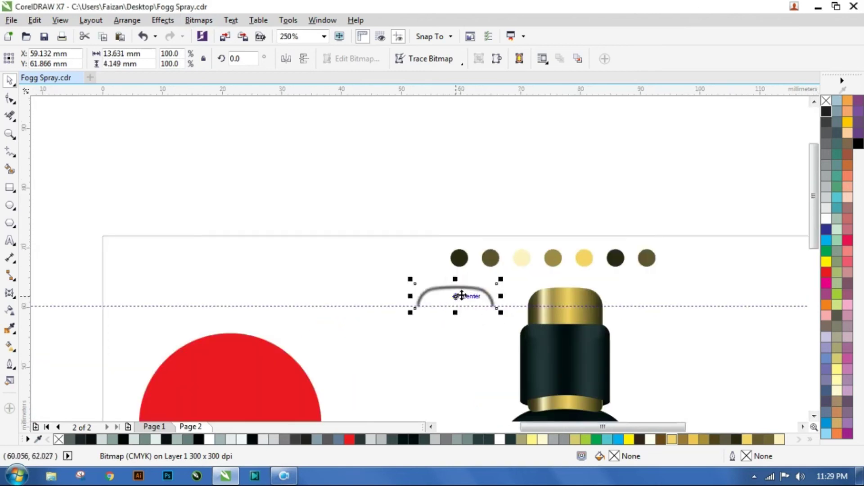
pyautogui.moveTo(467, 287); pyautogui.dragTo(570, 290)
pyautogui.scroll(4, 566, 293)
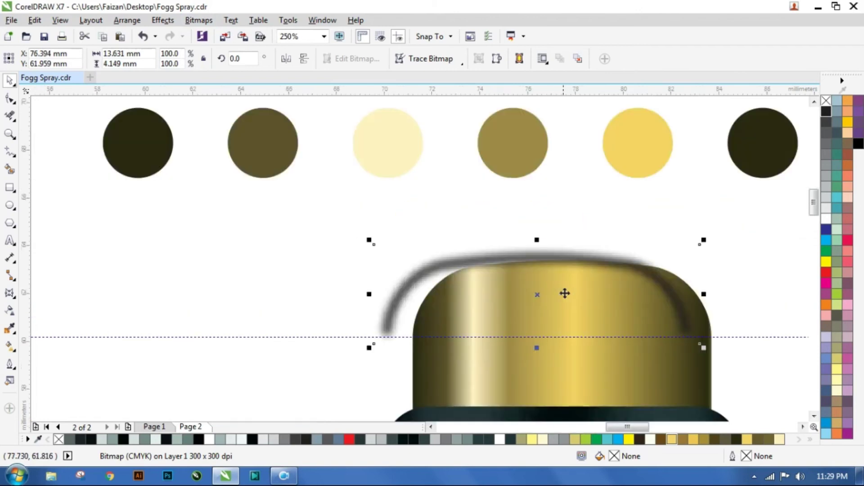
pyautogui.moveTo(535, 259); pyautogui.dragTo(560, 257)
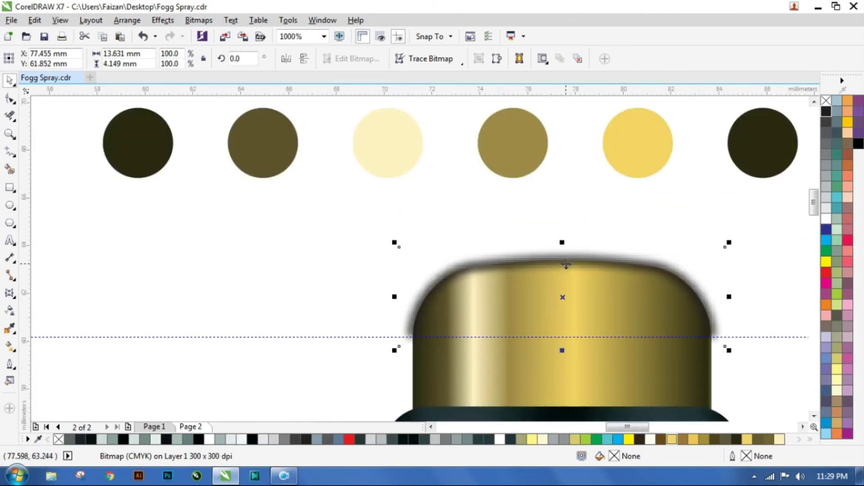
# PowerClip the blurred arc inside the gold neck shape
pyautogui.scroll(-2, 552, 202)
pyautogui.rightClick(564, 233)
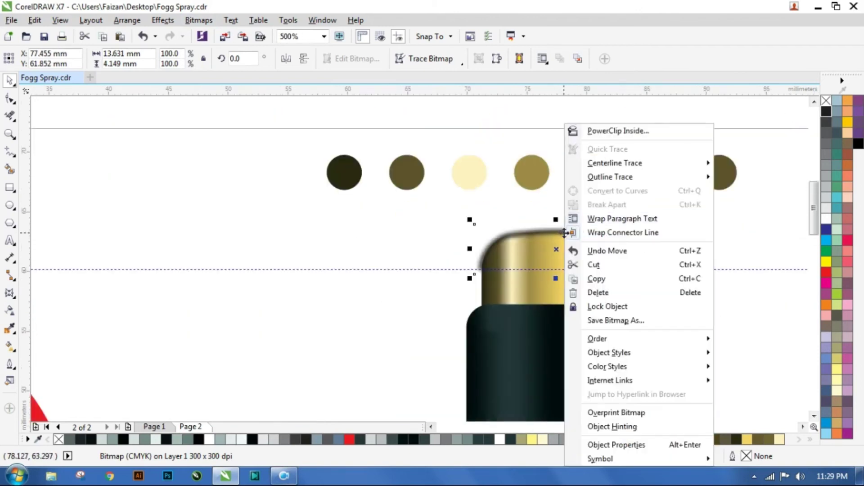
pyautogui.click(598, 131)
pyautogui.click(541, 283)
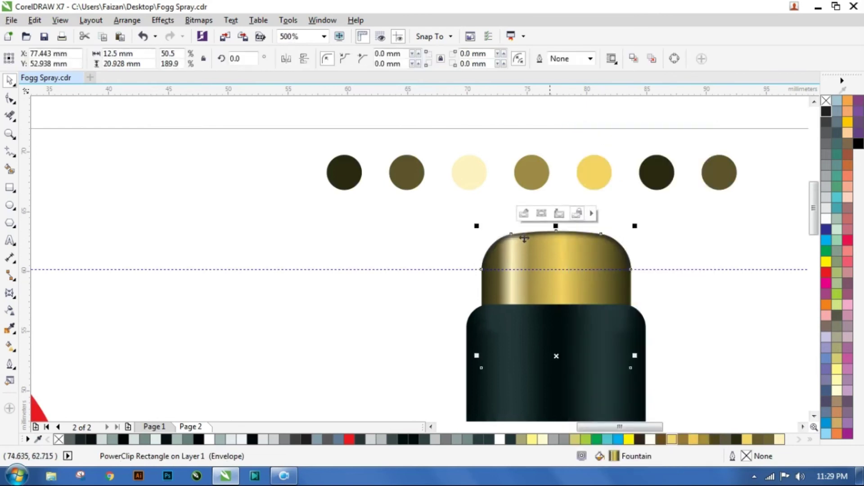
pyautogui.click(672, 263)
# Nudge the blurred arc inside the PowerClip down 0.1 mm and widen it slightly
pyautogui.scroll(2, 593, 244)
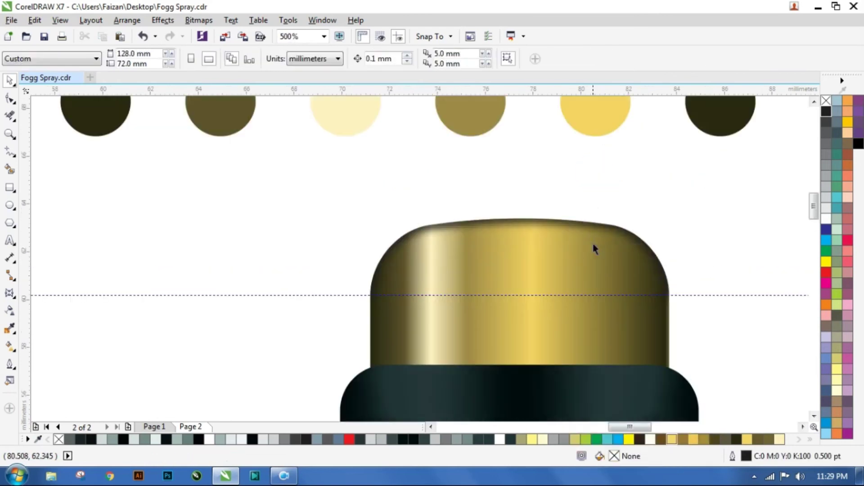
pyautogui.click(574, 226)
pyautogui.press('Down')
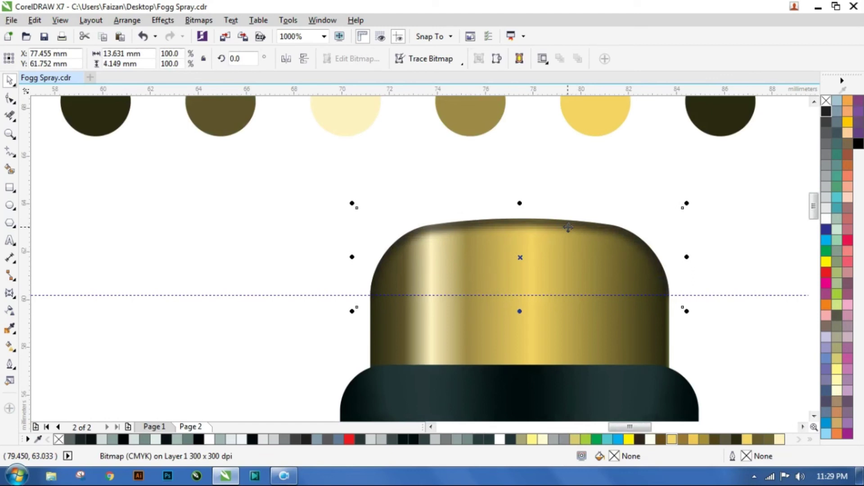
pyautogui.moveTo(684, 257); pyautogui.dragTo(694, 256)
pyautogui.click(597, 193)
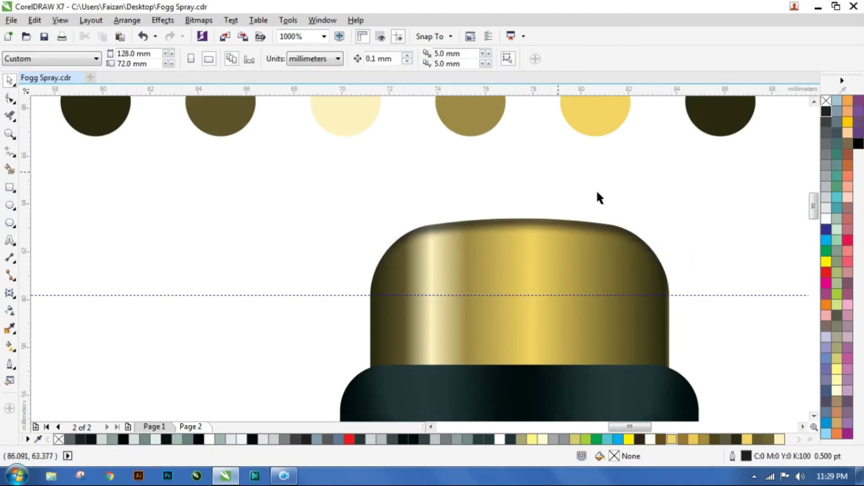
# Draw a straight horizontal line 15 mm long across the cap's lower edge, just above the bottle's shoulders
pyautogui.scroll(-3, 558, 171)
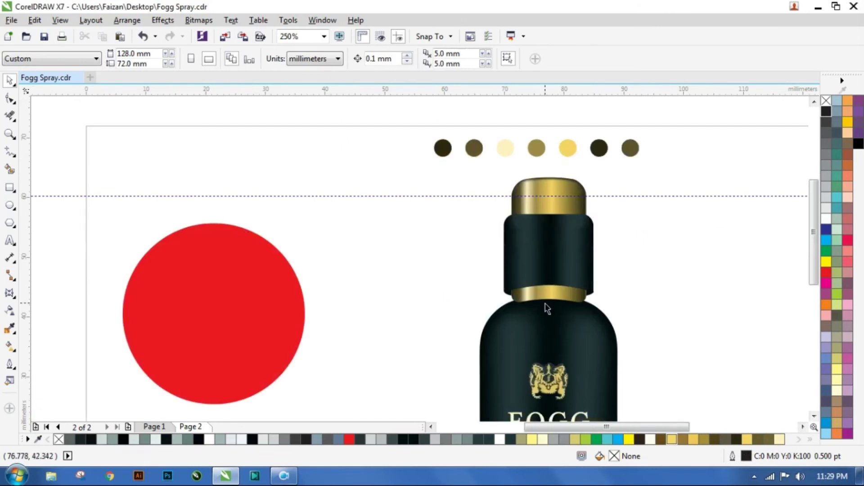
pyautogui.scroll(2, 547, 306)
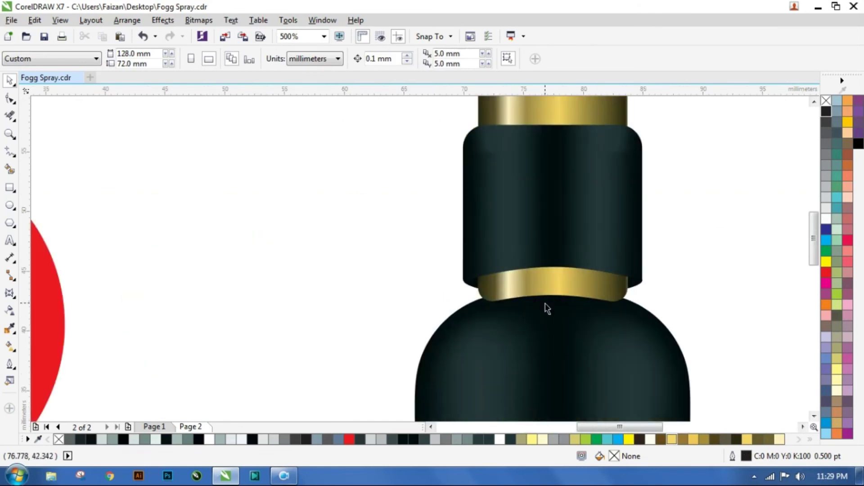
pyautogui.click(558, 256)
pyautogui.scroll(-1, 446, 256)
pyautogui.click(9, 154)
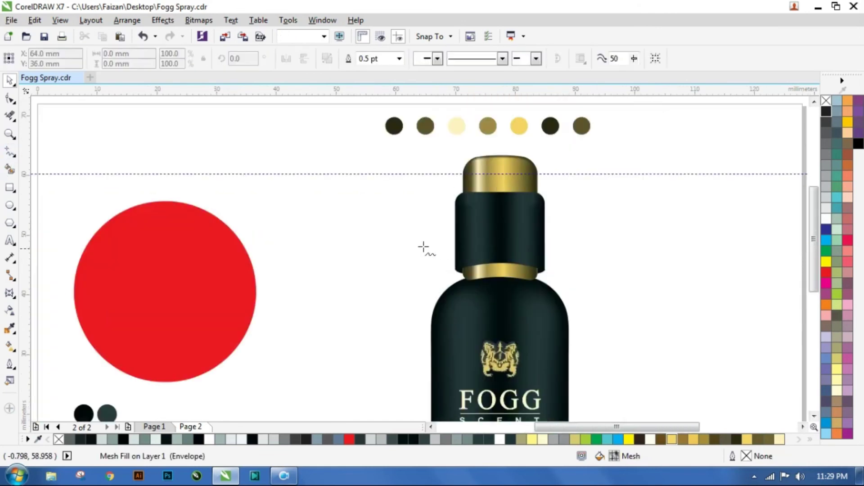
pyautogui.scroll(1, 470, 270)
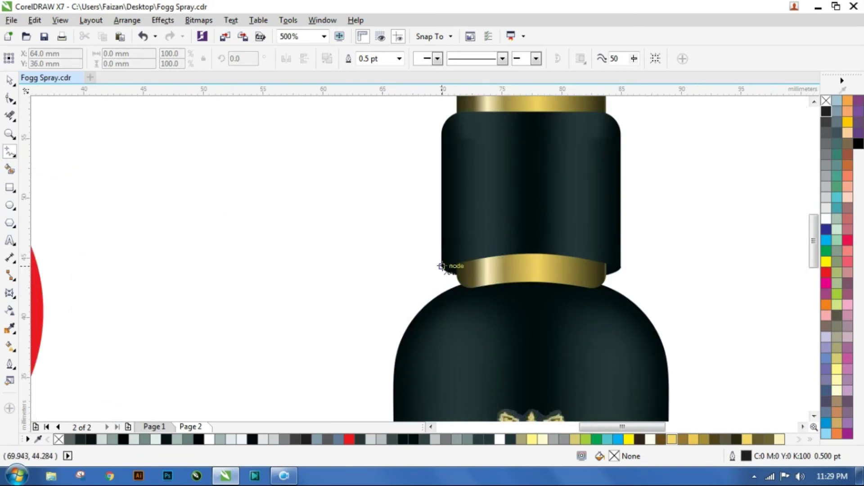
pyautogui.click(441, 266)
pyautogui.click(630, 266)
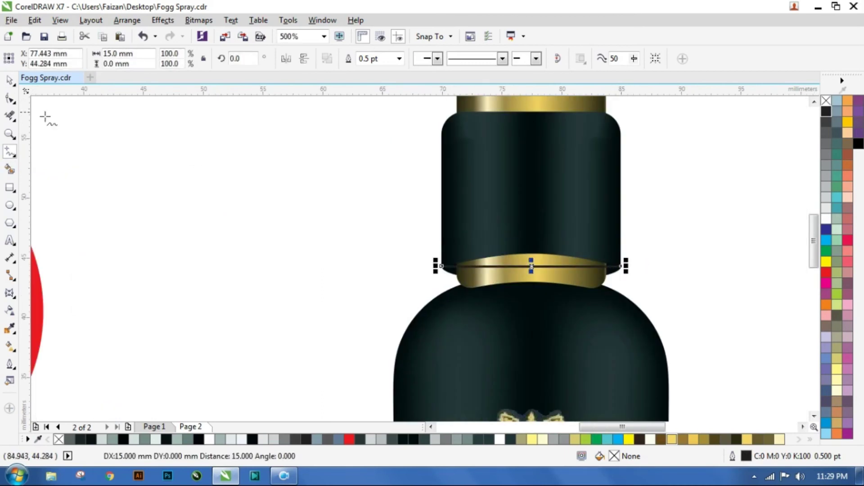
# Convert the line to a curve and bend its middle upward to follow the top edge of the gold band below the cap
pyautogui.click(10, 98)
pyautogui.moveTo(402, 245); pyautogui.dragTo(673, 292)
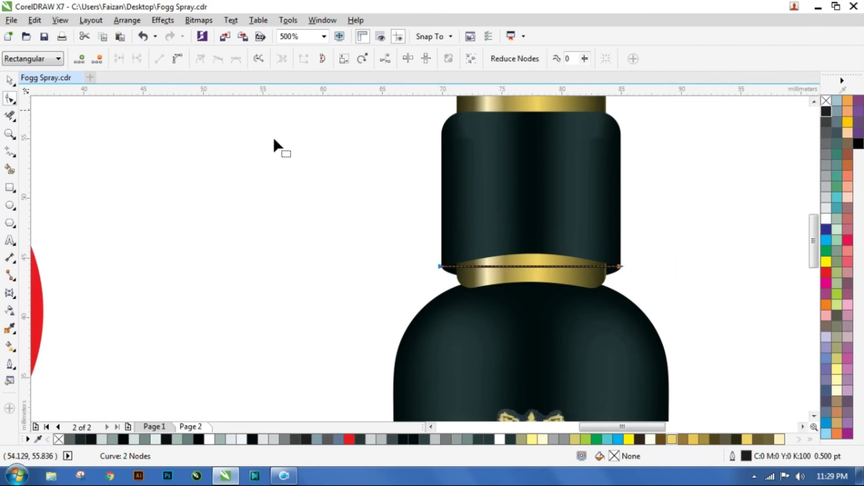
pyautogui.click(177, 60)
pyautogui.scroll(1, 530, 279)
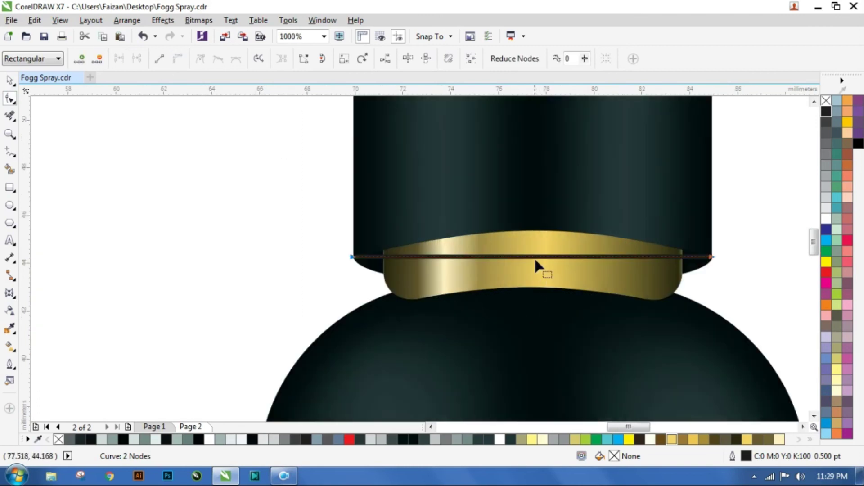
pyautogui.click(535, 256)
pyautogui.moveTo(535, 256); pyautogui.dragTo(531, 231)
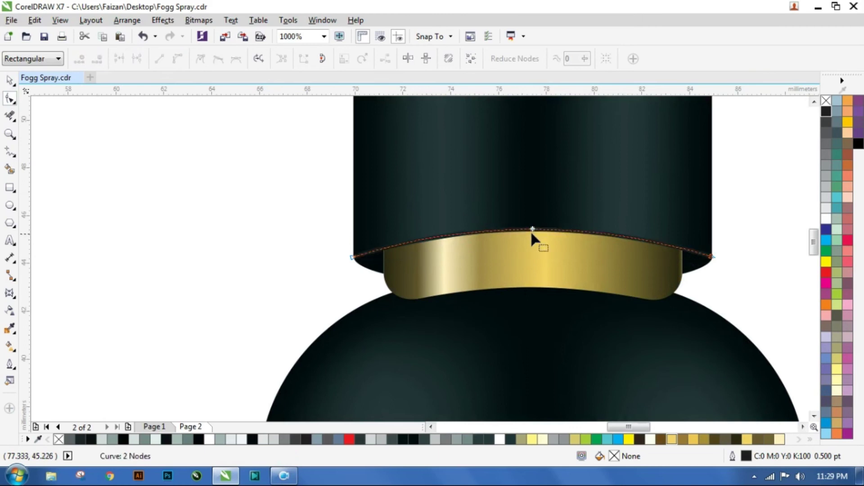
# Set the curve's outline width to 1.0 pt and convert the outline to an object
pyautogui.click(9, 80)
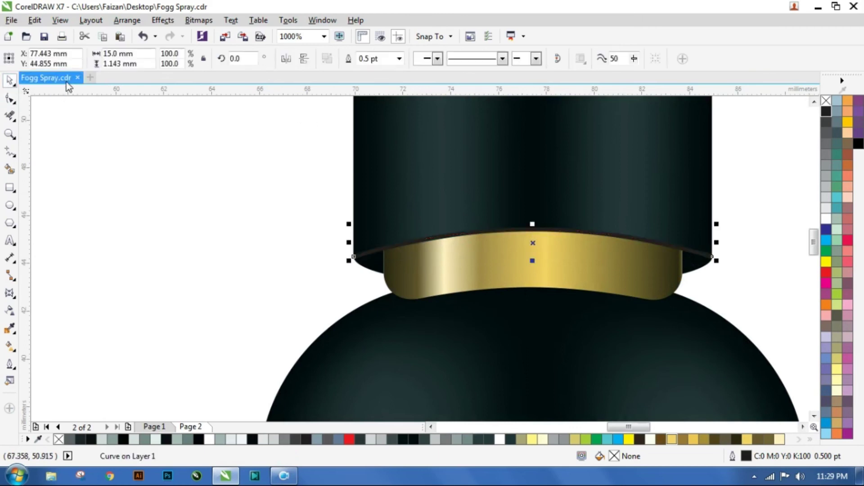
pyautogui.click(399, 58)
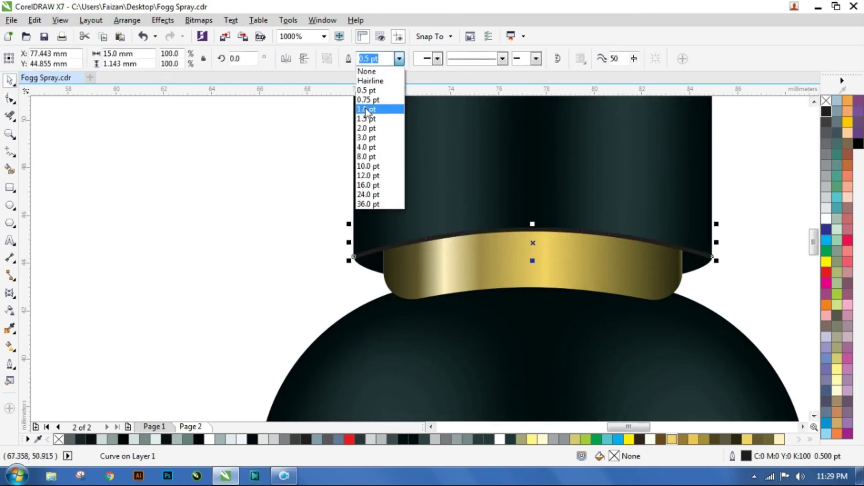
pyautogui.click(366, 109)
pyautogui.click(399, 58)
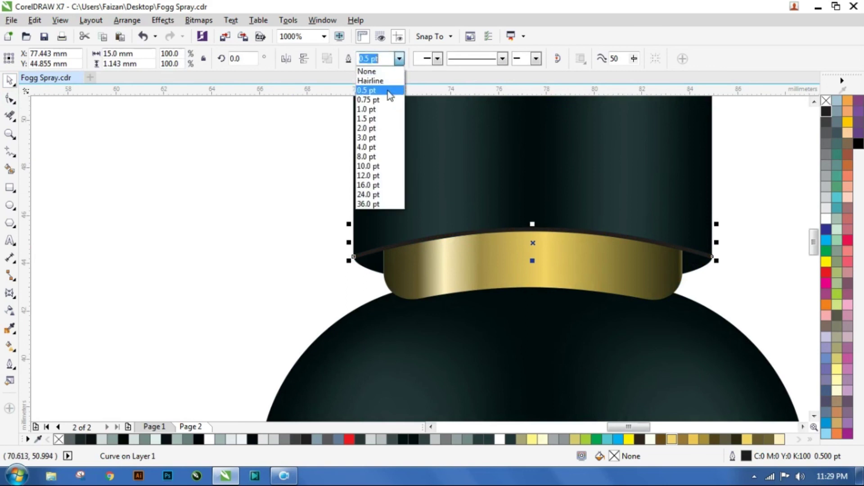
pyautogui.click(380, 109)
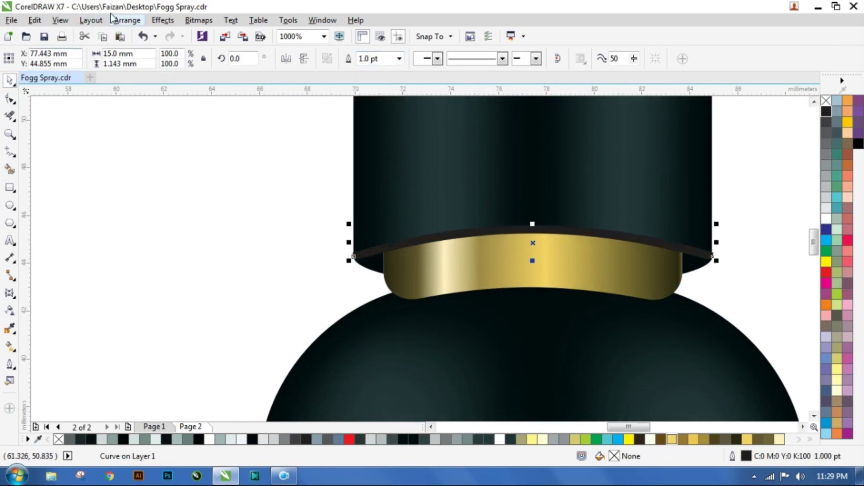
pyautogui.click(127, 20)
pyautogui.click(171, 184)
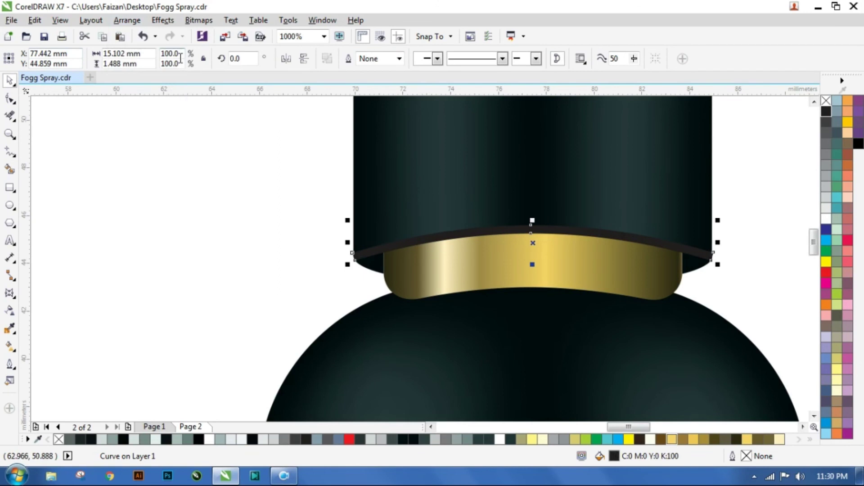
# Convert the arc to a 300 dpi CMYK bitmap with anti-aliasing and a transparent background
pyautogui.click(198, 20)
pyautogui.click(225, 31)
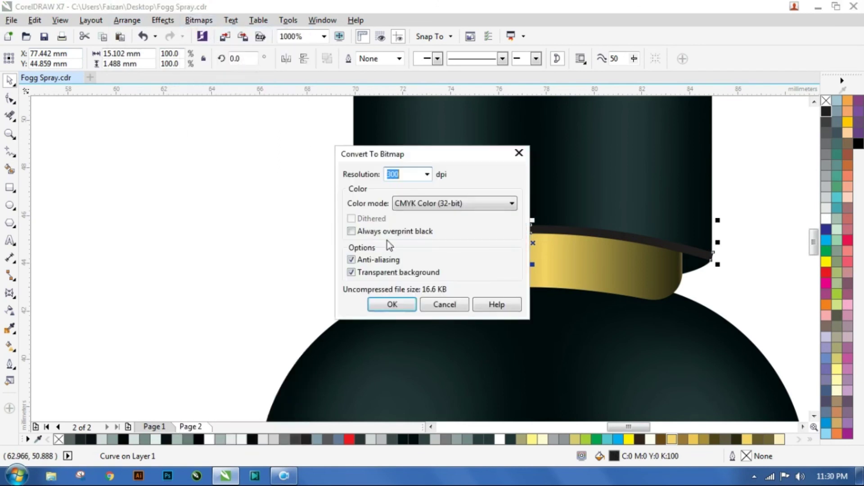
pyautogui.click(392, 305)
# Apply a Gaussian Blur with a 2.0-pixel radius to the arc bitmap
pyautogui.click(199, 20)
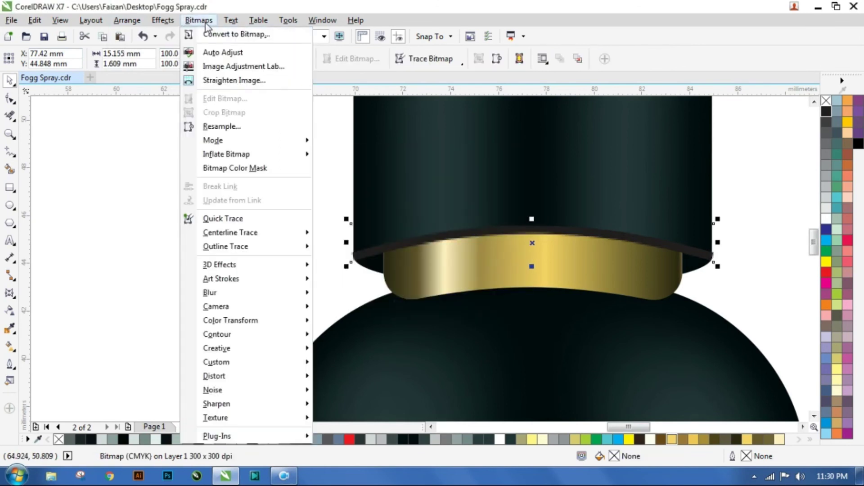
pyautogui.moveTo(271, 292)
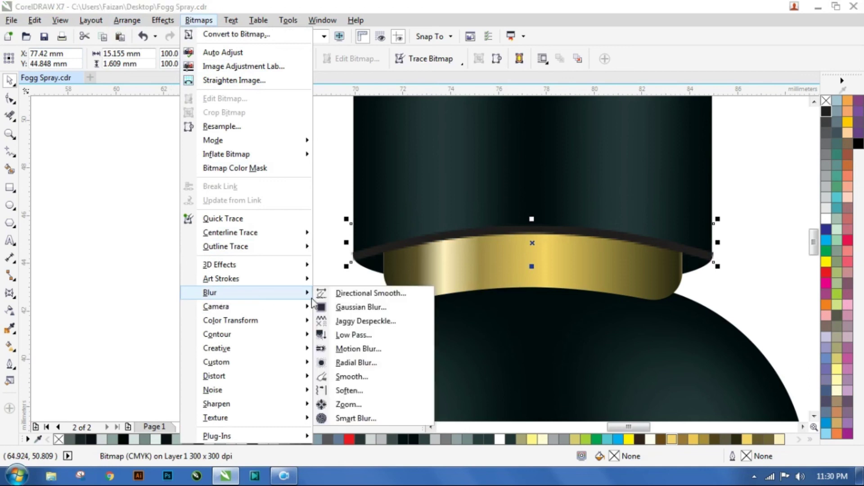
pyautogui.click(369, 307)
pyautogui.moveTo(463, 185); pyautogui.dragTo(304, 120)
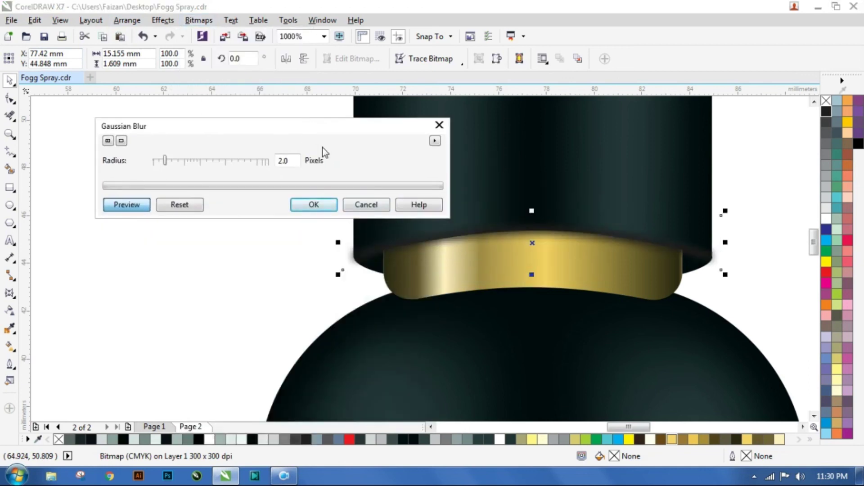
pyautogui.click(324, 205)
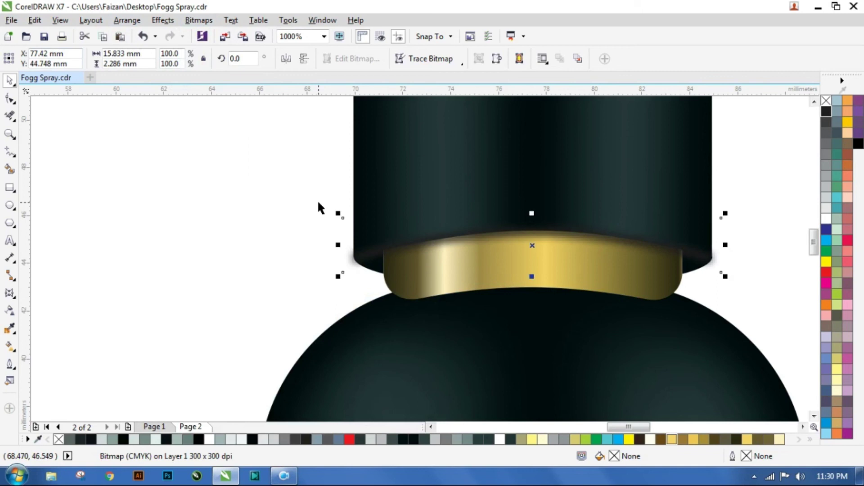
# PowerClip the blurred arc inside the gold neck shape at the band below the cap
pyautogui.rightClick(507, 243)
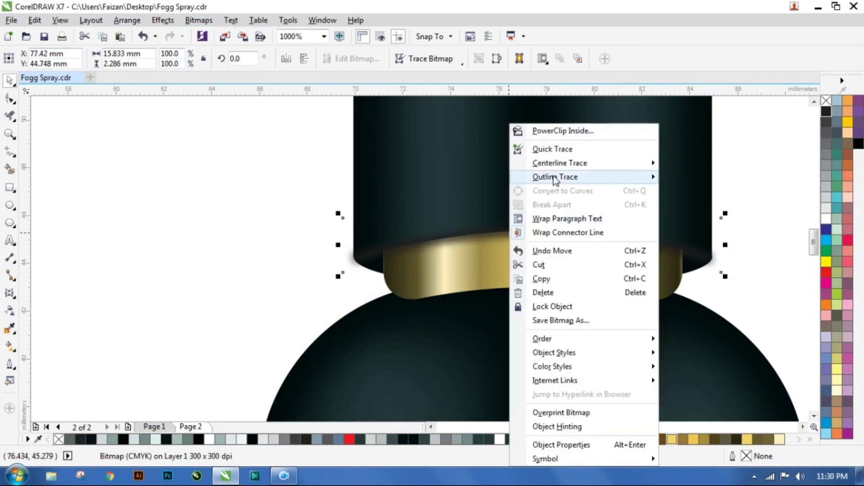
pyautogui.click(563, 131)
pyautogui.click(468, 264)
pyautogui.scroll(-2, 474, 245)
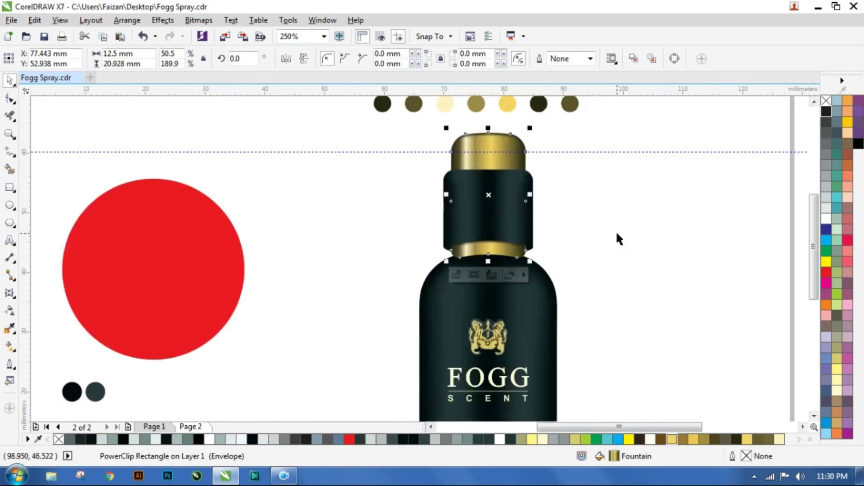
pyautogui.click(618, 238)
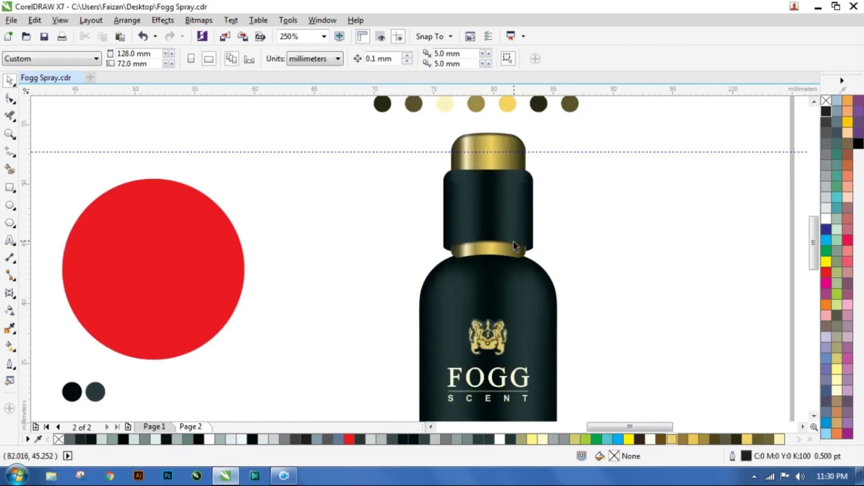
# Nudge the lower blurred arc inside the PowerClip up 0.1 mm
pyautogui.scroll(2, 514, 242)
pyautogui.click(498, 252)
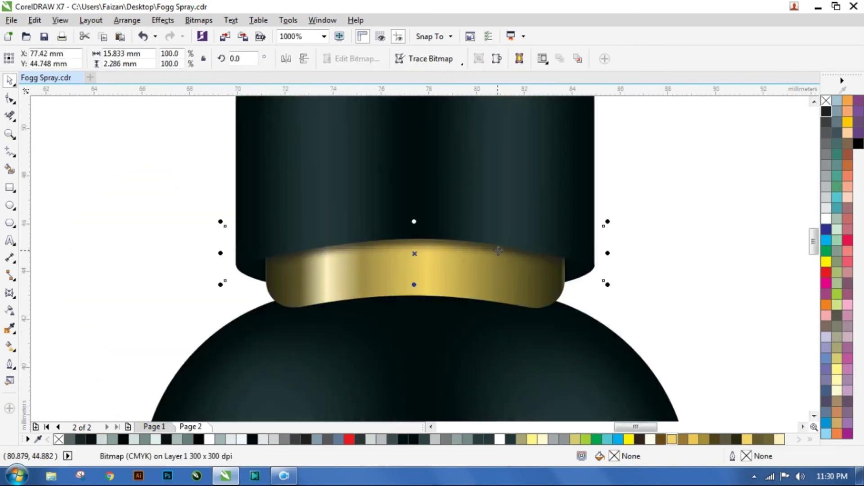
pyautogui.press('Up')
pyautogui.click(638, 228)
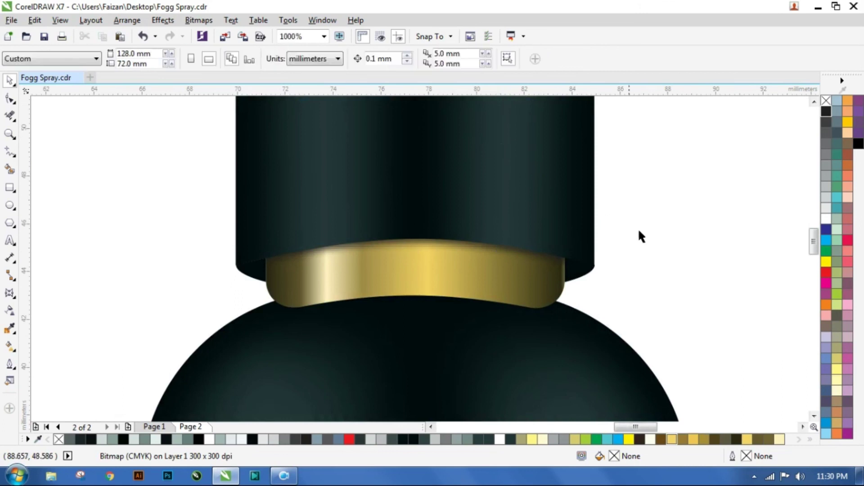
# Select the dark cap with its two lower corner pieces and narrow them symmetrically to a width of 14.174 mm
pyautogui.scroll(-2, 605, 232)
pyautogui.click(583, 194)
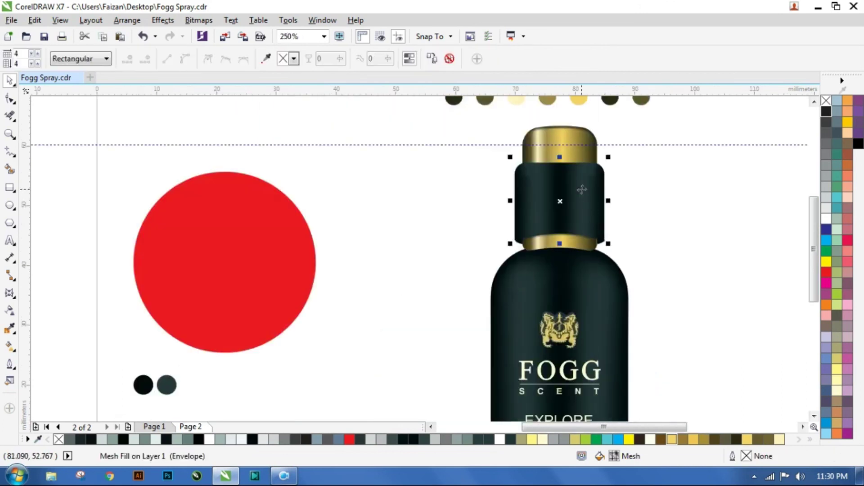
pyautogui.click(486, 181)
pyautogui.moveTo(474, 156); pyautogui.dragTo(653, 247)
pyautogui.scroll(1, 561, 205)
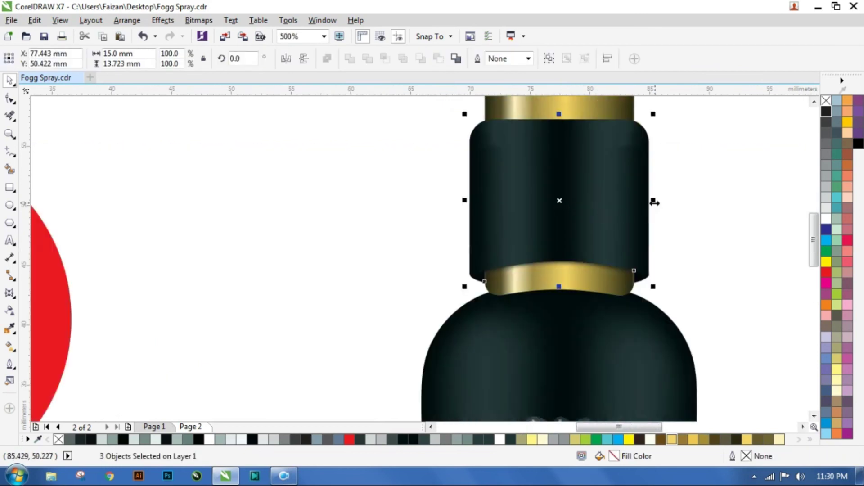
pyautogui.moveTo(652, 199); pyautogui.dragTo(650, 200)
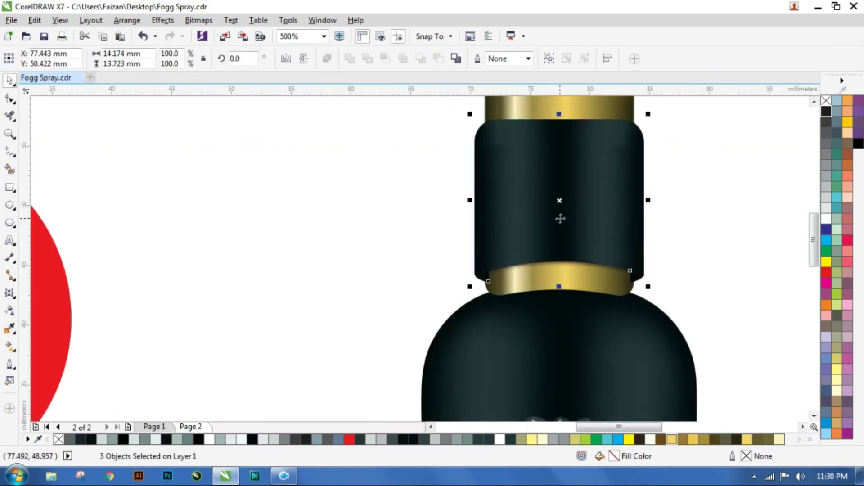
pyautogui.scroll(-1, 559, 218)
pyautogui.click(681, 236)
# Try to bring the gold neck shape forward one in the stacking order, and undo the change
pyautogui.scroll(2, 595, 248)
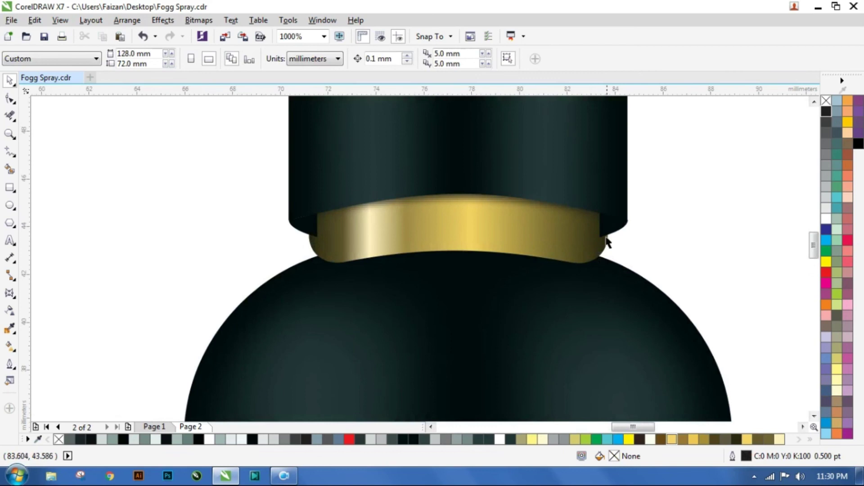
pyautogui.click(580, 244)
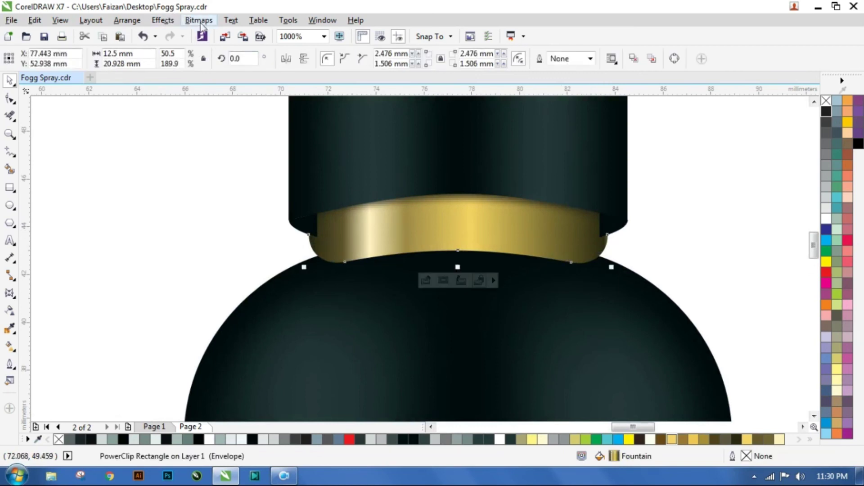
pyautogui.click(127, 20)
pyautogui.moveTo(139, 66)
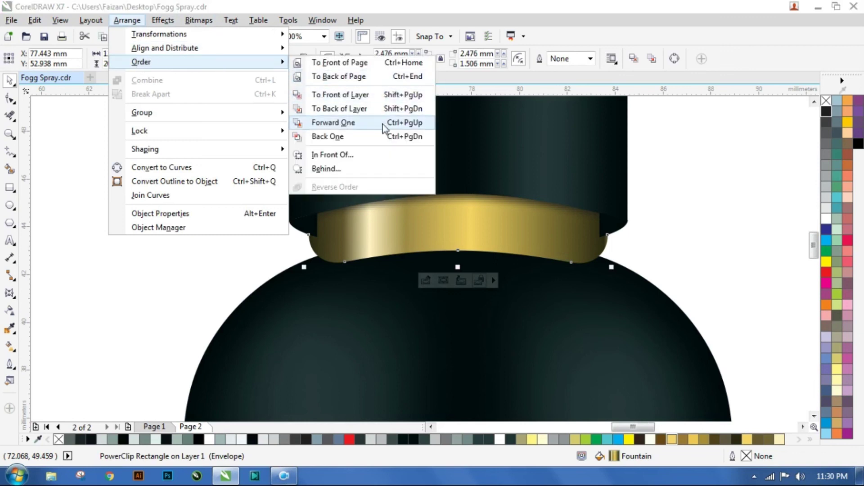
pyautogui.click(334, 123)
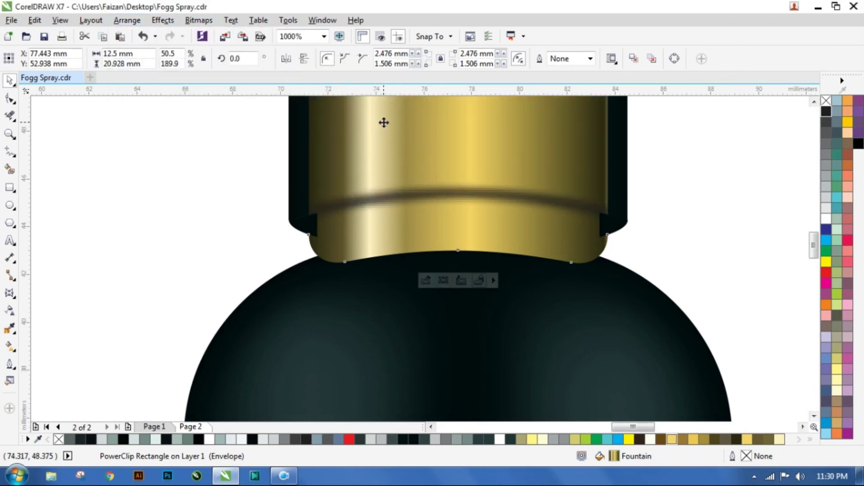
pyautogui.hotkey('ctrl', 'z')
pyautogui.click(682, 199)
pyautogui.scroll(-3, 544, 223)
pyautogui.click(543, 228)
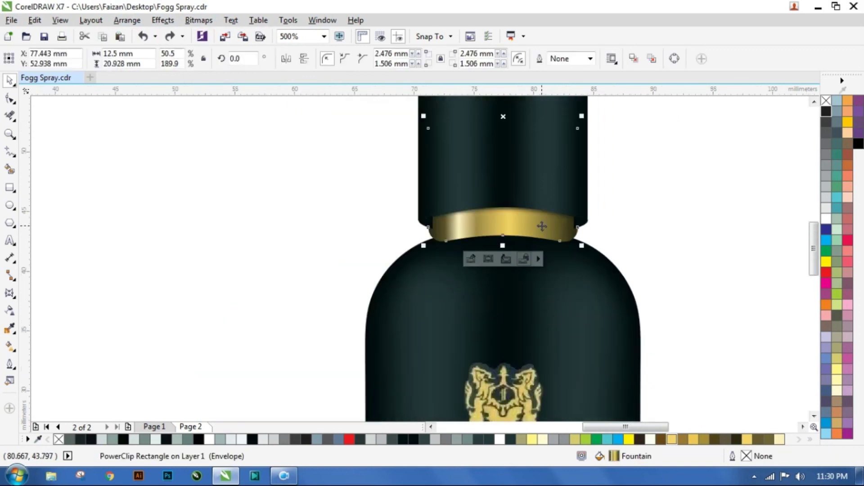
pyautogui.hotkey('ctrl', 'shift', 'z')
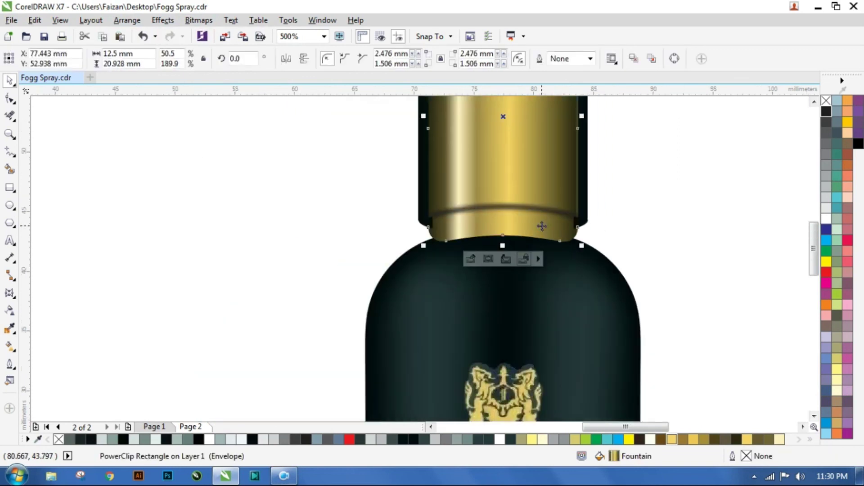
pyautogui.hotkey('ctrl', 'z')
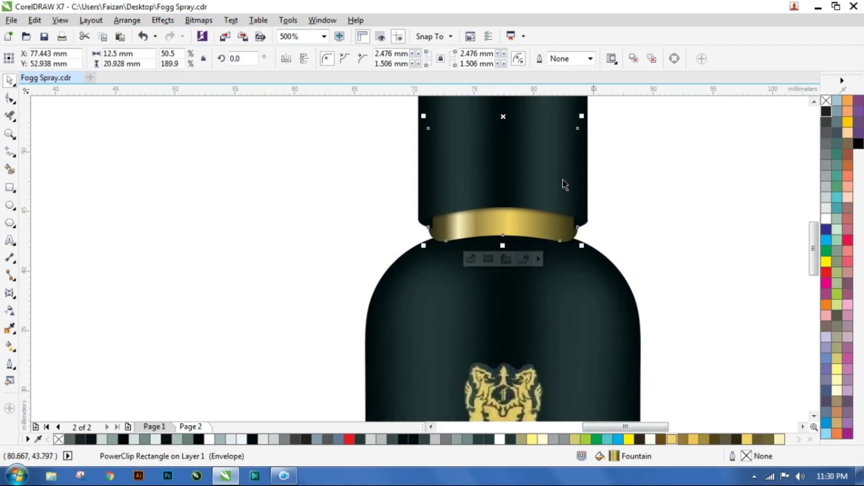
# Send the cap's two lower corner pieces behind the gold neck shape
pyautogui.click(615, 210)
pyautogui.click(576, 227)
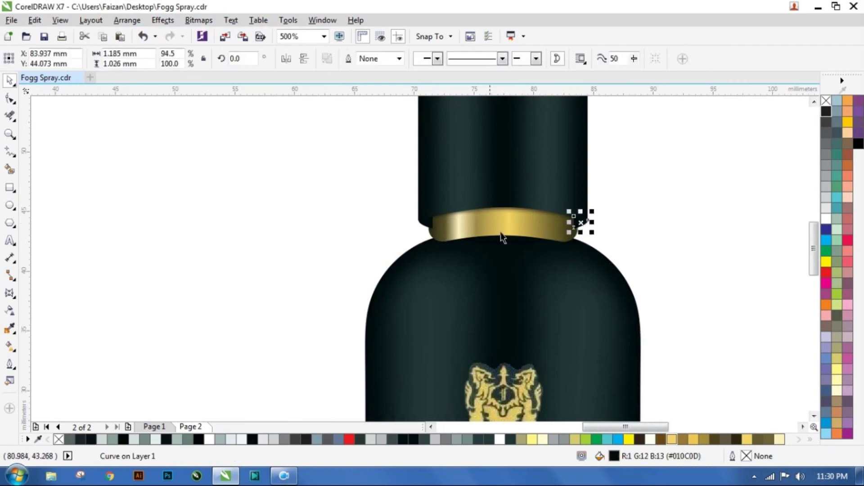
pyautogui.keyDown('shift'); pyautogui.click(427, 224); pyautogui.keyUp('shift')
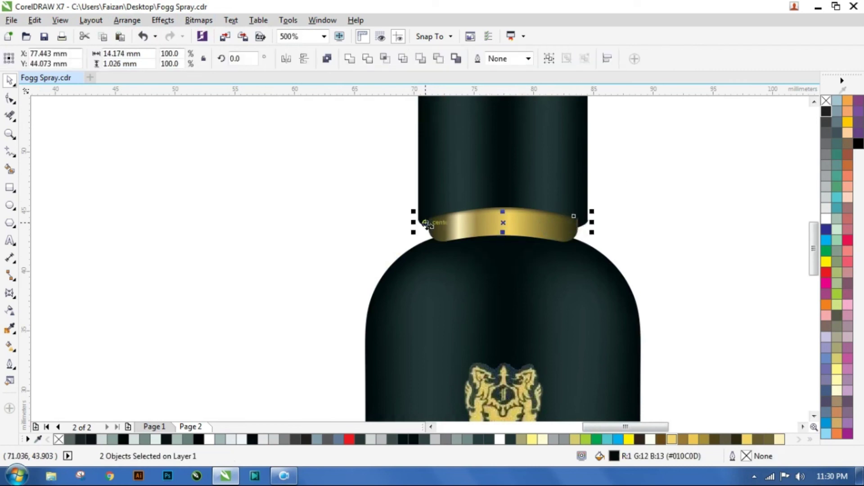
pyautogui.click(660, 215)
pyautogui.scroll(3, 544, 215)
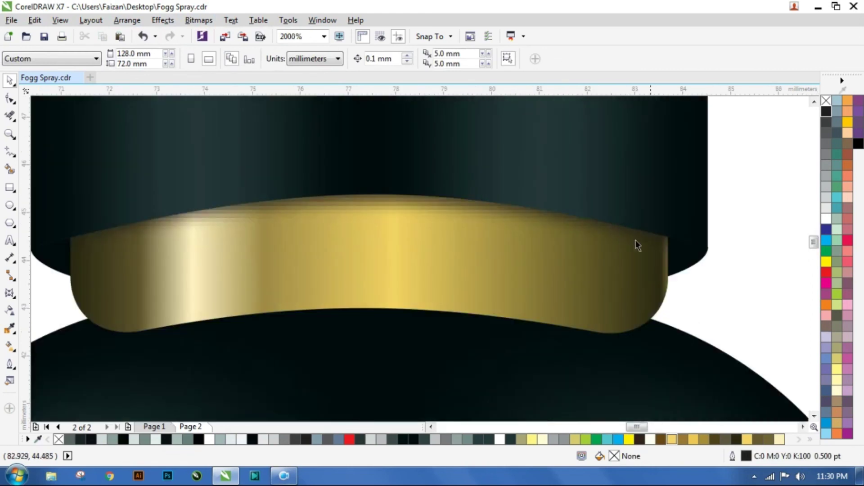
# Delete the large red circle and the horizontal guideline crossing the gold top of the bottle
pyautogui.scroll(-7, 504, 192)
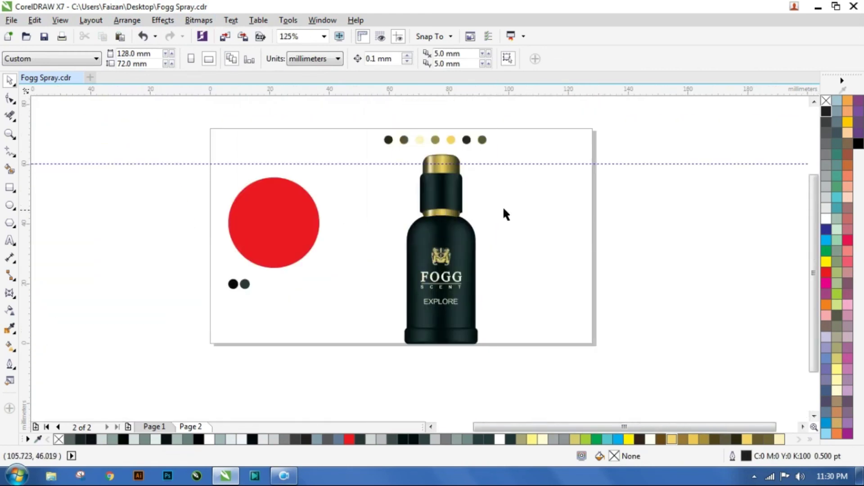
pyautogui.click(298, 236)
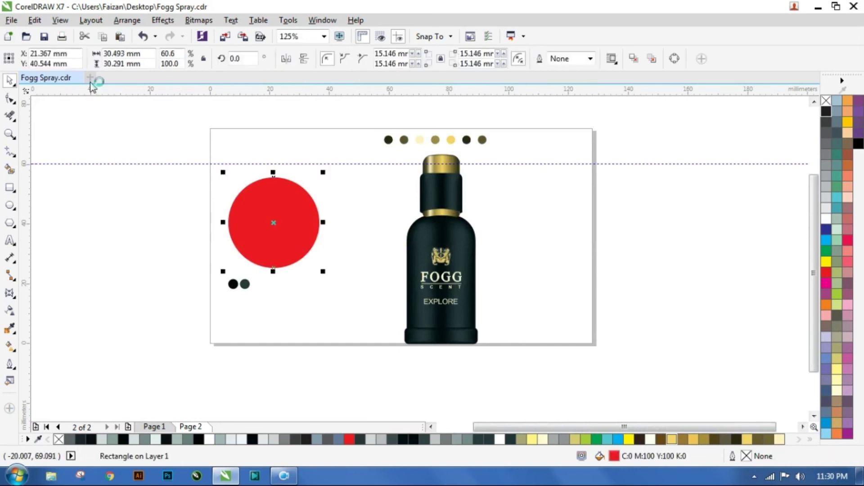
pyautogui.click(35, 21)
pyautogui.click(57, 150)
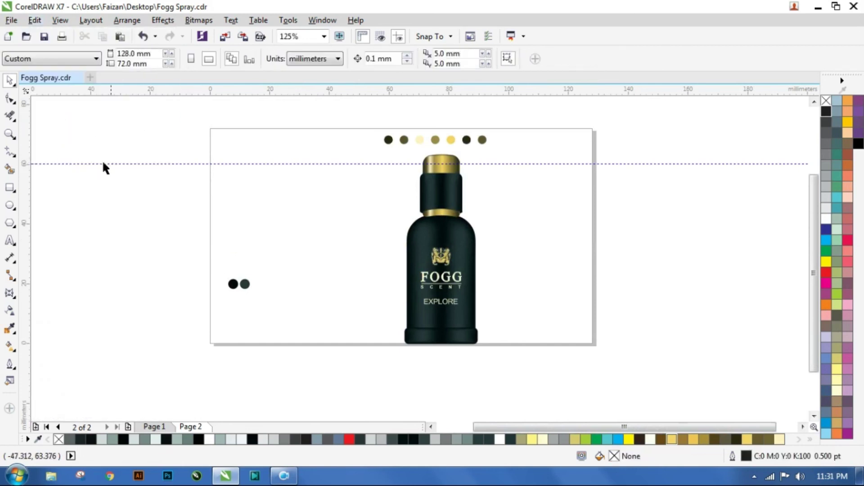
pyautogui.click(239, 163)
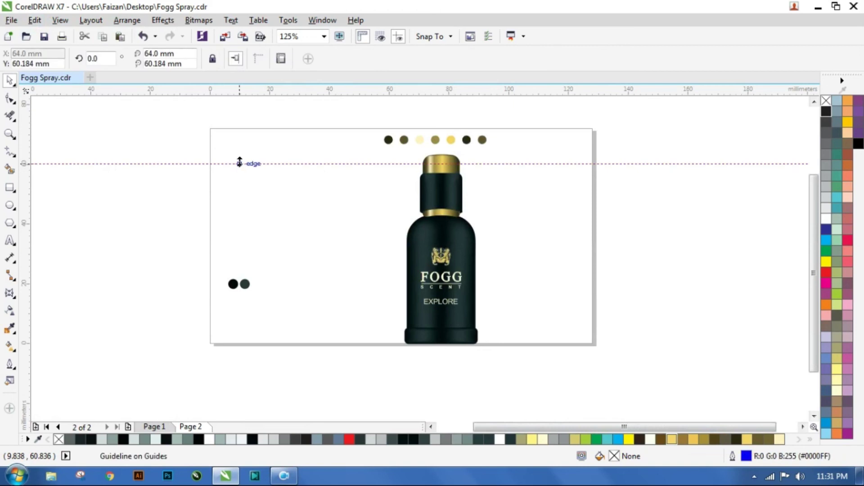
pyautogui.press('Delete')
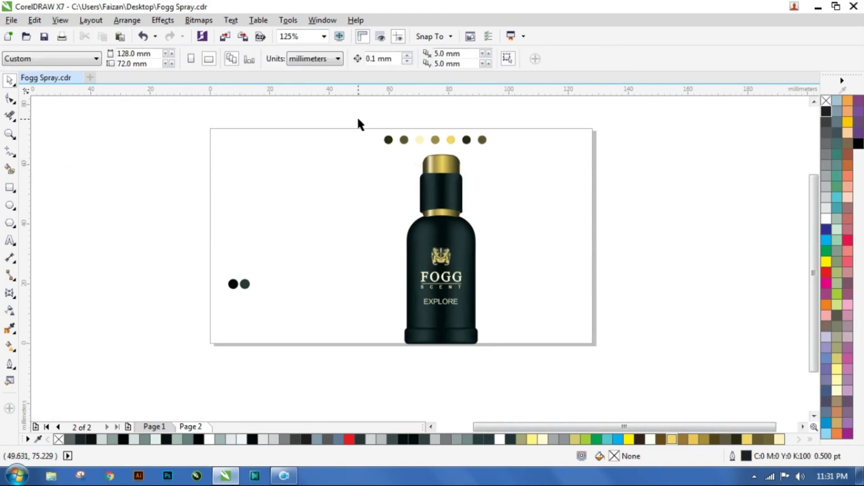
# Move the row of gold and brown colour swatches above the bottle to the page's left side, over the two dark swatches
pyautogui.moveTo(357, 120); pyautogui.dragTo(548, 153)
pyautogui.moveTo(434, 140); pyautogui.dragTo(278, 166)
# Group all parts of the spray bottle and centre the group on the page
pyautogui.moveTo(359, 125); pyautogui.dragTo(521, 358)
pyautogui.moveTo(438, 242); pyautogui.dragTo(405, 234)
pyautogui.click(549, 59)
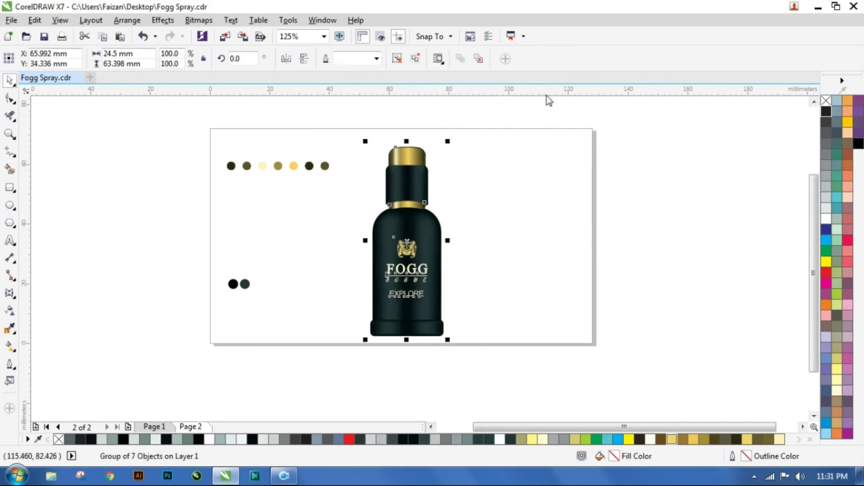
pyautogui.press('p')
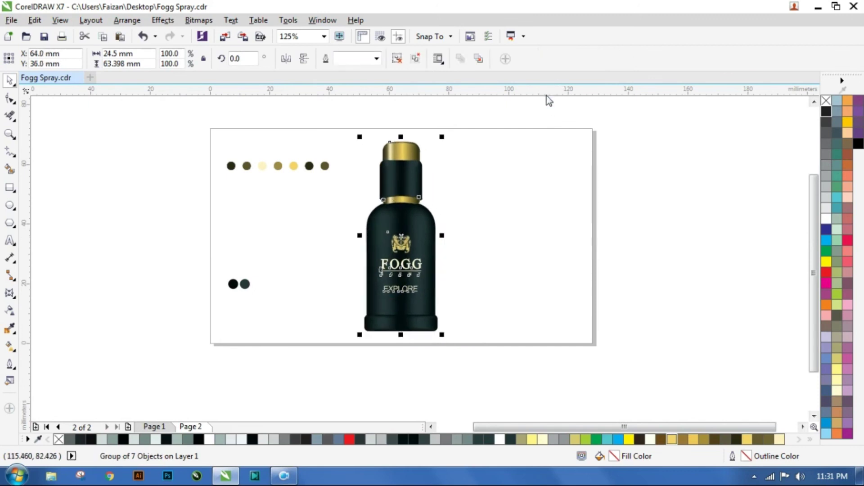
pyautogui.click(646, 199)
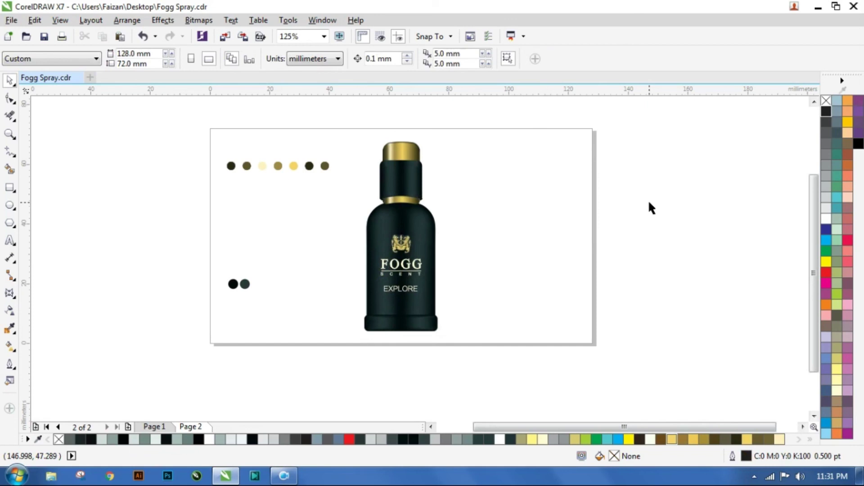